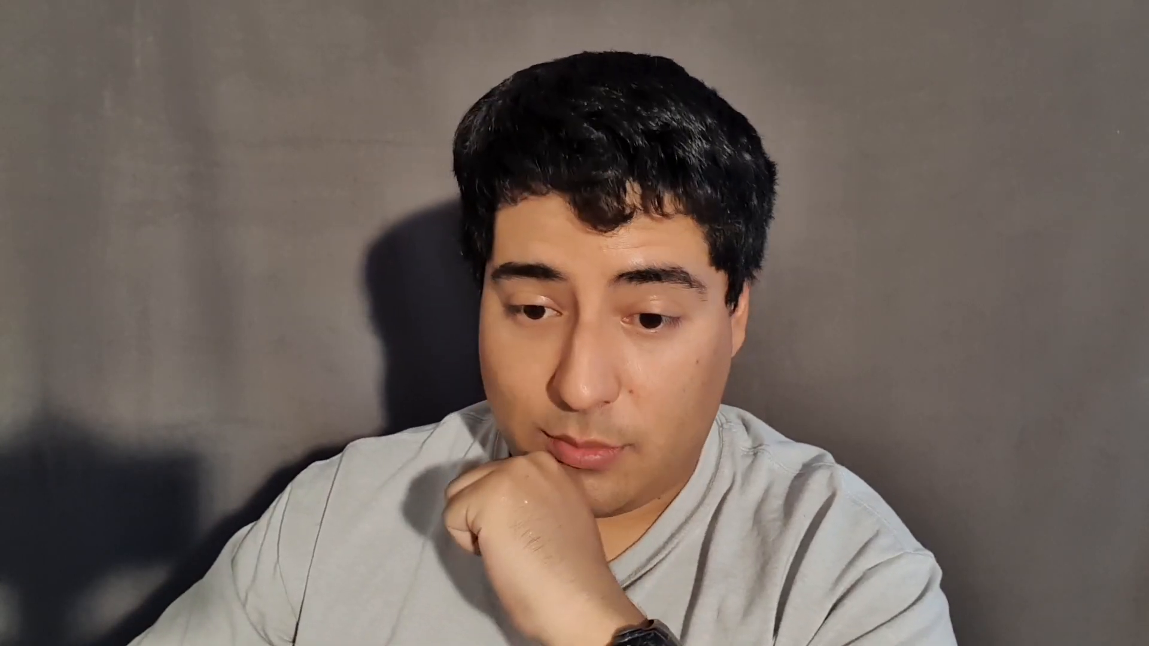
left_click(188, 211)
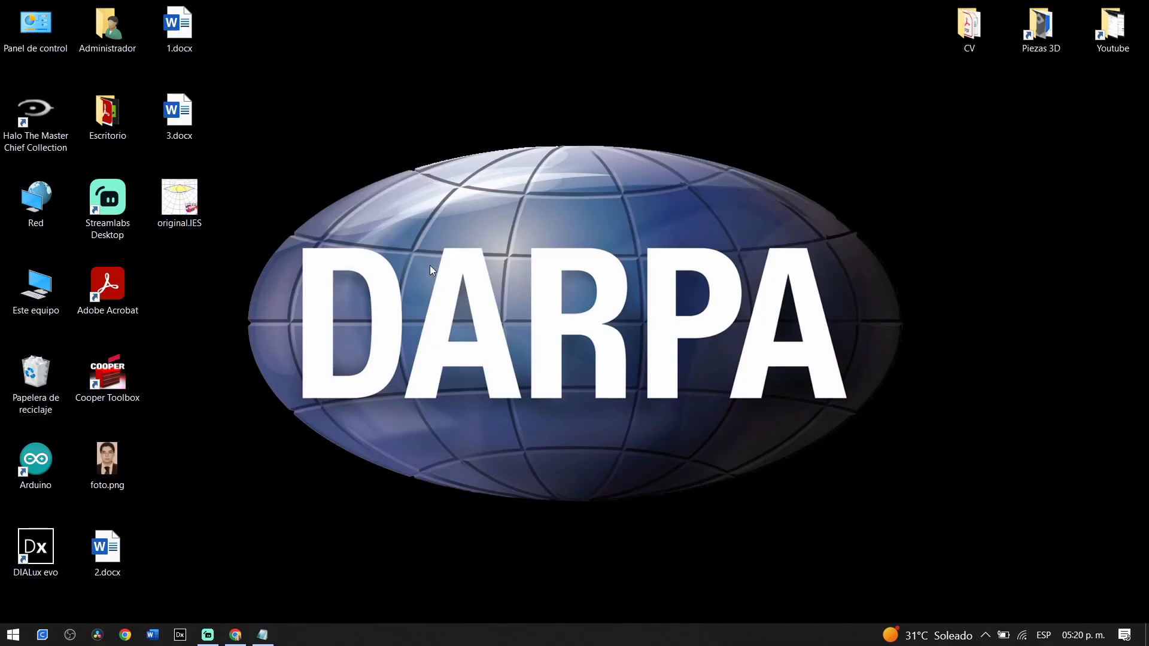
left_click(177, 207)
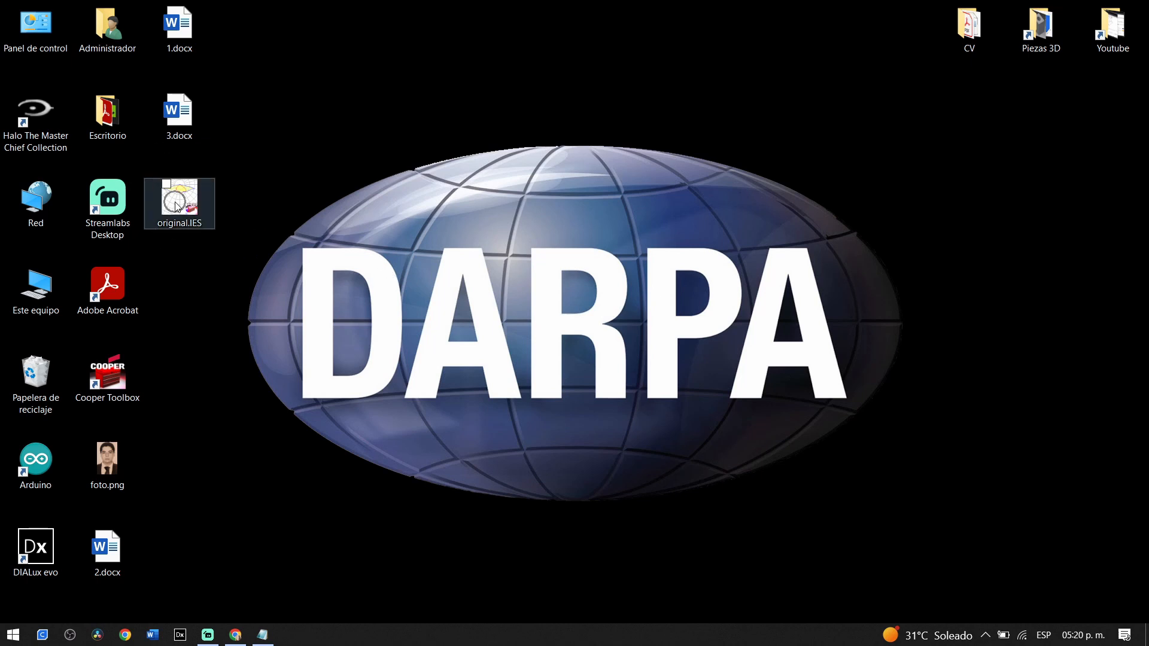
left_click(177, 206)
left_click(177, 207)
left_click(177, 206)
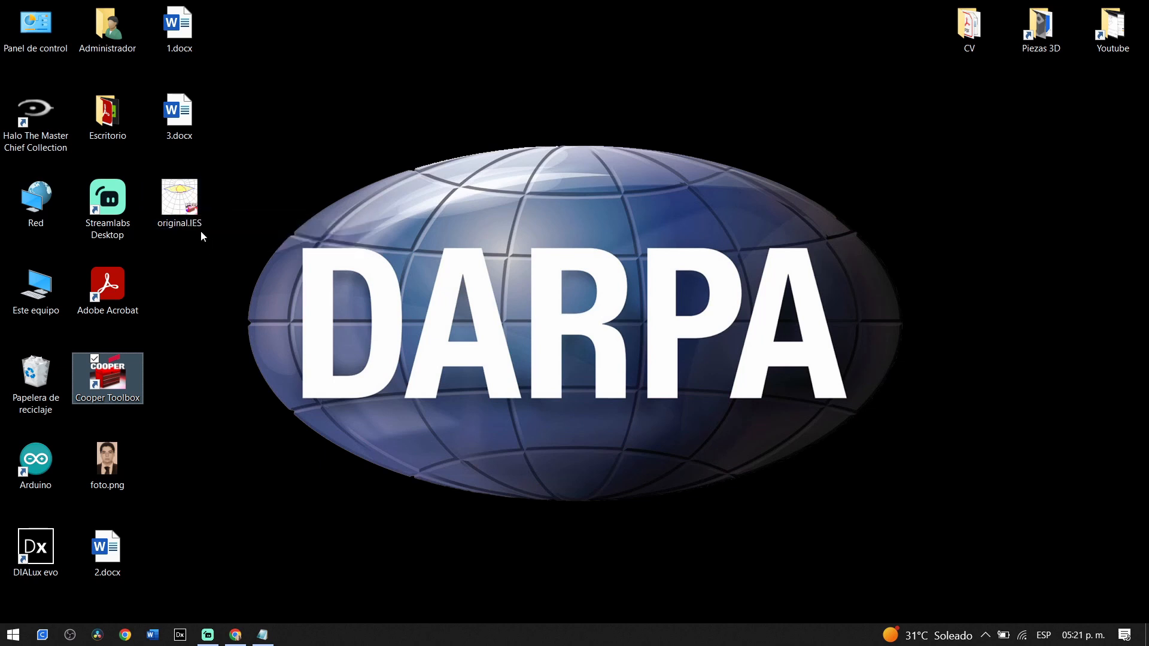
Step: Launch Cooper Toolbox, and in Chrome open Cooper Lighting's Photometric Tool Box page from the "cooper toolbox" search results
double_click(118, 373)
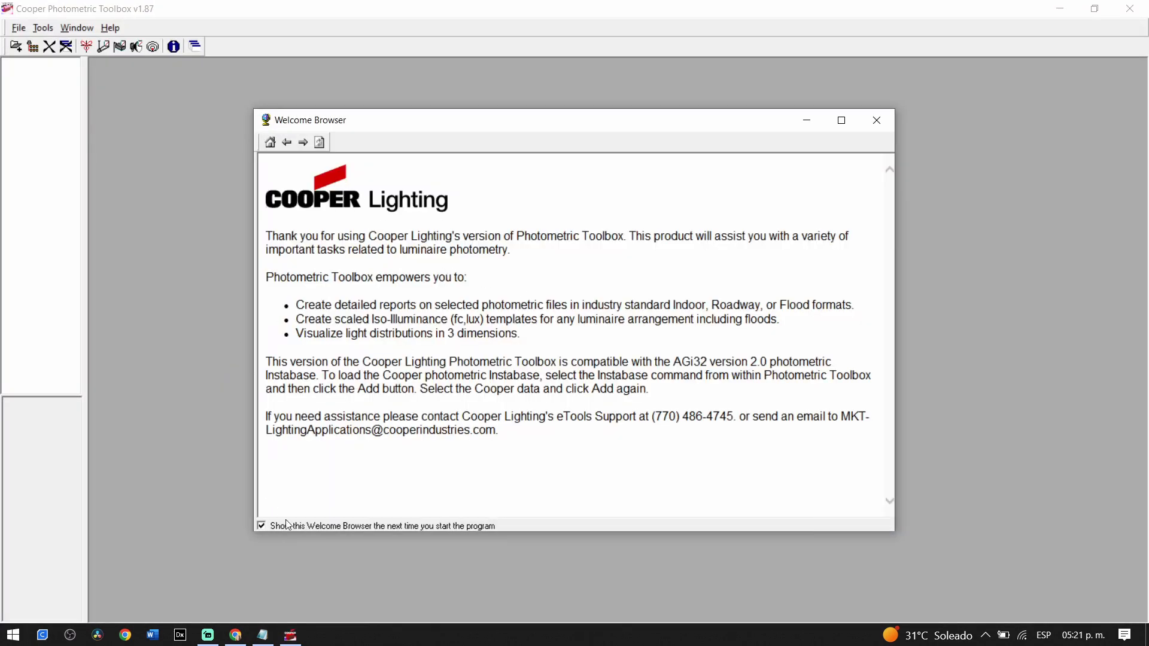
left_click(240, 637)
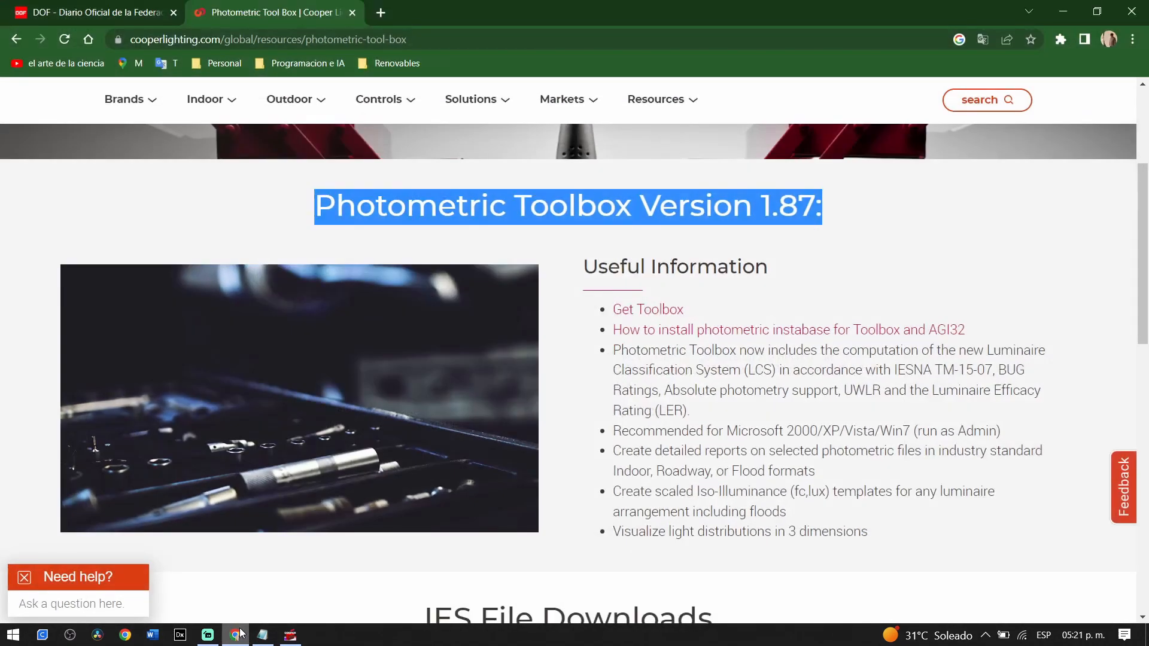
left_click(814, 253)
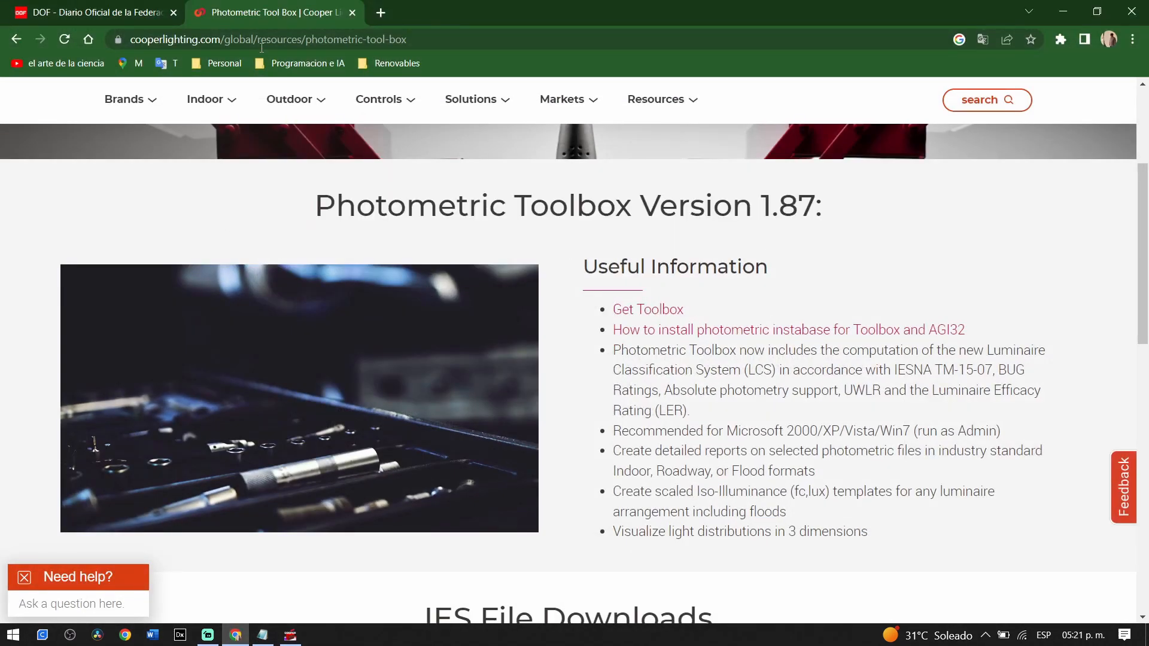
left_click(17, 39)
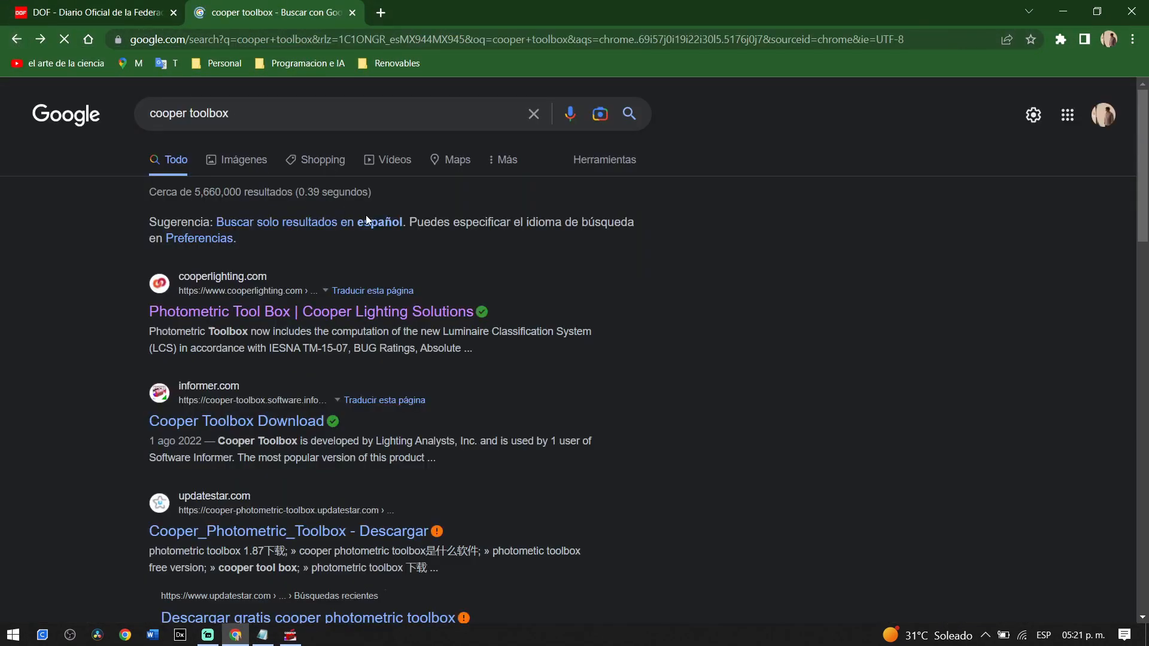
left_click(265, 312)
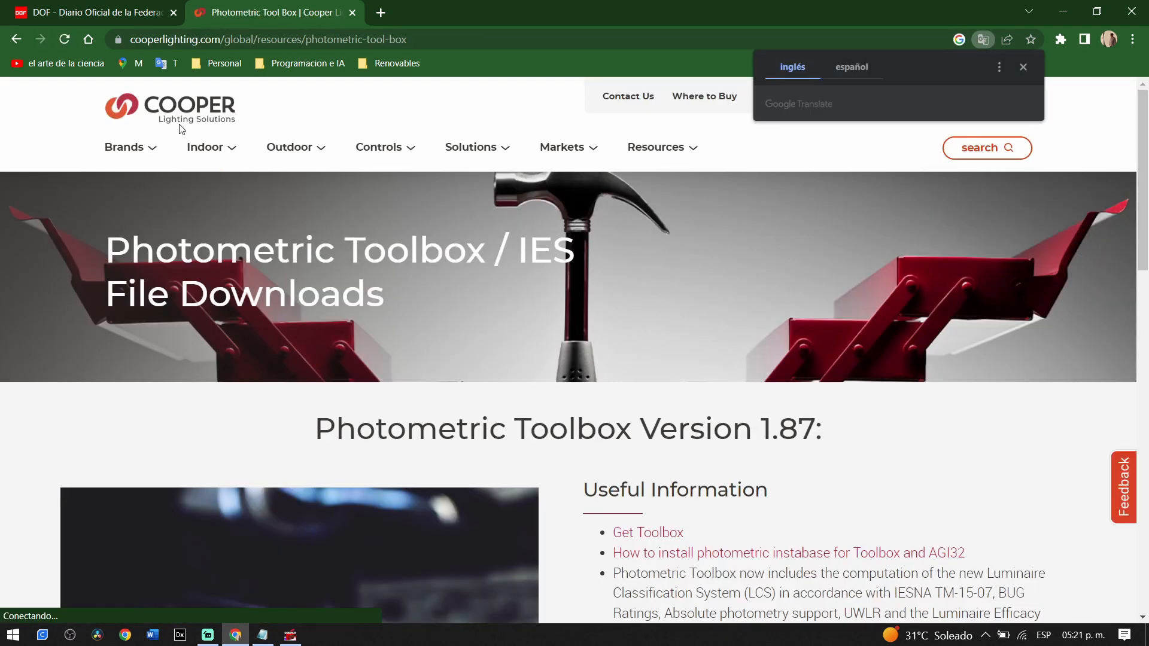
Step: Download the Photometric Toolbox version 1.87 zip from the Useful Information section and dismiss the translation and download notices
scroll(669, 320, "down", 3)
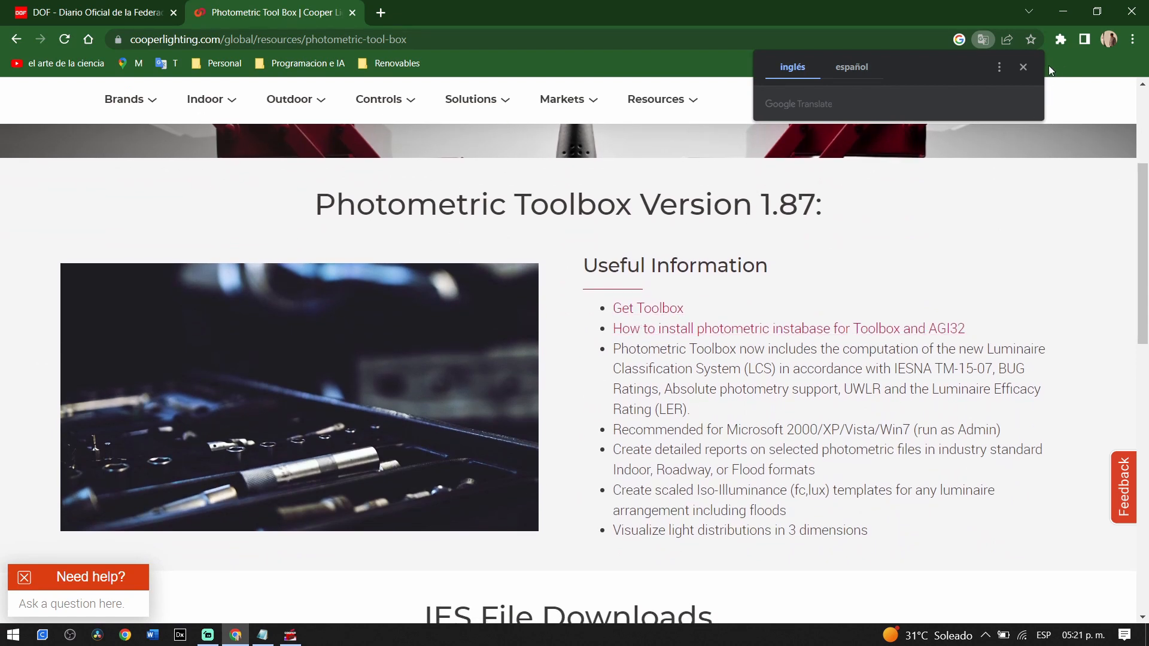
left_click(1022, 67)
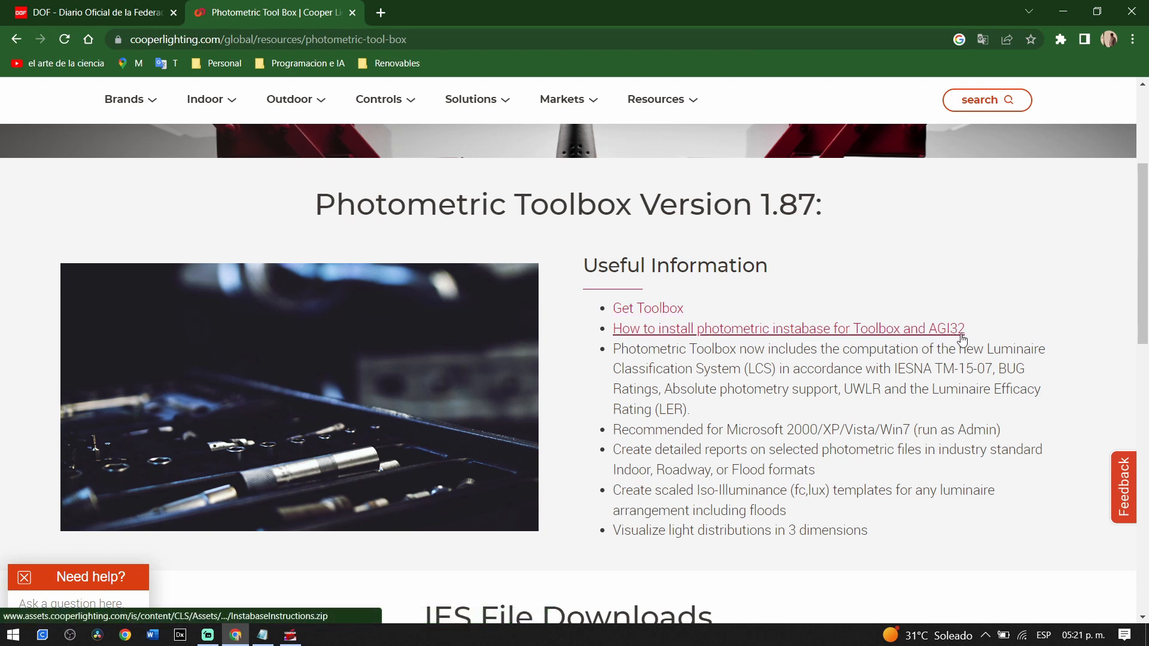
left_click(676, 309)
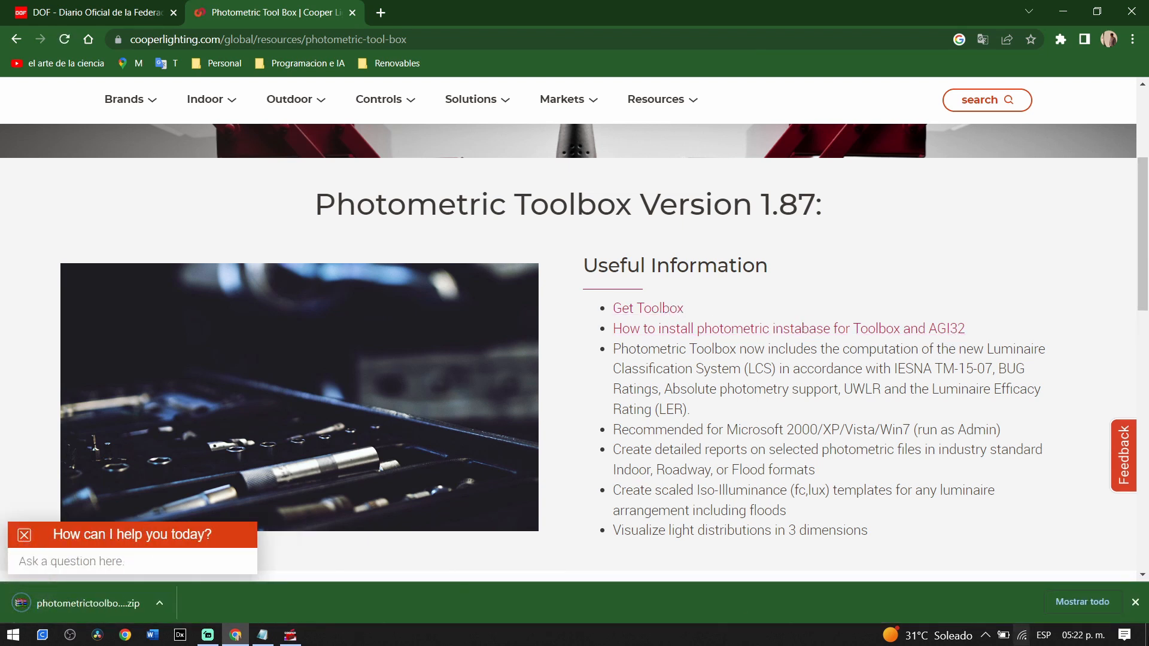
left_click(1136, 602)
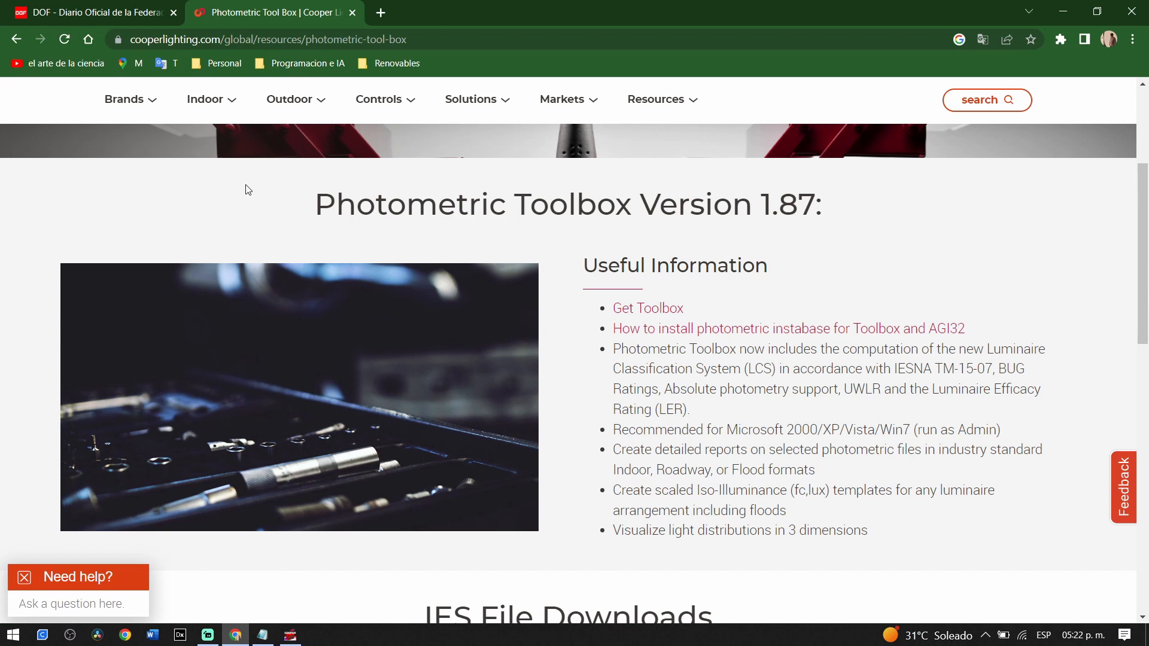
Step: Switch back to Cooper Photometric Toolbox, close the Welcome Browser and load original.IES from the Escritorio folder
left_click(1062, 12)
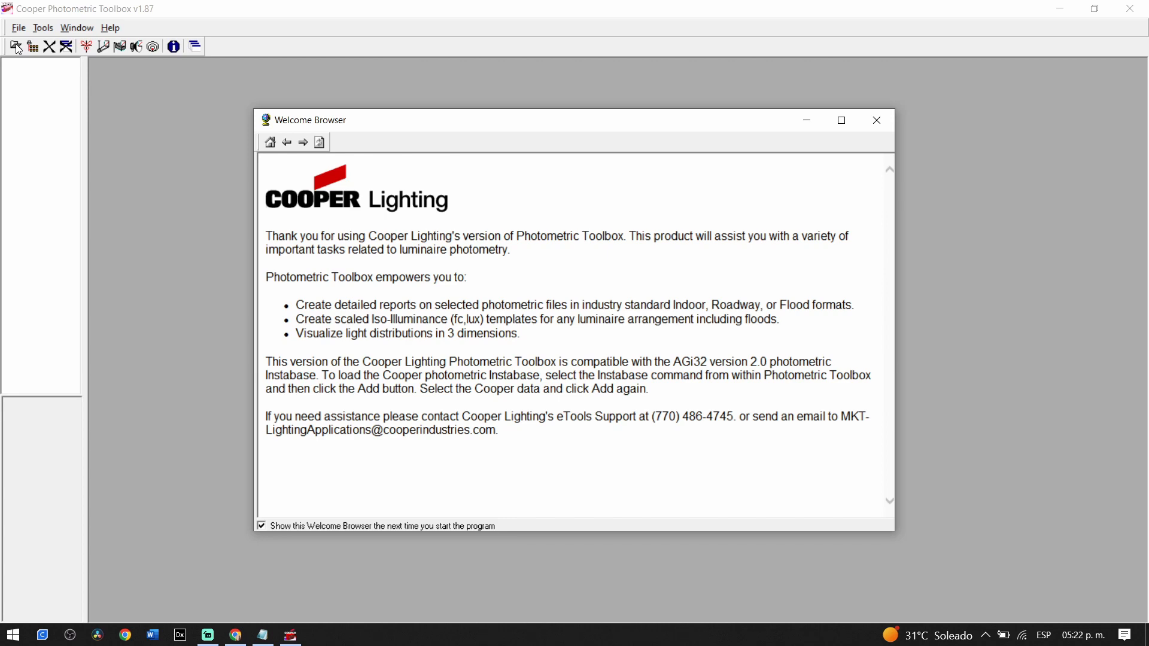
left_click(872, 121)
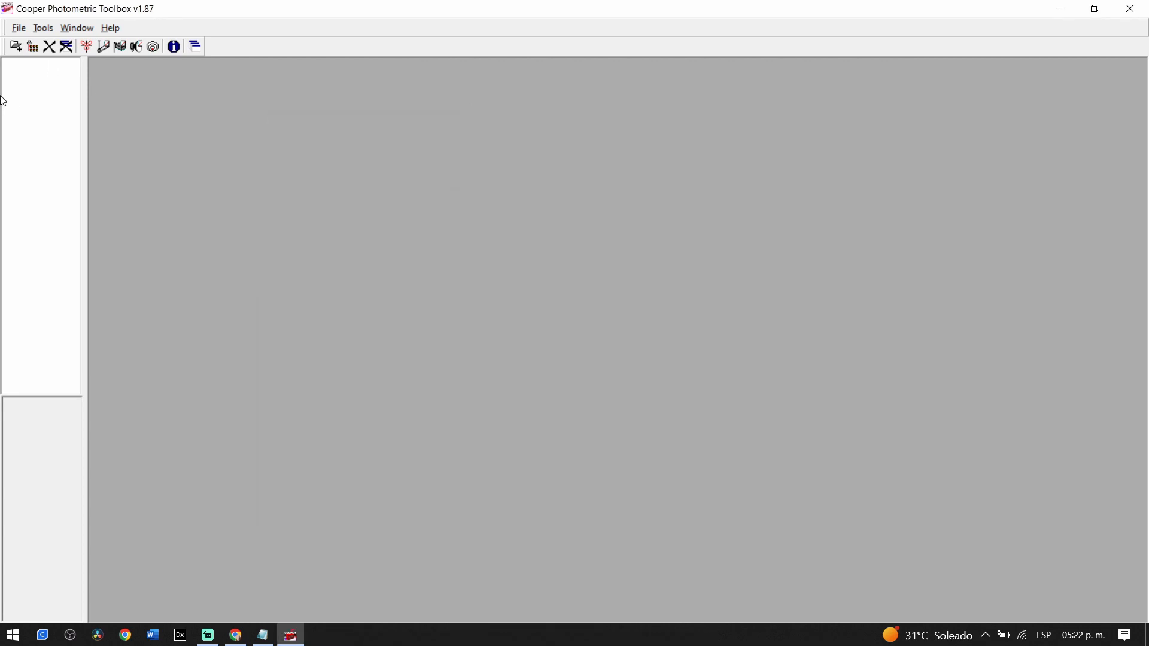
left_click(17, 47)
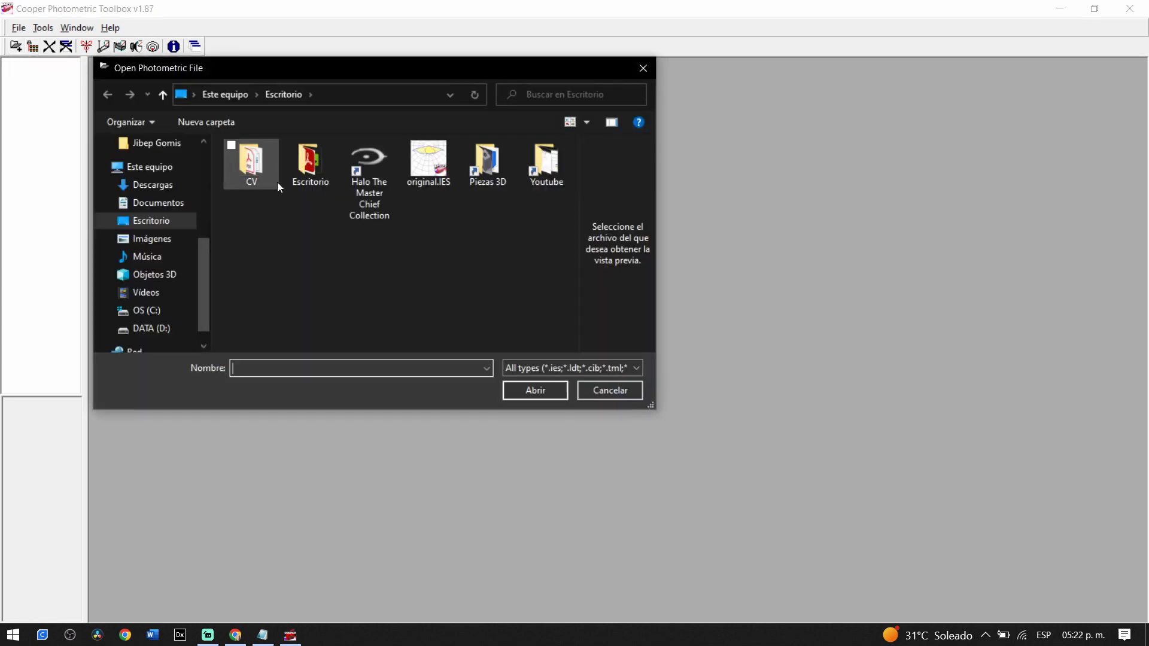
left_click(429, 162)
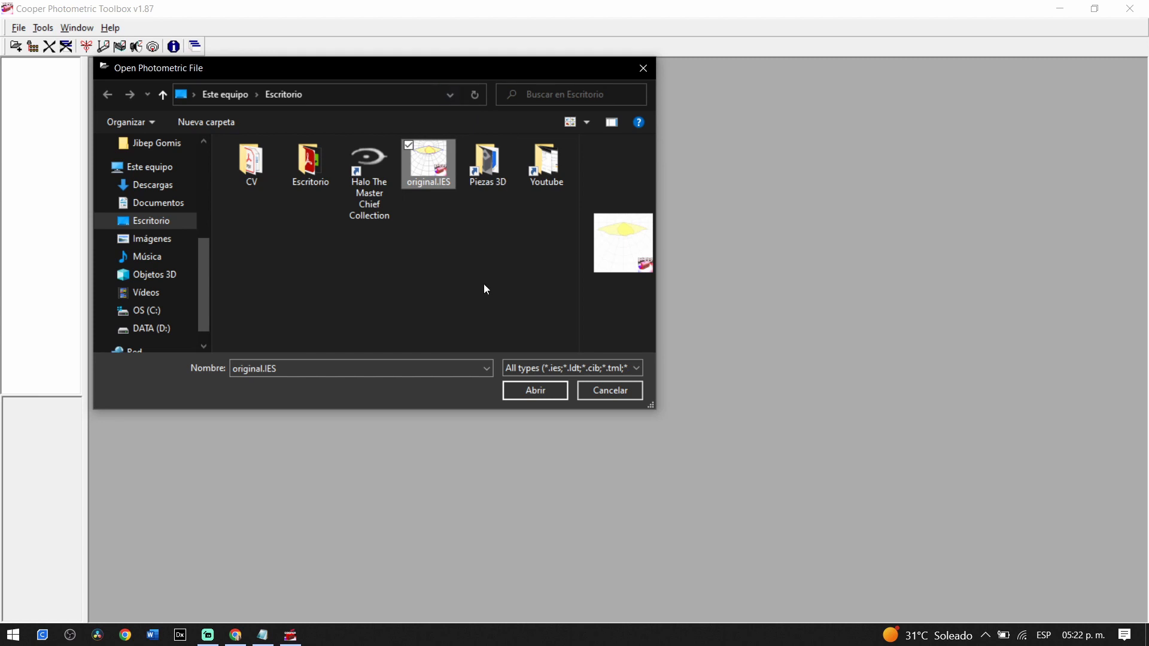
left_click(540, 392)
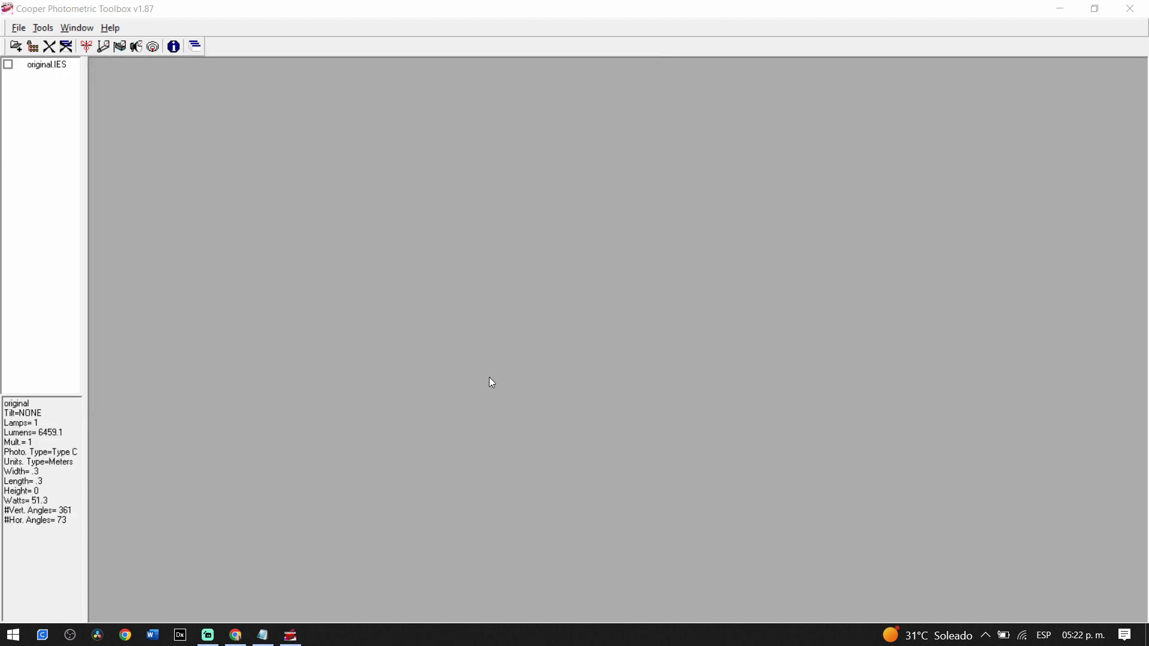
Step: Mark original.IES in the file list and show its photometric distribution in a maximized Tool_View window
left_click(34, 59)
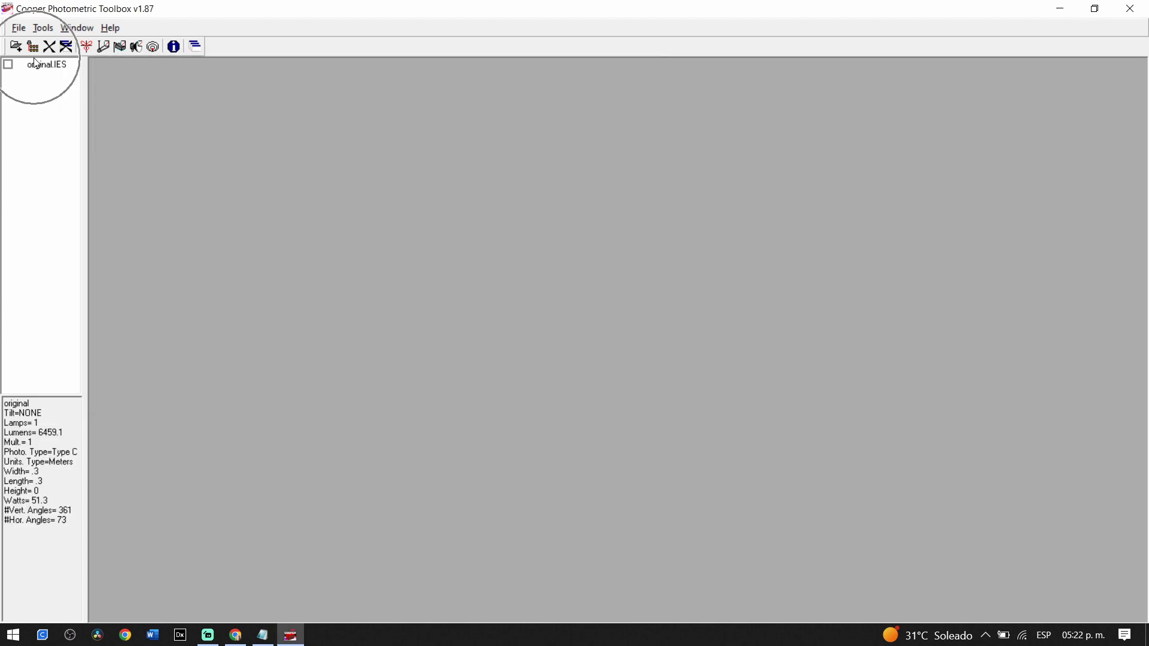
left_click(8, 65)
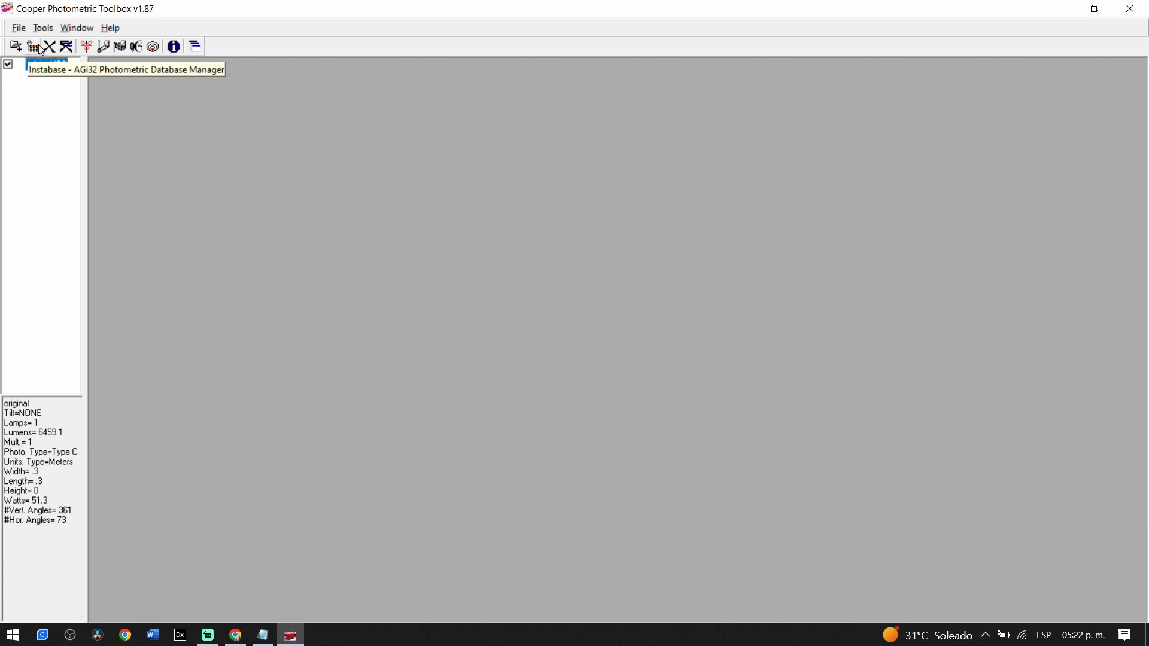
left_click(87, 53)
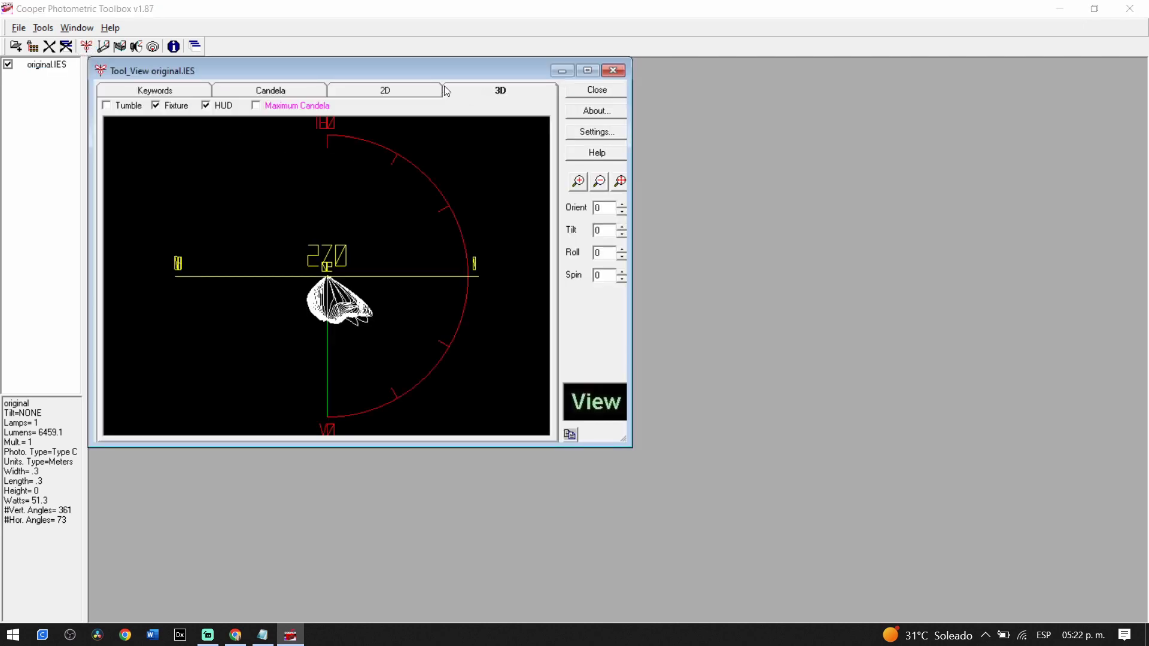
left_click(594, 70)
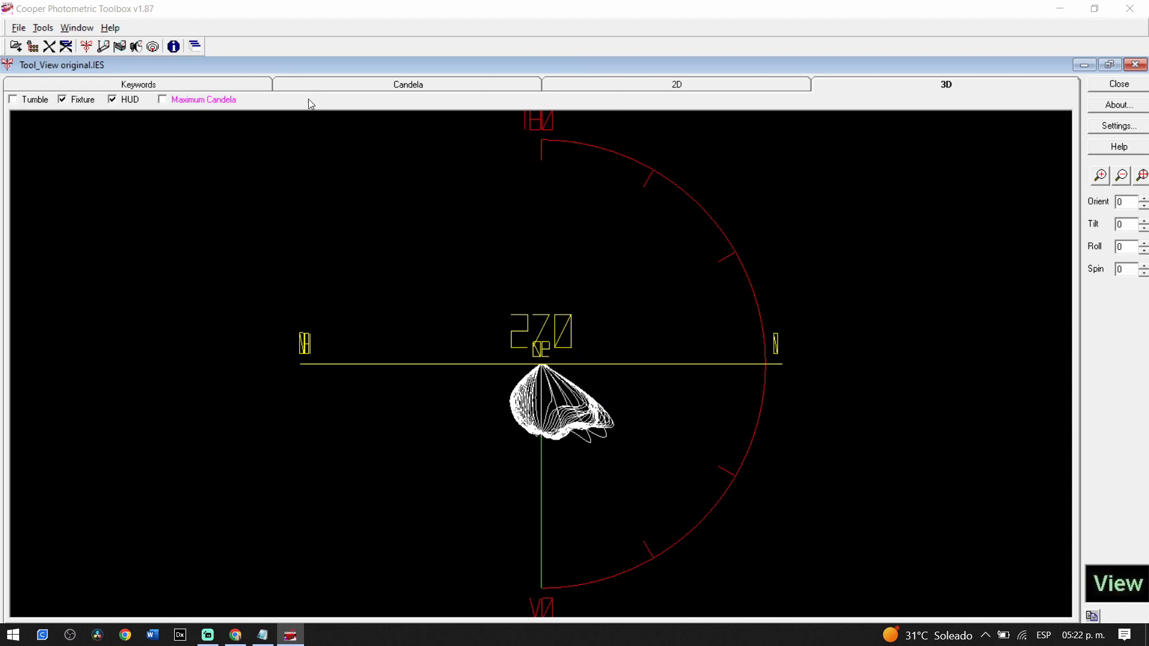
Step: Examine the luminaire's 3D light distribution in plan view, oriented to about -90 with a tilt of about -86
left_click_drag(628, 369, 516, 307)
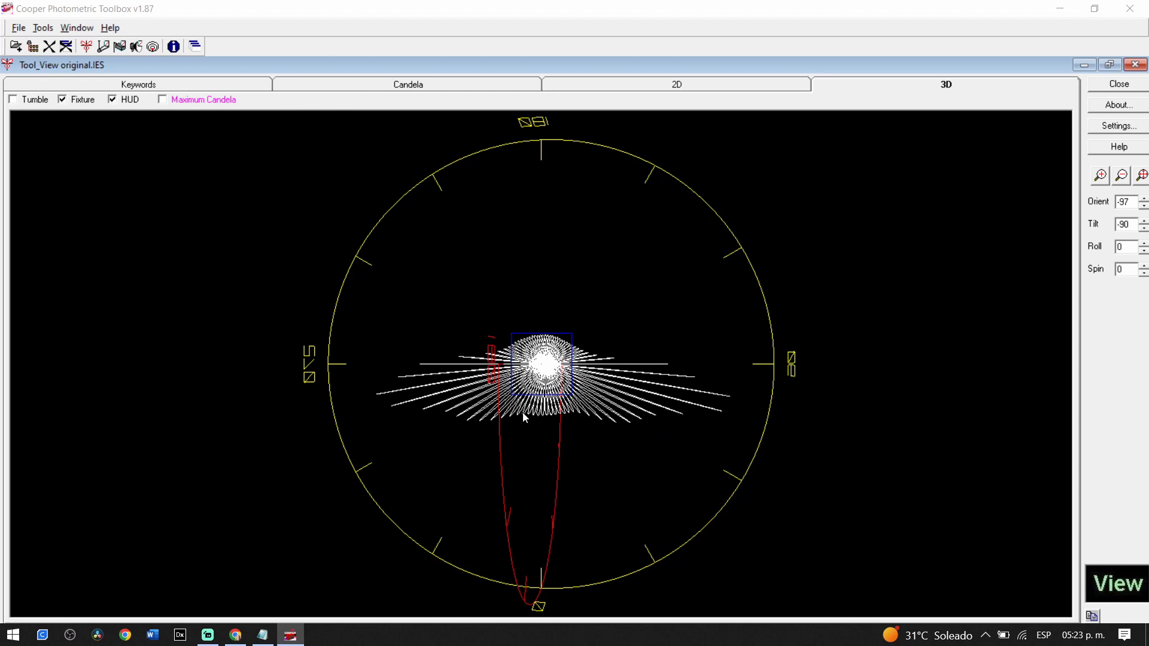
left_click(546, 418)
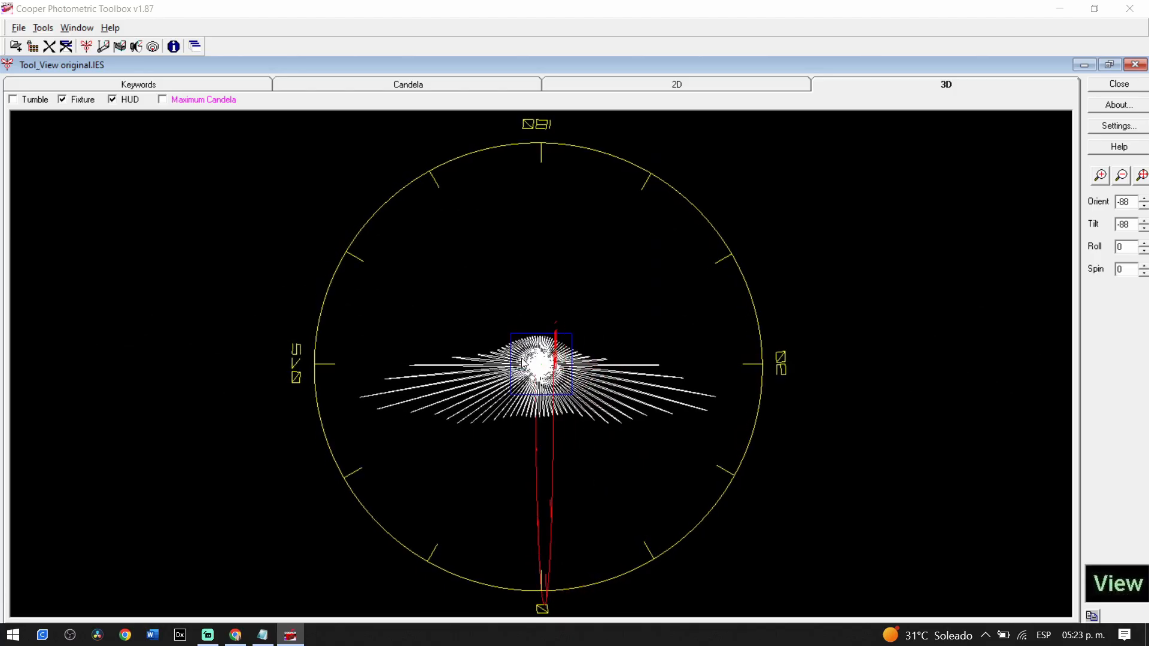
left_click_drag(522, 358, 520, 361)
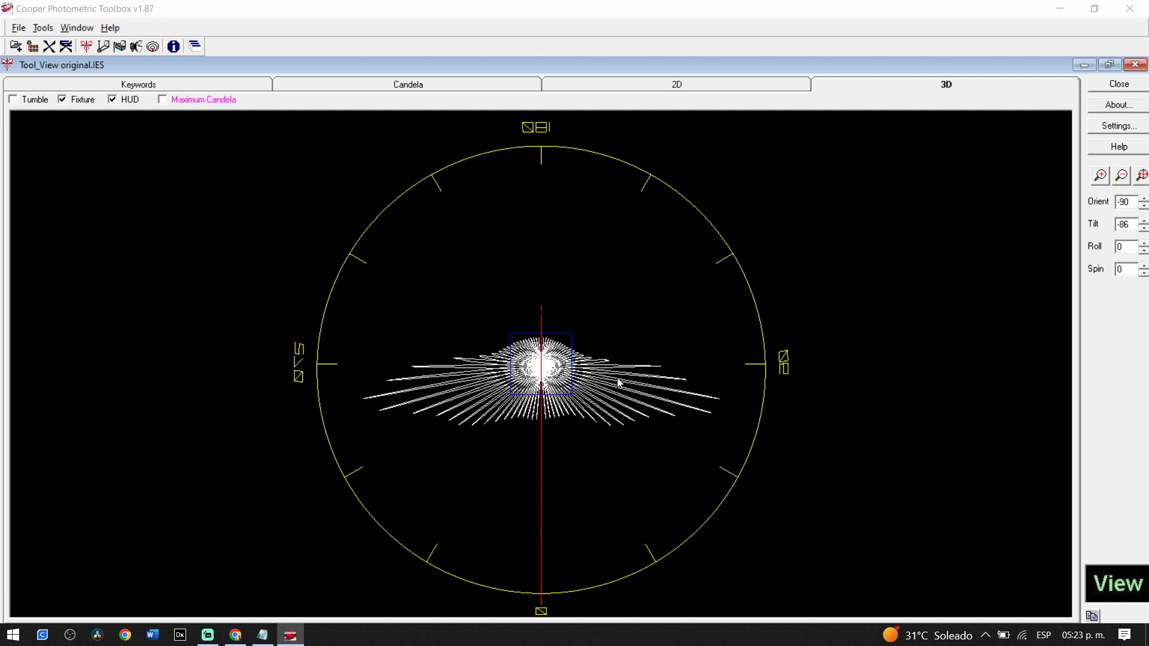
left_click(542, 421)
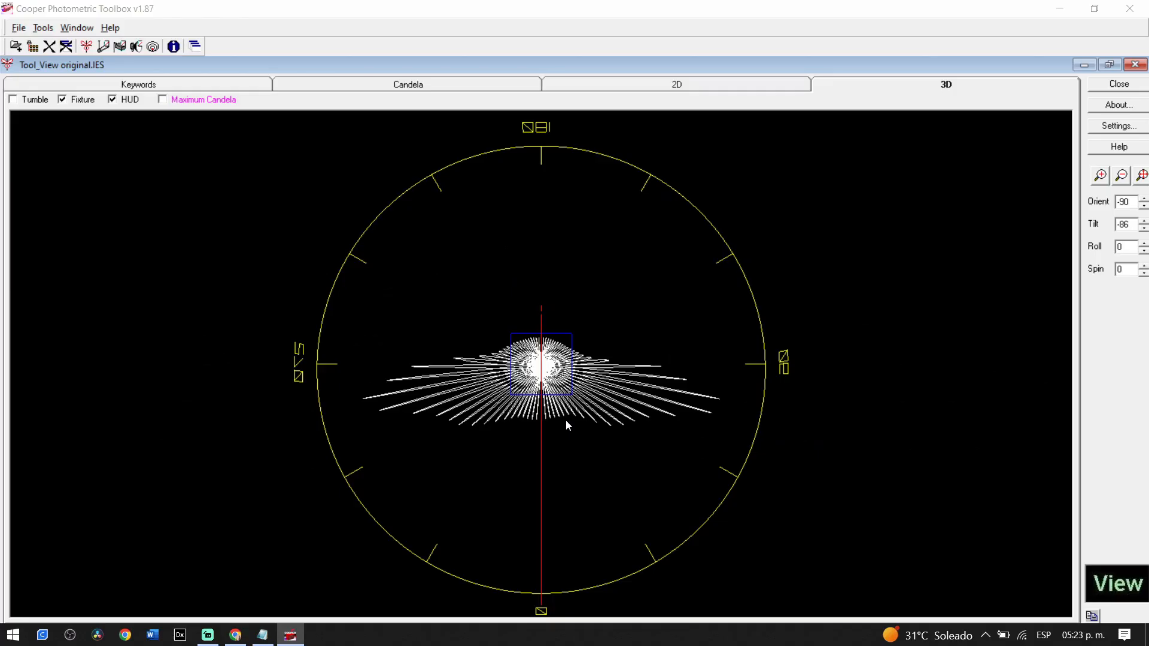
left_click(566, 419)
Step: Examine the 3D light distribution in elevation from opposite sides and from an oblique angle
left_click_drag(572, 418, 563, 227)
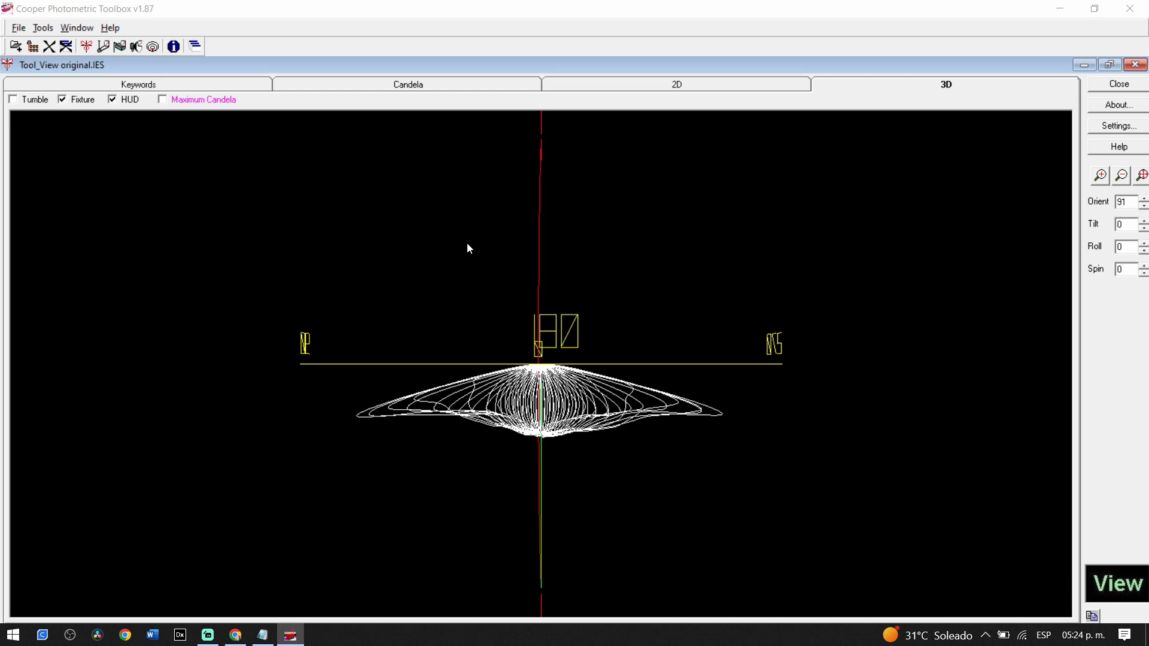
left_click(549, 439)
mouse_move(565, 427)
left_mouse_down()
mouse_move(556, 431)
mouse_move(543, 386)
mouse_move(627, 429)
mouse_move(543, 413)
mouse_move(509, 440)
mouse_move(465, 425)
mouse_move(544, 432)
left_mouse_up()
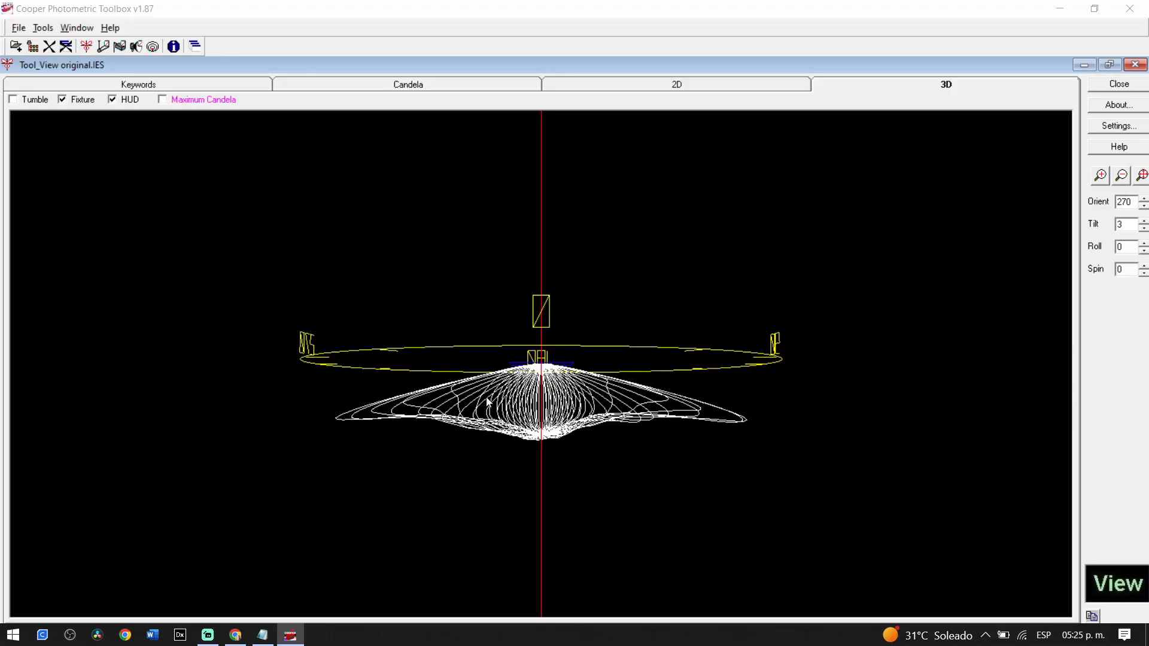
left_click(360, 441)
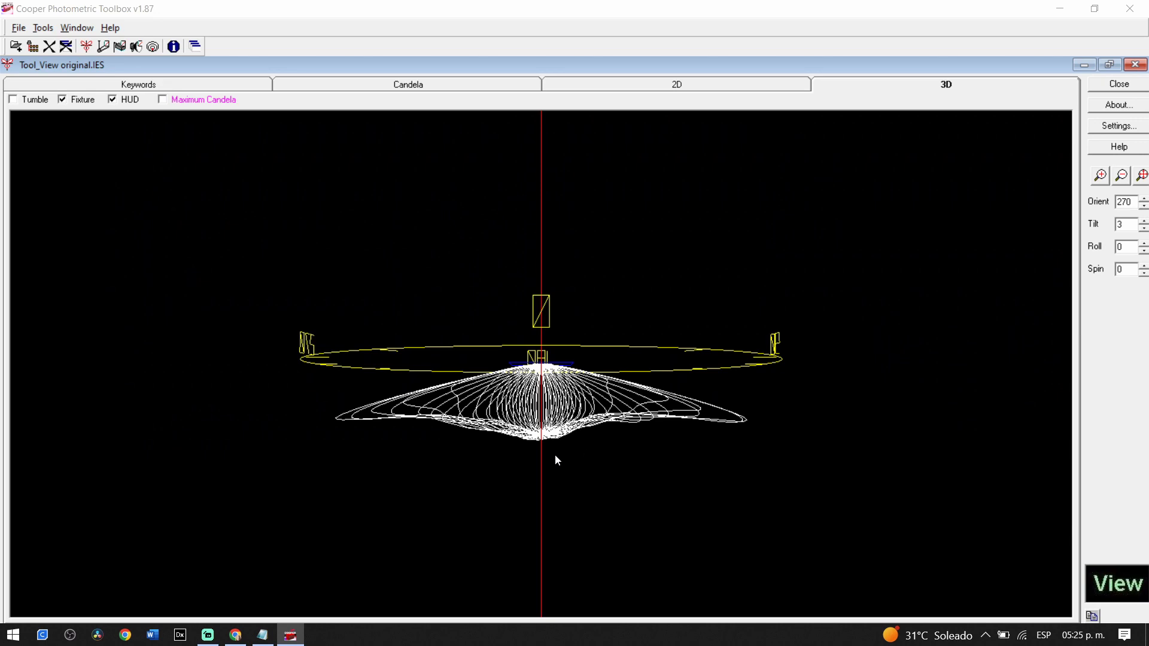
left_click_drag(554, 457, 543, 431)
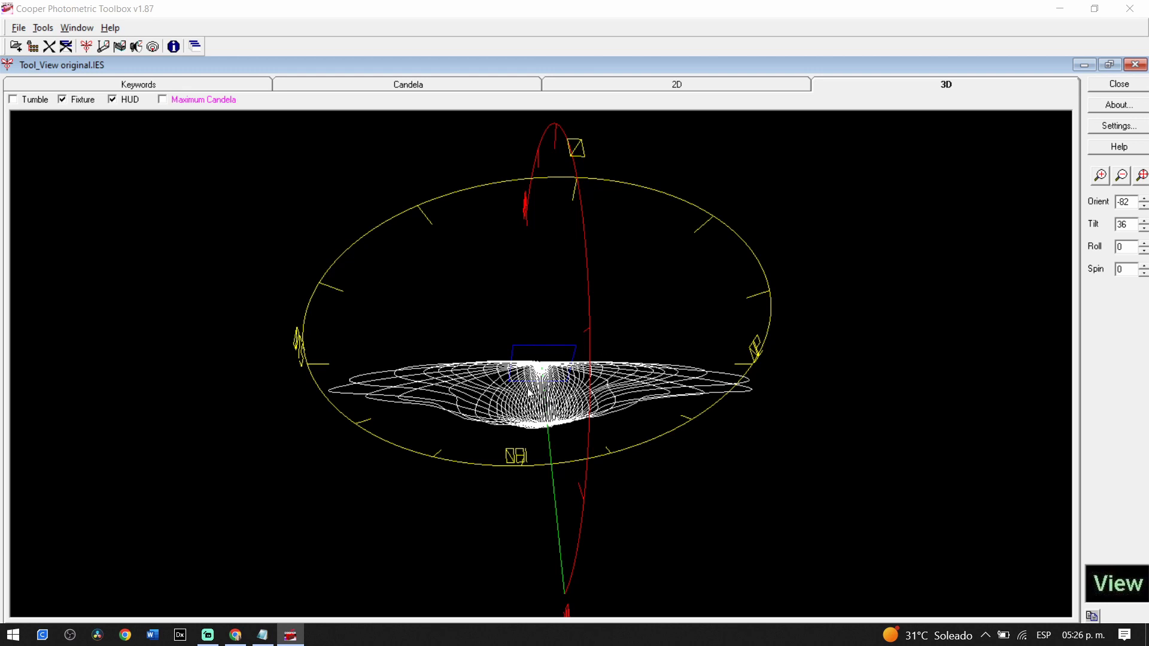
left_click_drag(549, 346, 615, 294)
Step: Examine the 2D candela curves as a Cartesian plot and return them to the polar plot
left_click(673, 80)
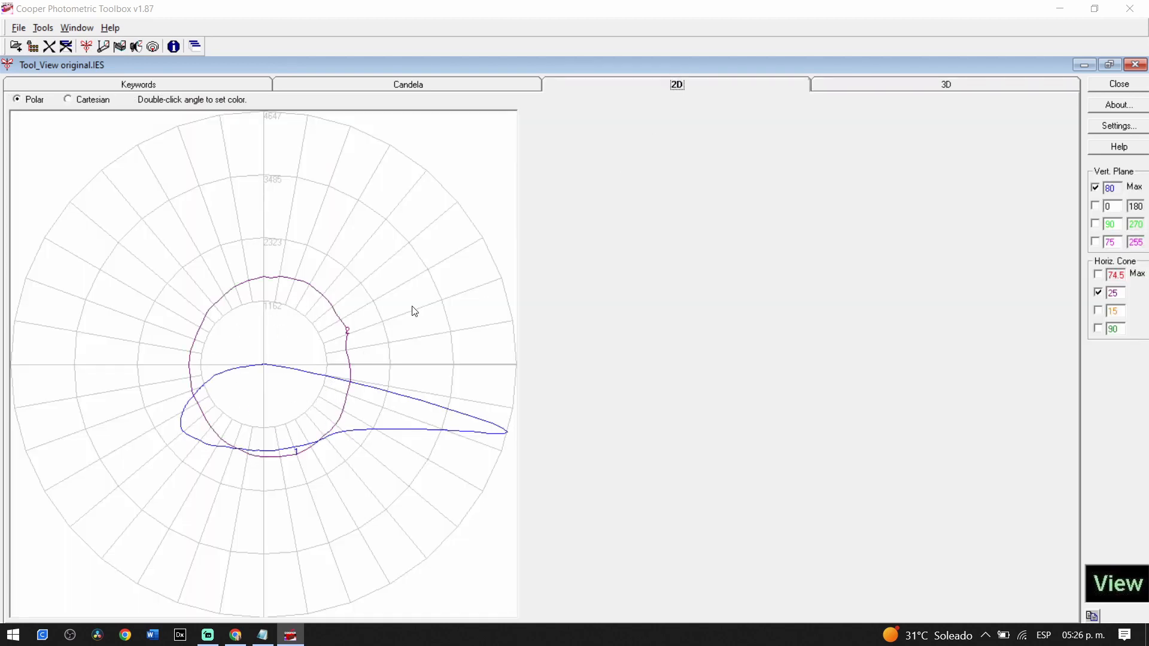
left_click(68, 100)
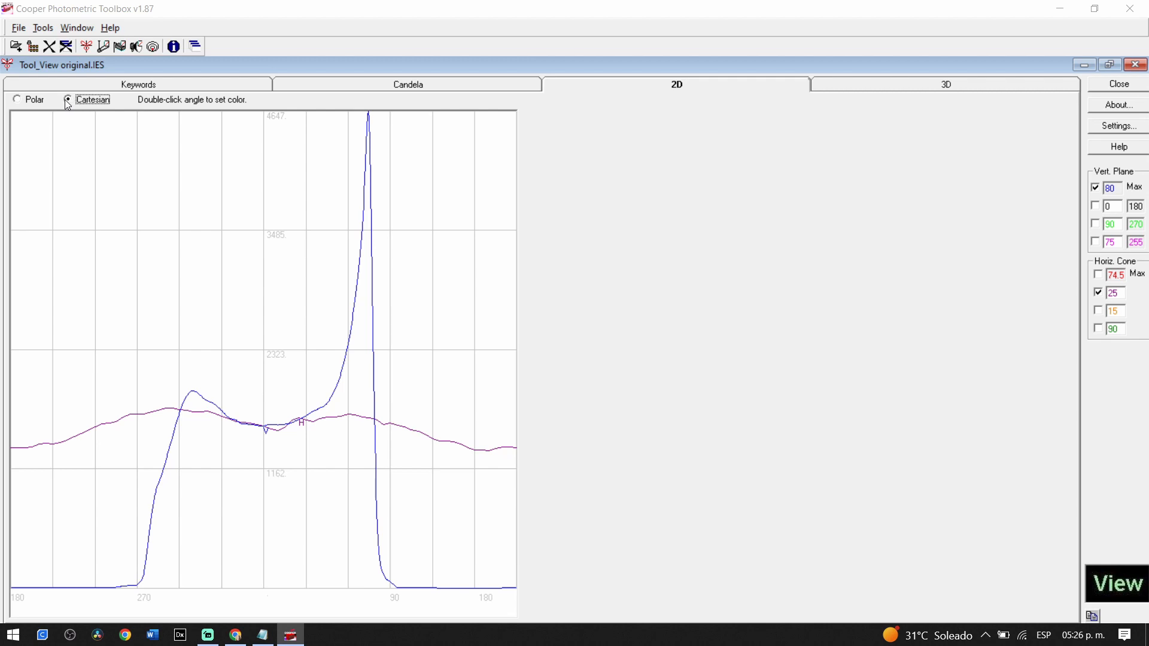
left_click(21, 99)
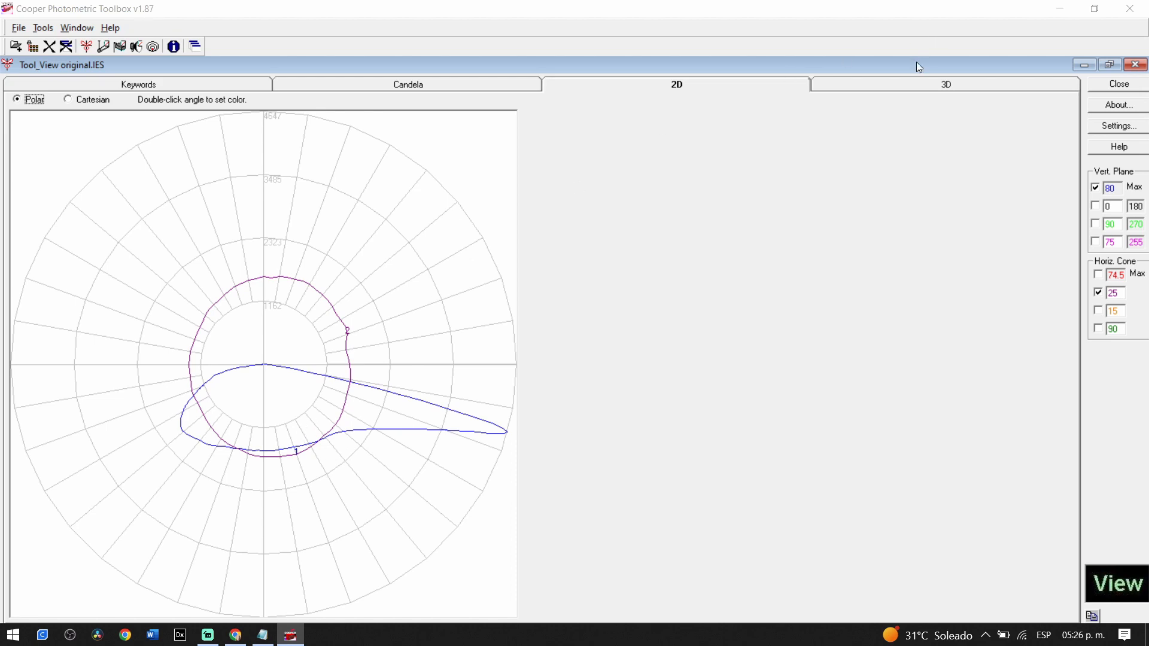
Step: Revisit the 3D distribution and examine the candela table down to the 180° vertical angle
left_click(944, 84)
left_click(353, 87)
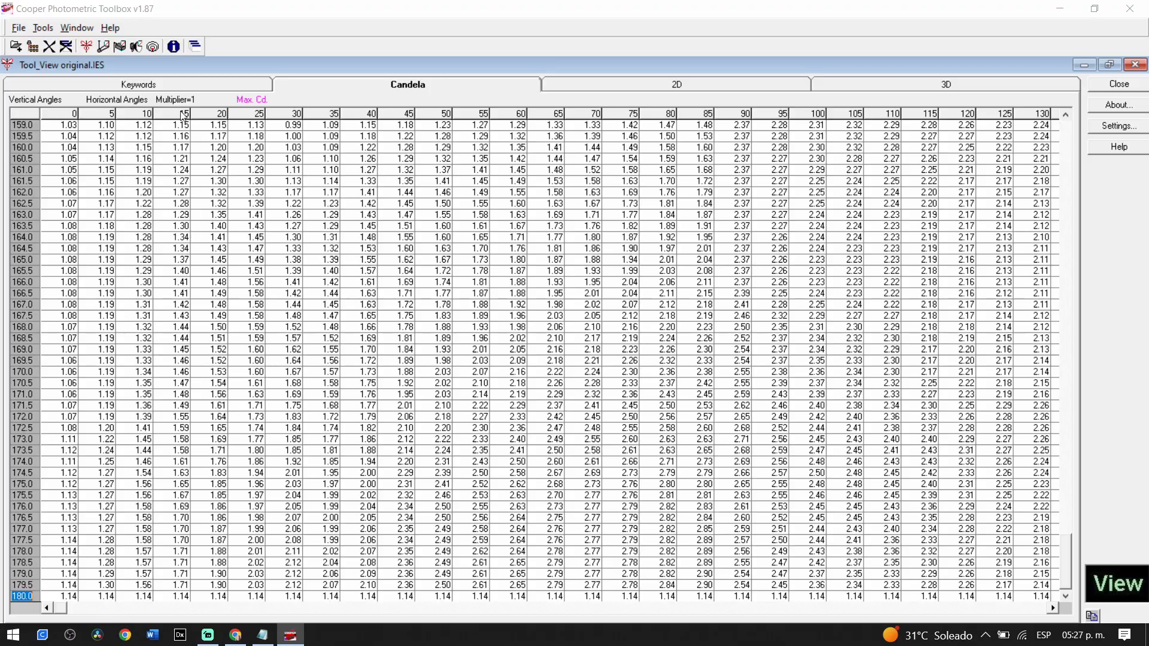
Step: Review the IES file's keywords, highlighting the test laboratory entry
left_click(138, 86)
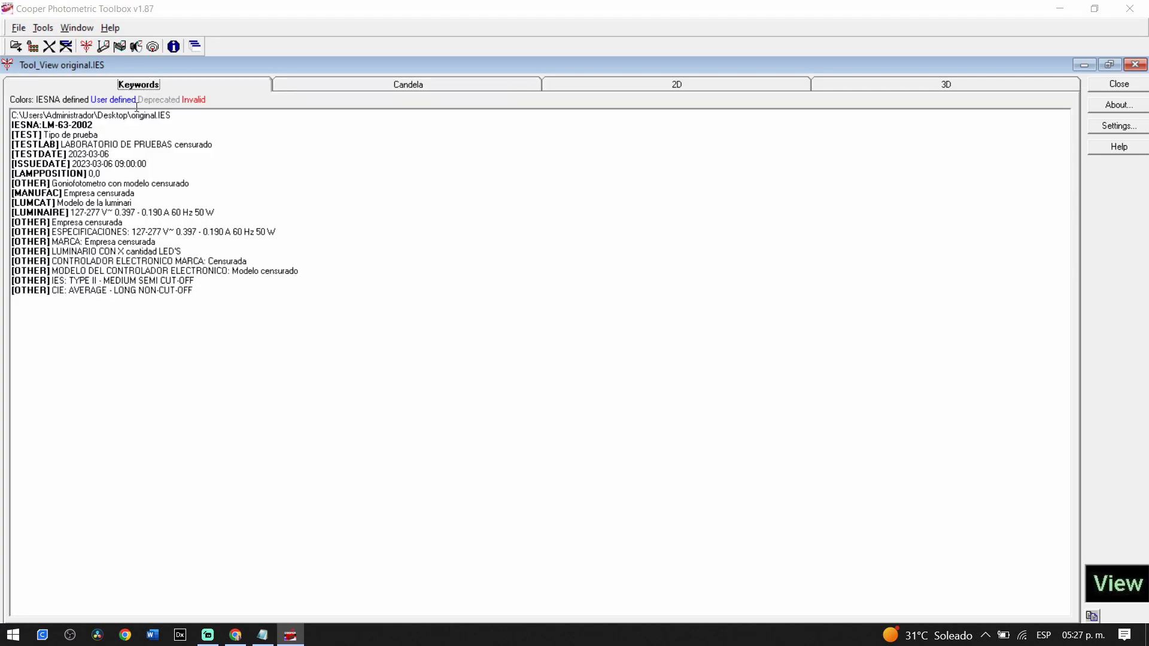
left_click_drag(211, 284, 107, 137)
left_click(145, 279)
left_click_drag(192, 156, 88, 144)
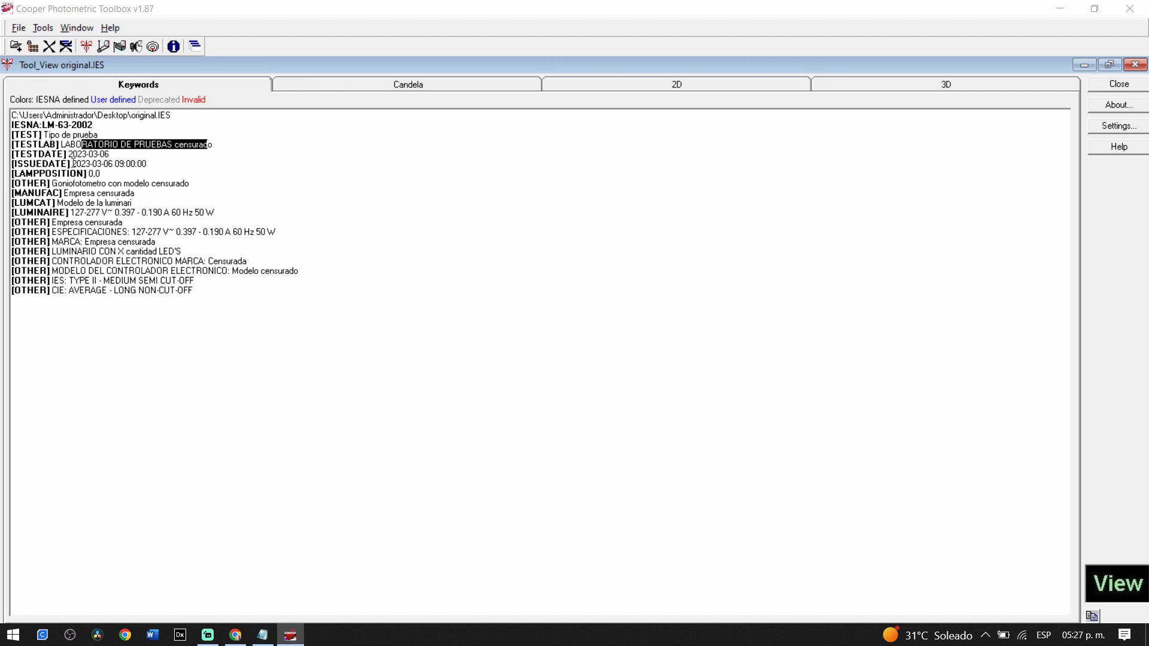
Step: Review the issue date keyword, revisit the 3D distribution, and close the view of original.IES
left_click(198, 145)
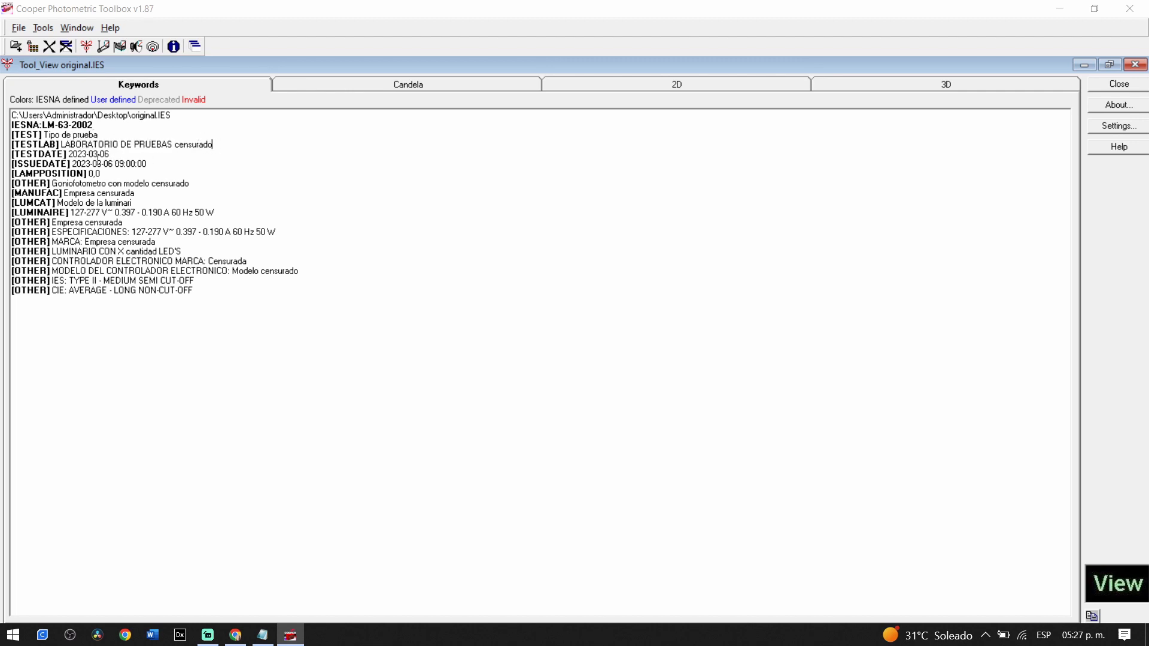
left_click_drag(102, 164, 115, 164)
left_click(141, 162)
left_click(868, 88)
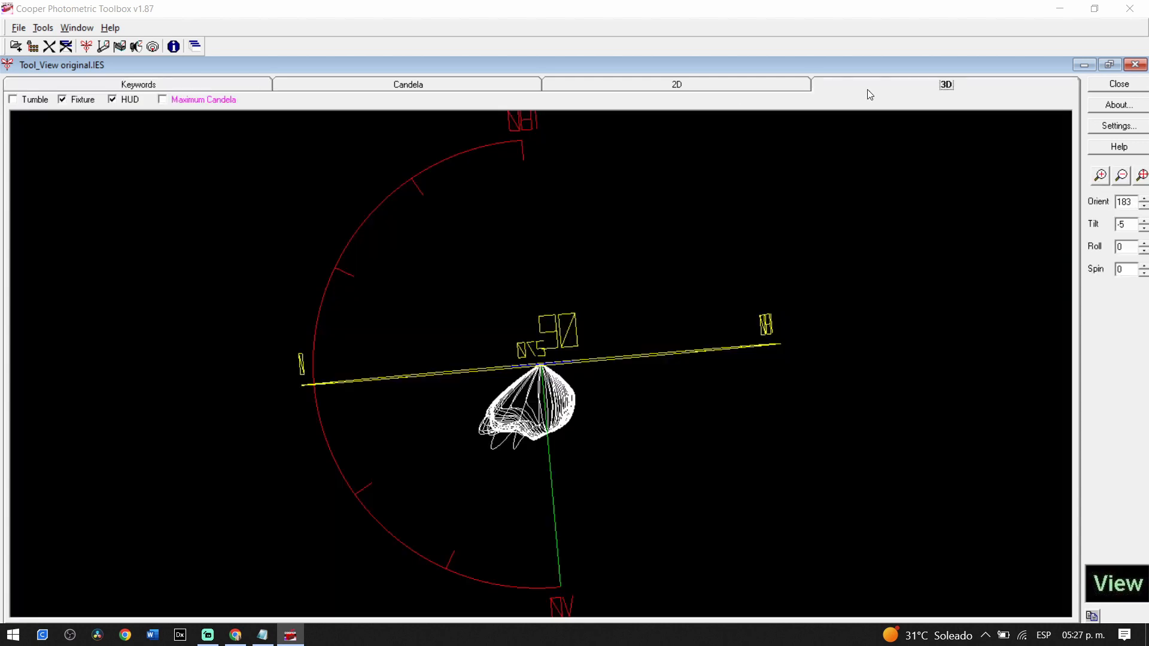
left_click(1135, 66)
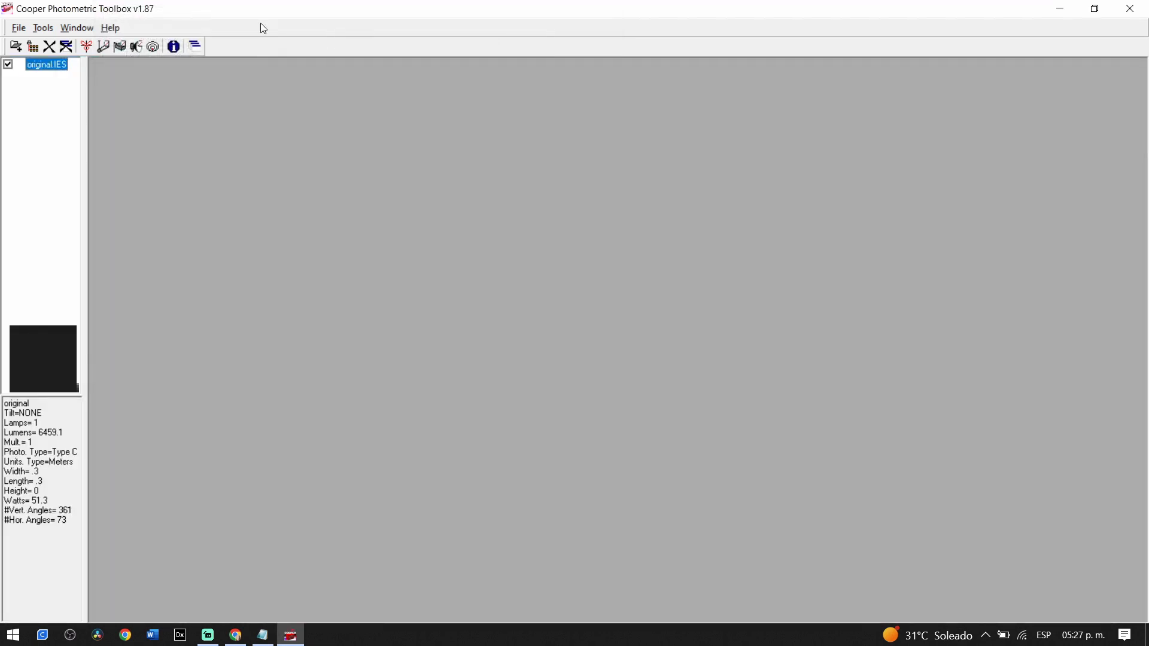
Step: Generate the Indoor Report for original.IES and examine its summary characteristics and luminance data
left_click(110, 47)
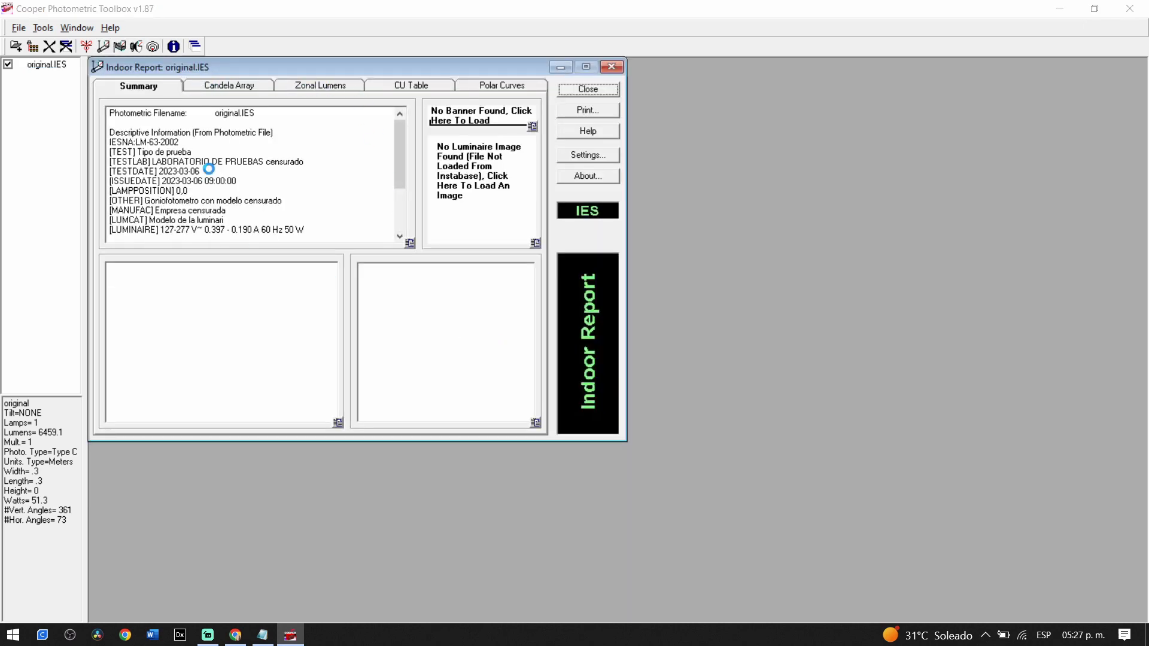
left_click(230, 102)
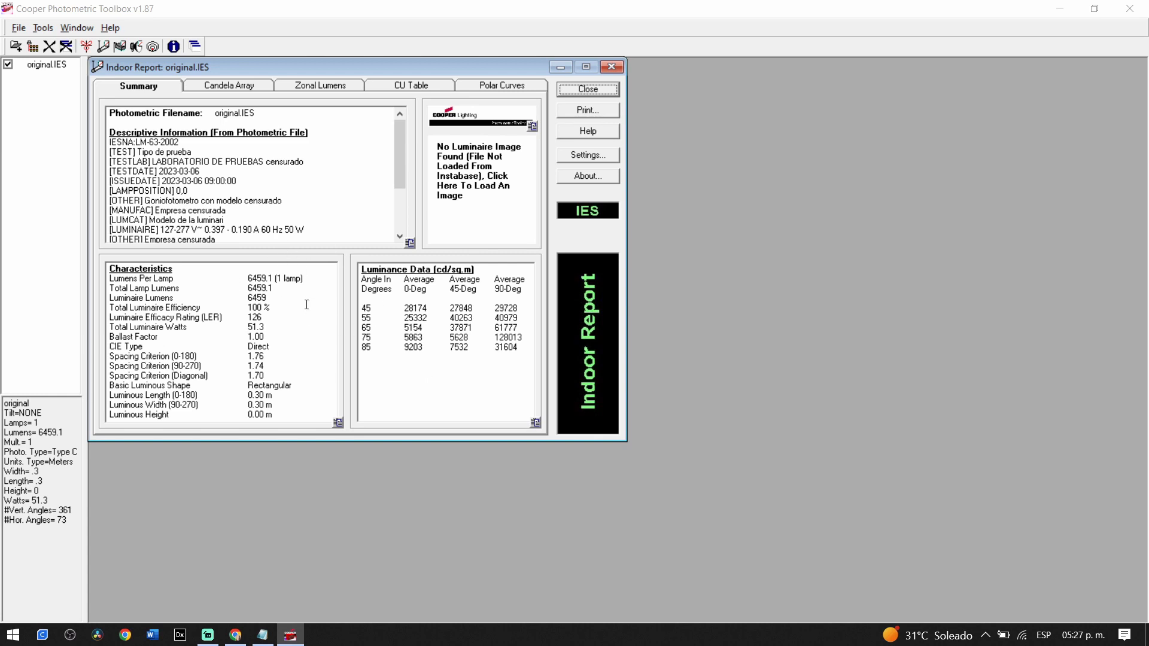
left_click_drag(248, 288, 279, 417)
left_click_drag(362, 298, 505, 347)
left_click(521, 338)
Step: Review the report's candela array, zonal lumens, CU table and polar curves, and close the report and Photometric Toolbox
left_click(254, 85)
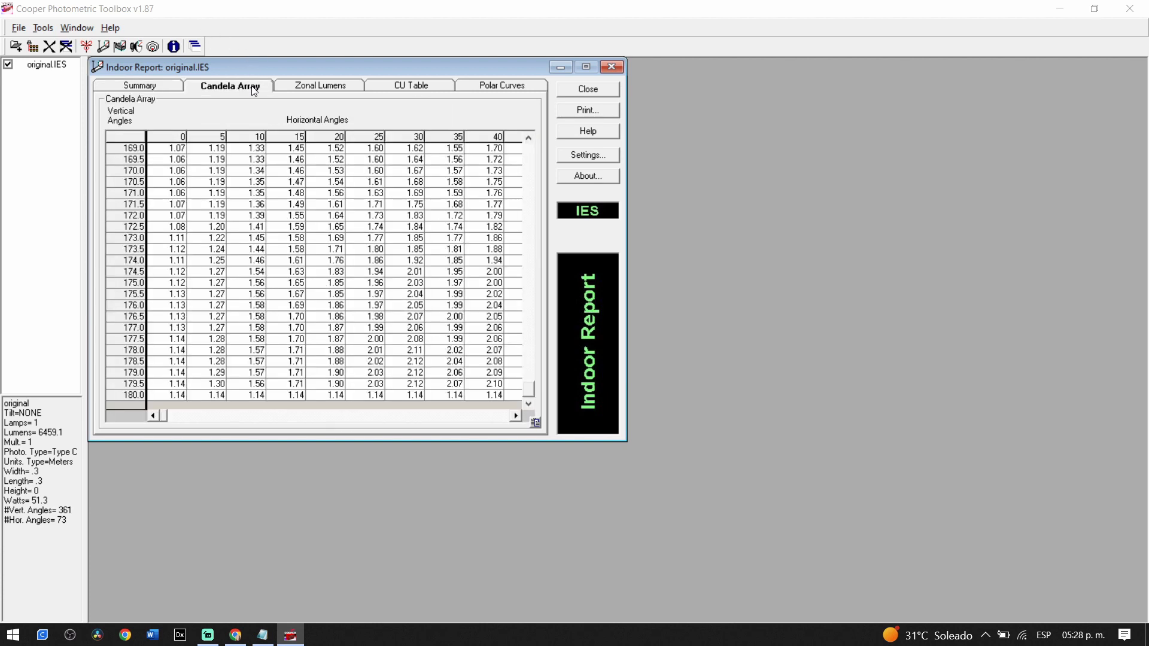
left_click(315, 86)
left_click(411, 86)
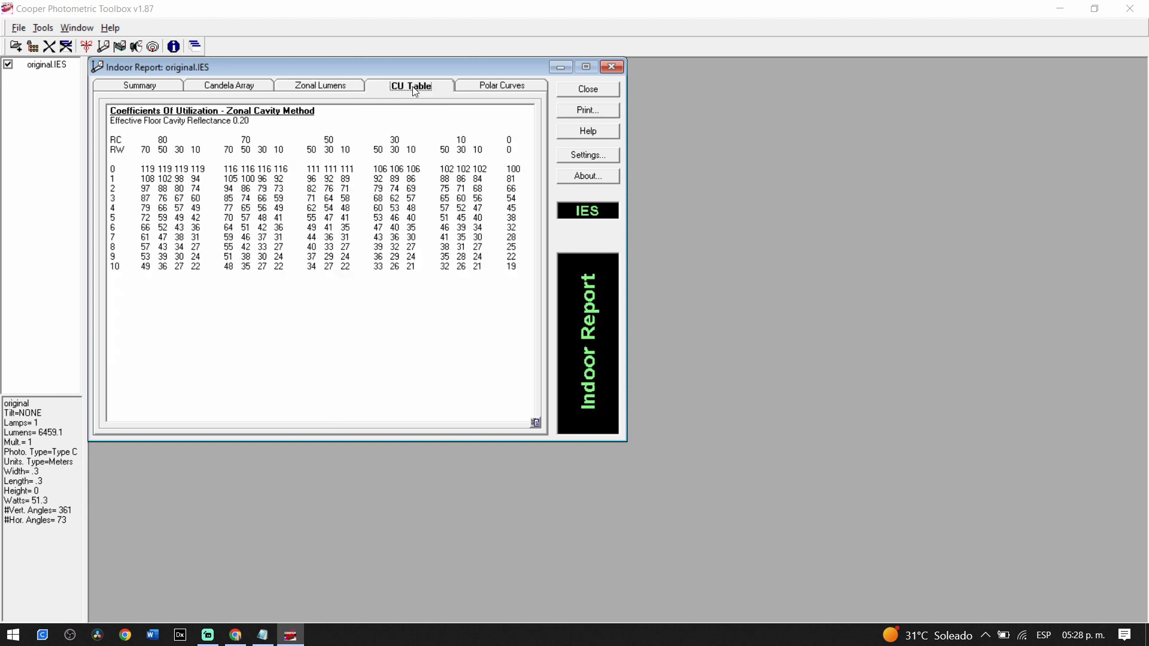
left_click(526, 86)
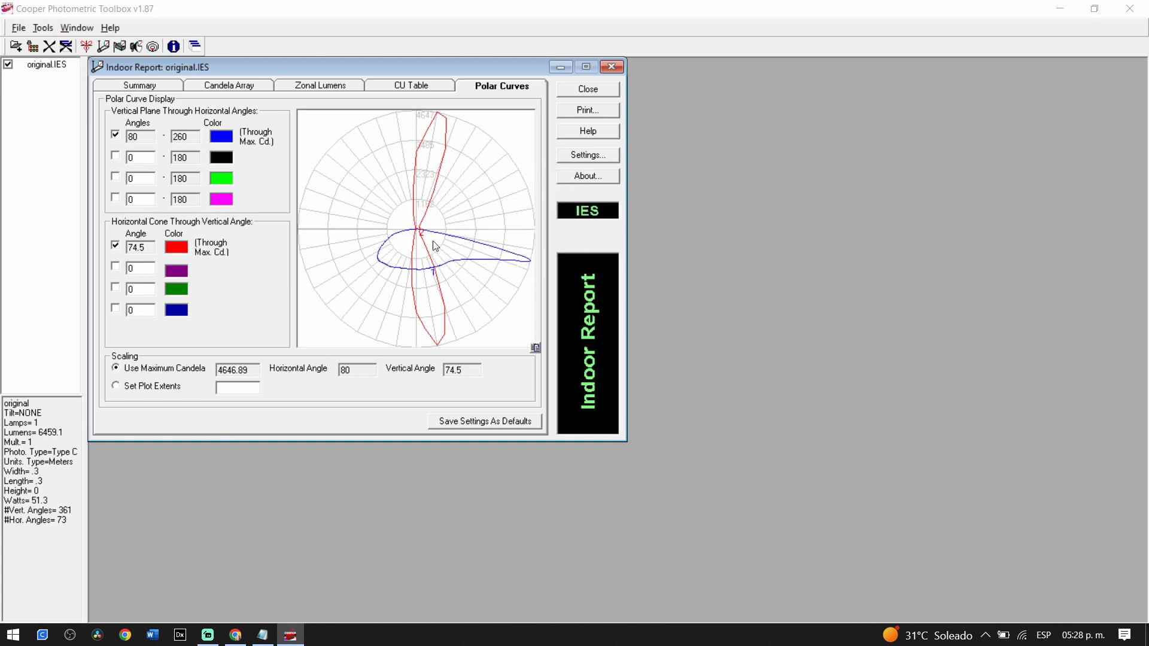
left_click(588, 88)
left_click(1130, 8)
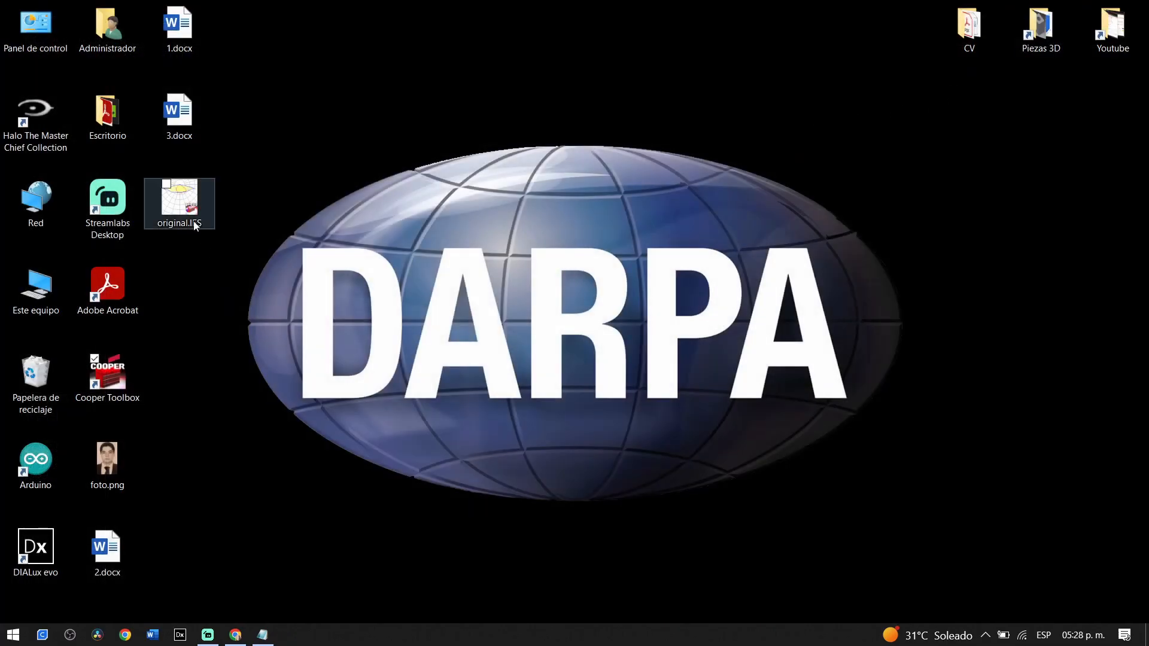
Step: Switch to Chrome and review the DOF page for NOM-031-ENER-2019, highlighting the luminaire scope in its title
left_click(181, 211)
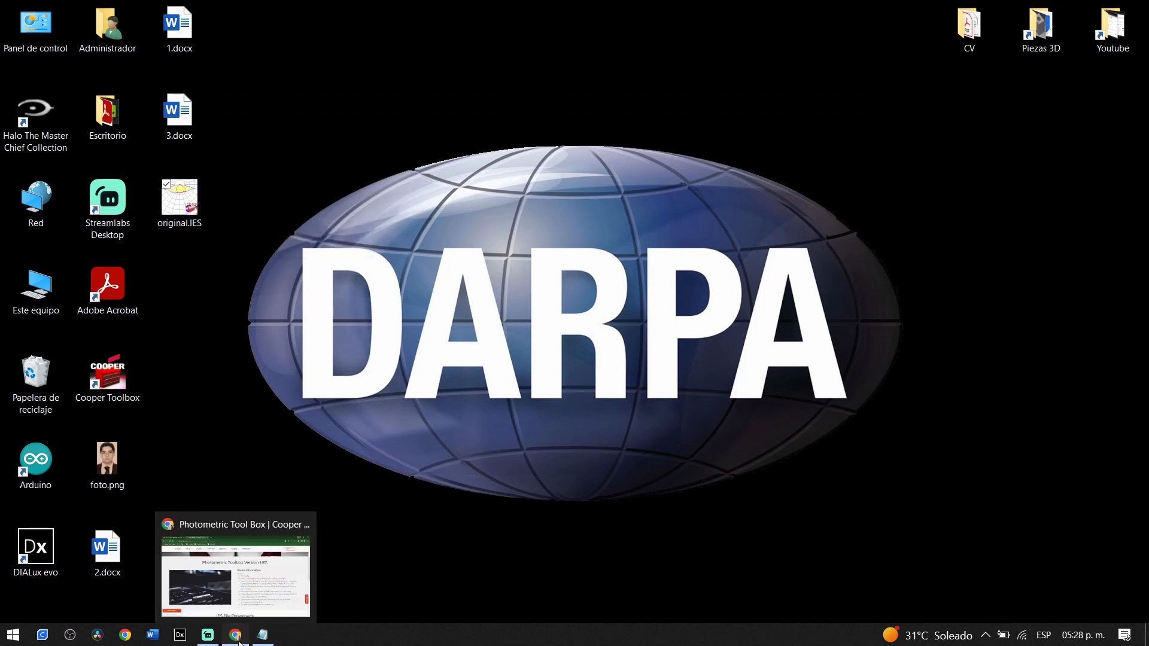
left_click(236, 637)
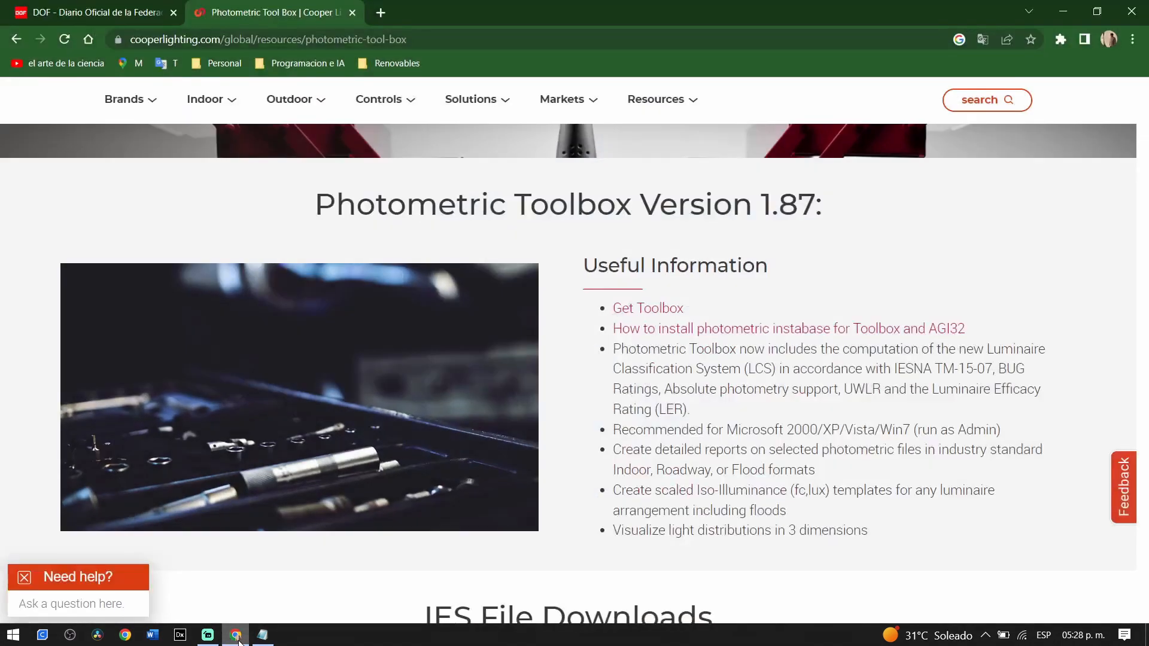
left_click(122, 8)
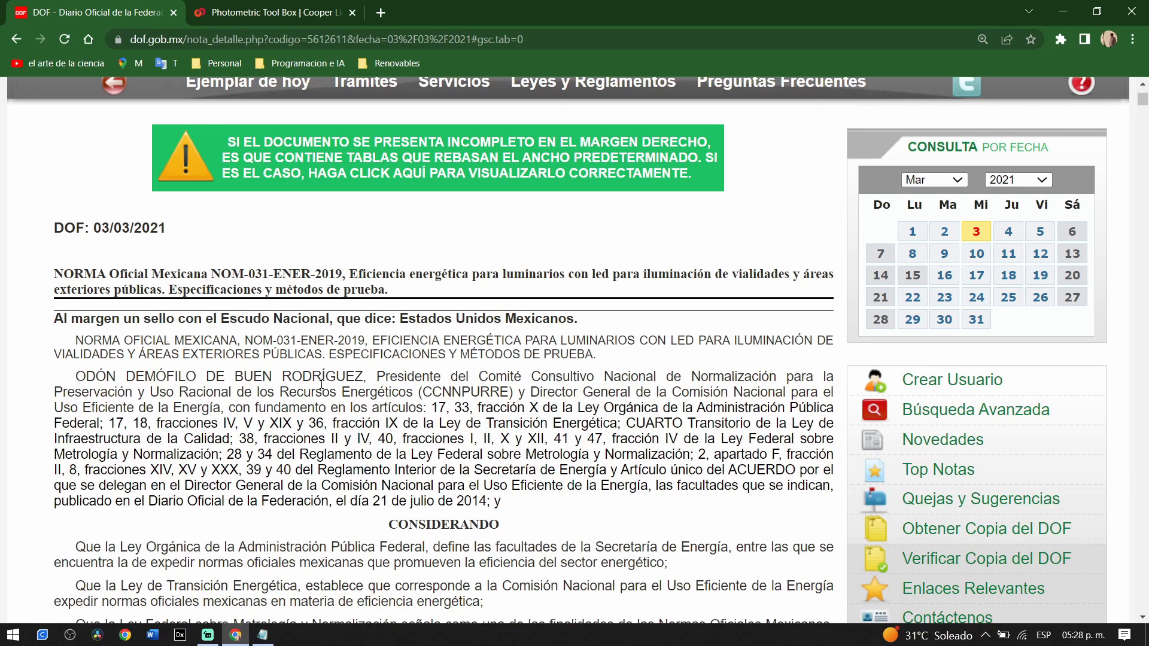
scroll(322, 383, "down", 3)
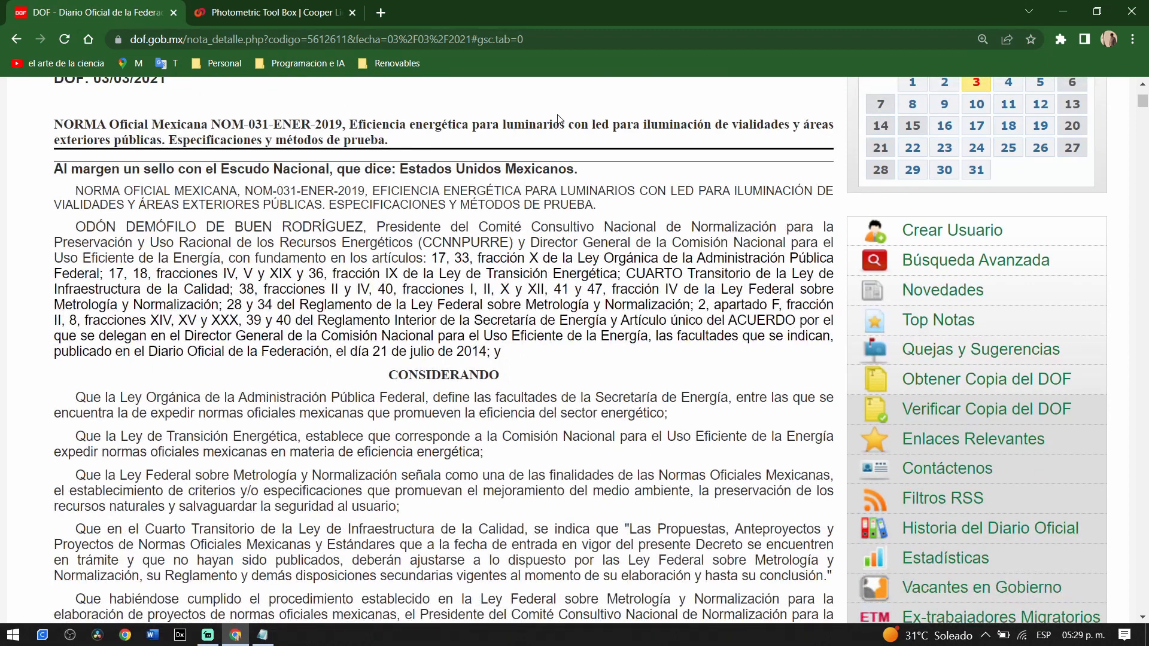
left_click_drag(501, 124, 167, 139)
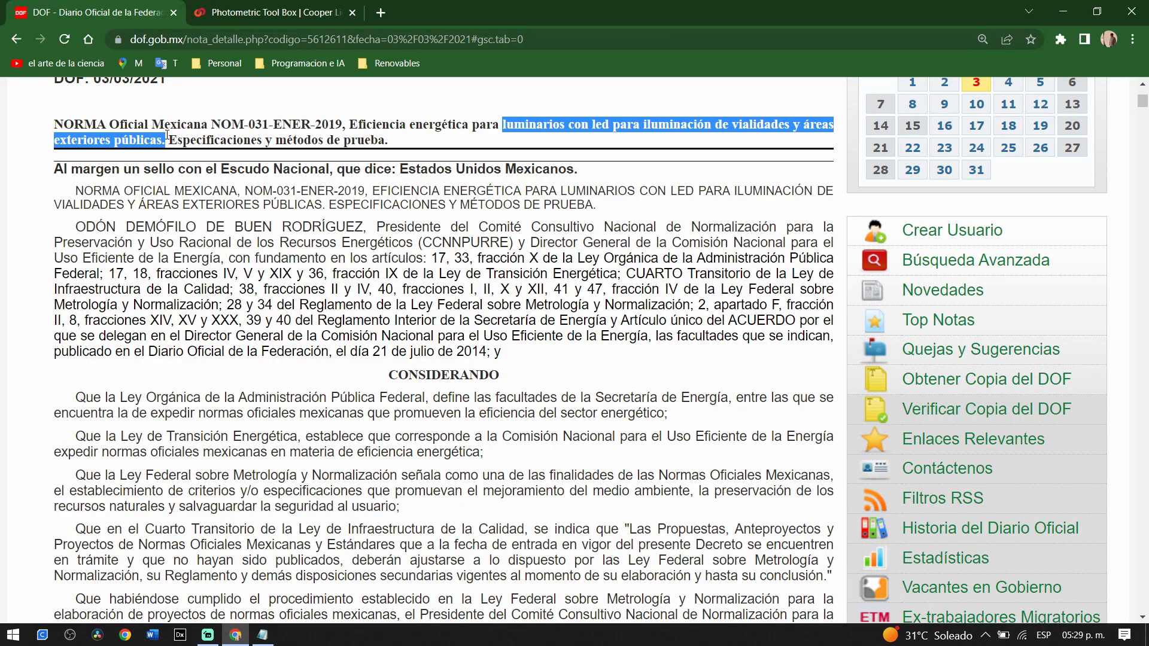
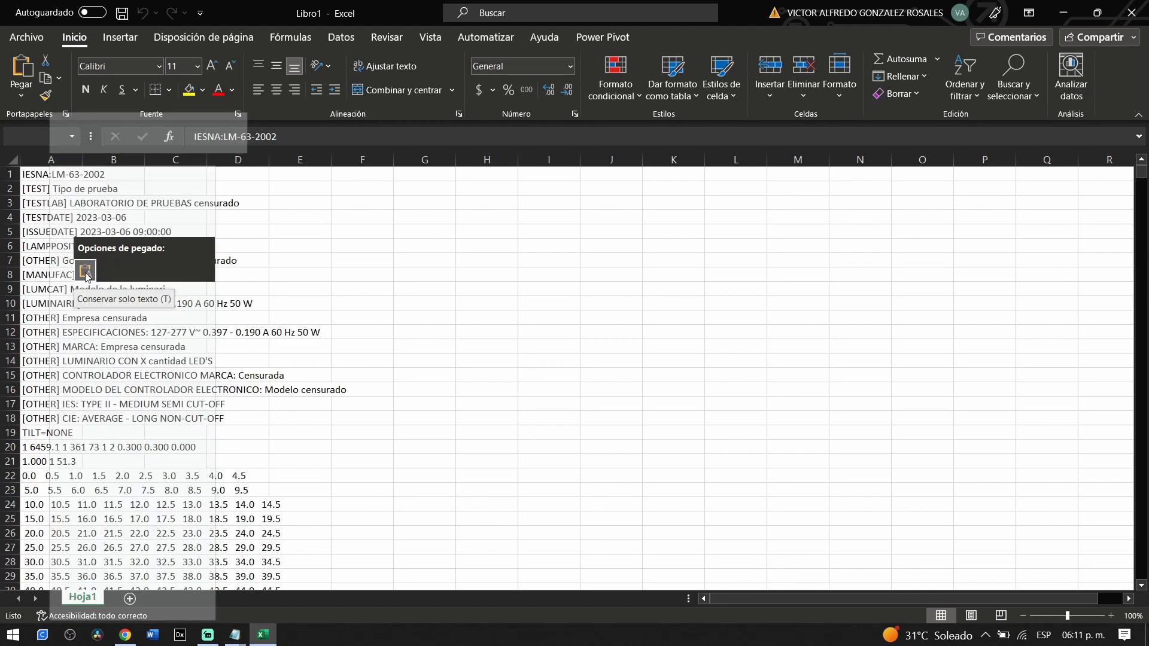
Step: Paste the IES file's content as text only from cell A1 in Excel and check the pasted data through its last row
left_click(86, 272)
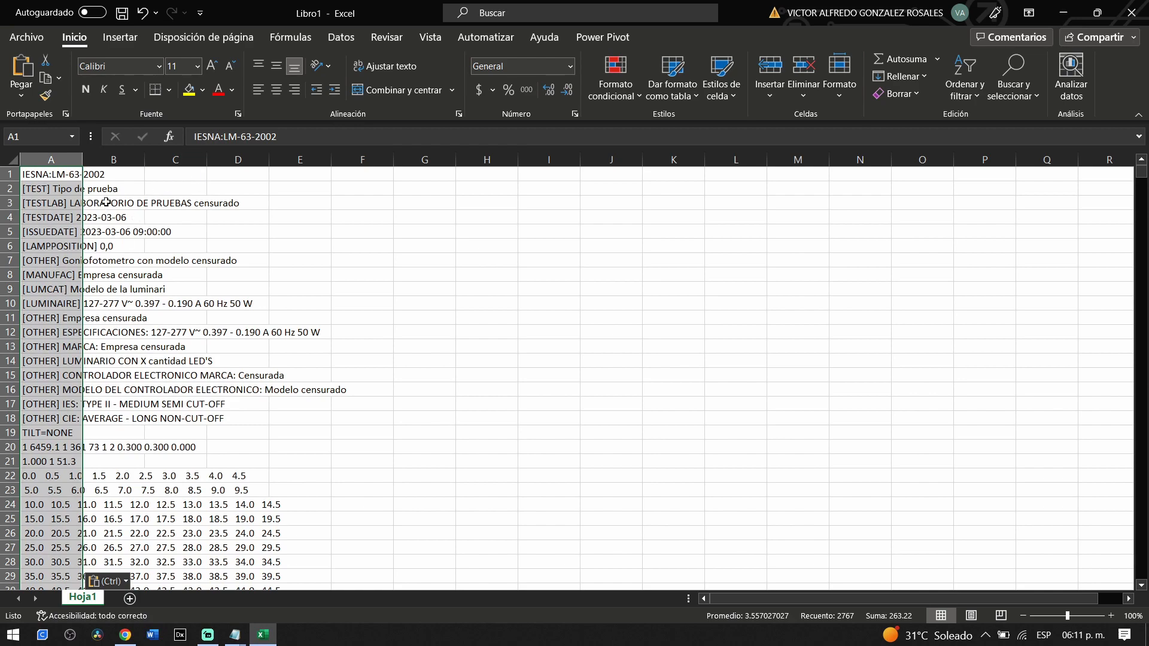
scroll(146, 255, "down", 20)
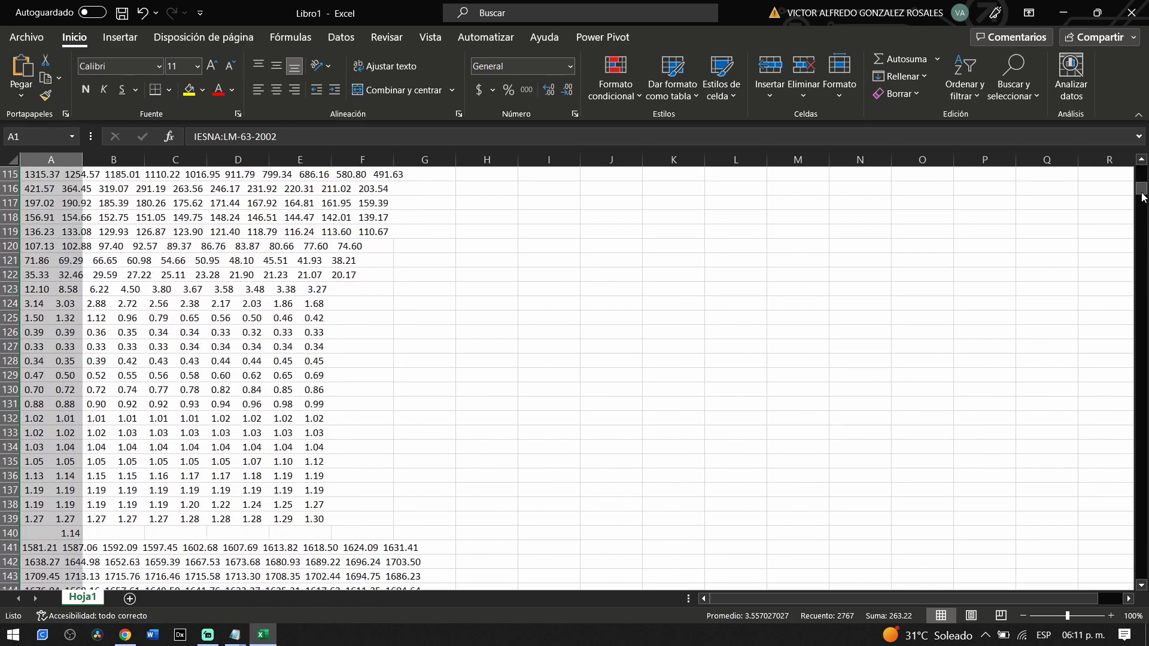
left_click_drag(1141, 187, 1141, 574)
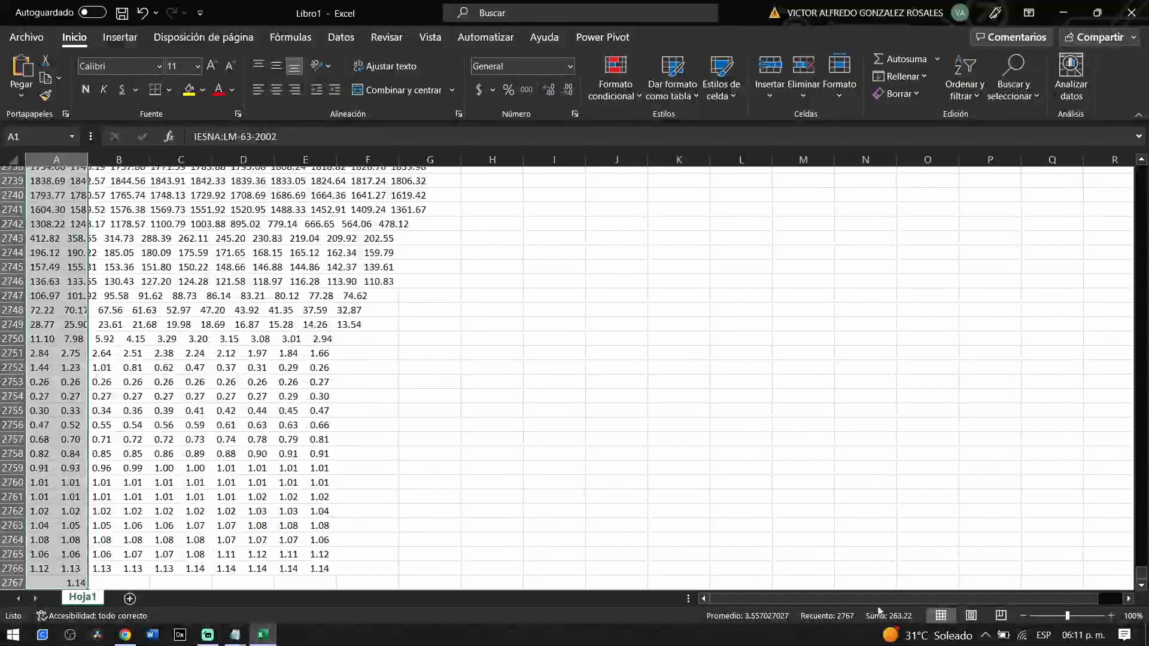
scroll(207, 498, "down", 6)
scroll(201, 483, "up", 8)
scroll(212, 458, "up", 20)
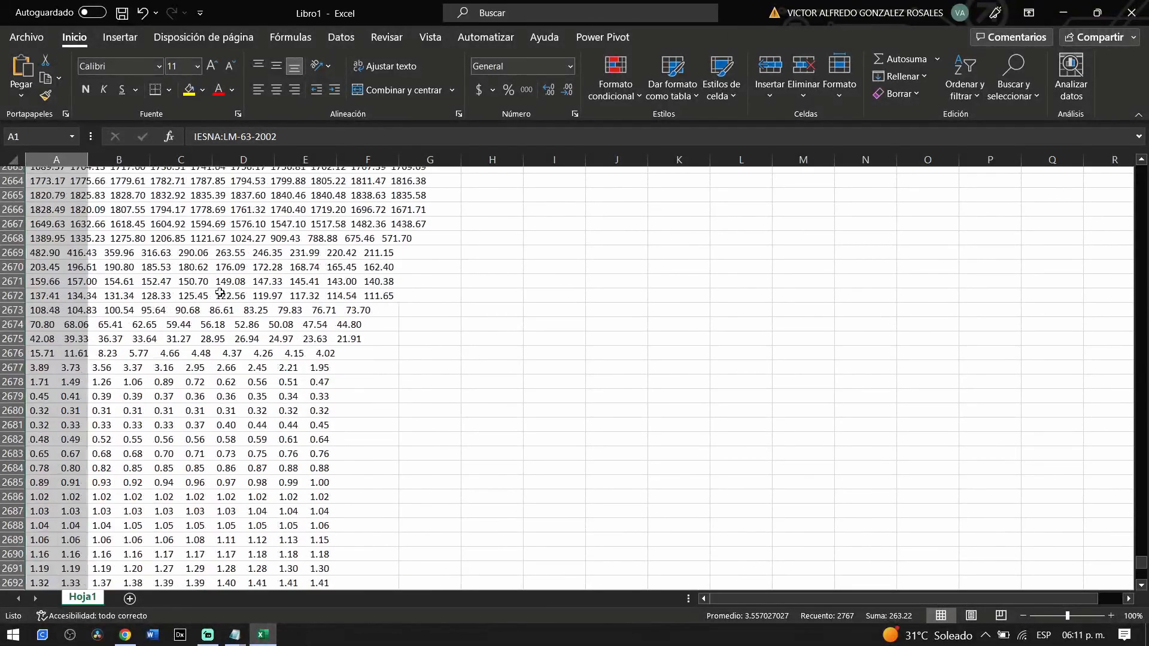
left_click_drag(1140, 561, 1131, 150)
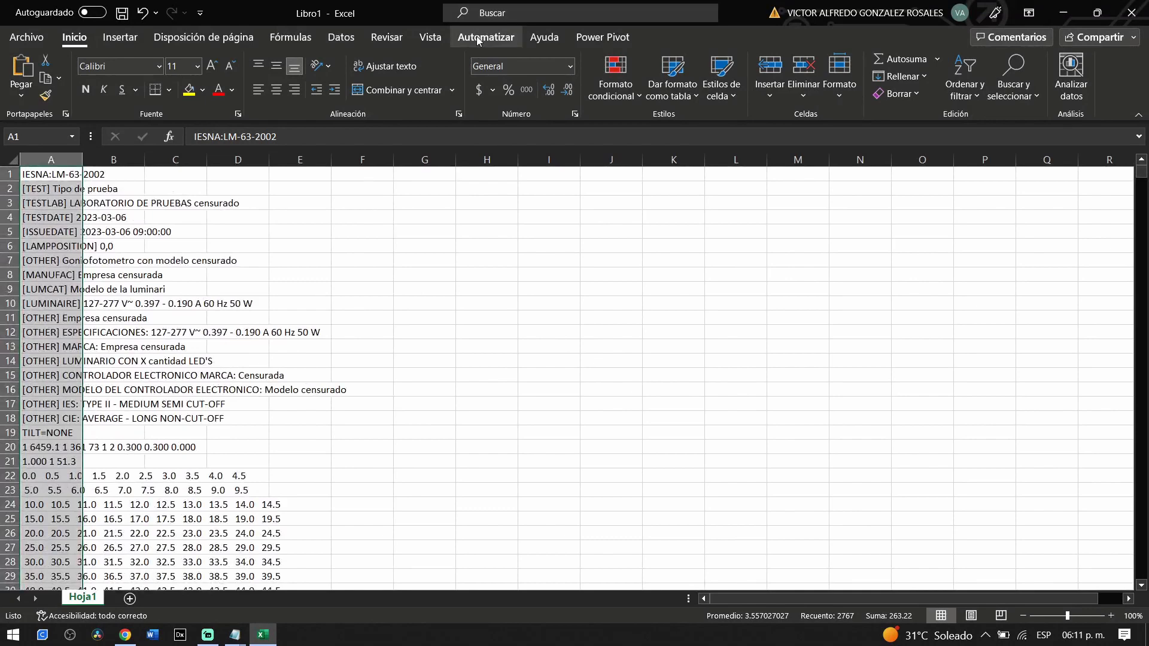
Step: Split column A with Text to Columns as delimited data, using tab and space separators, consecutive separators as one, General format and destination $A$1
left_click(335, 40)
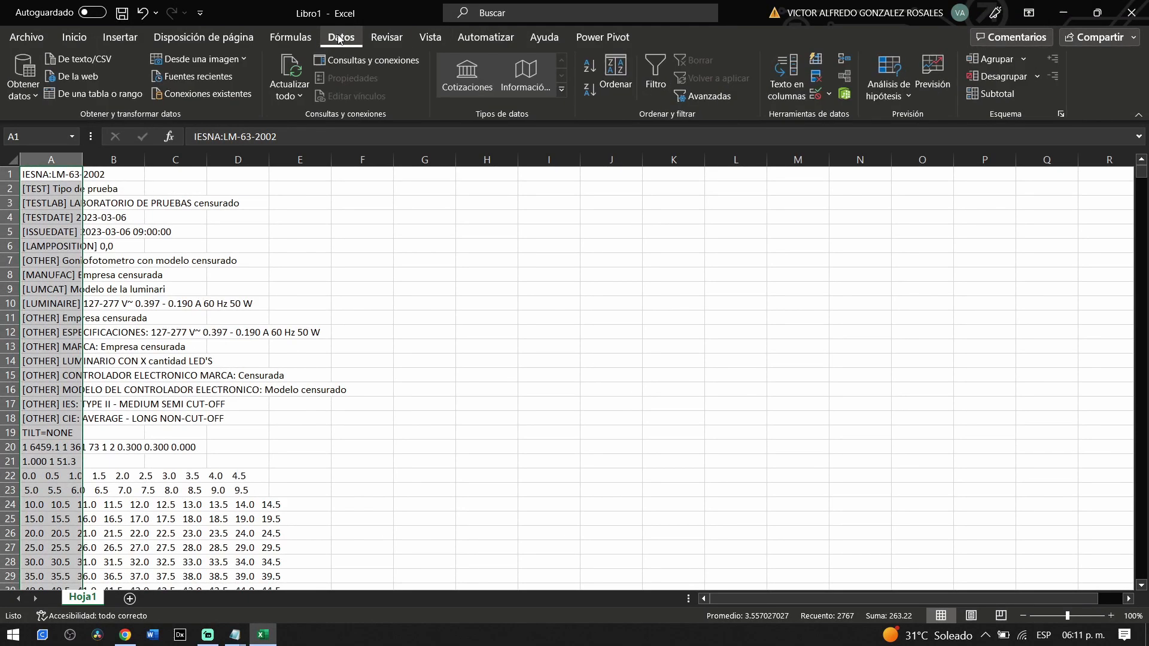
left_click(794, 75)
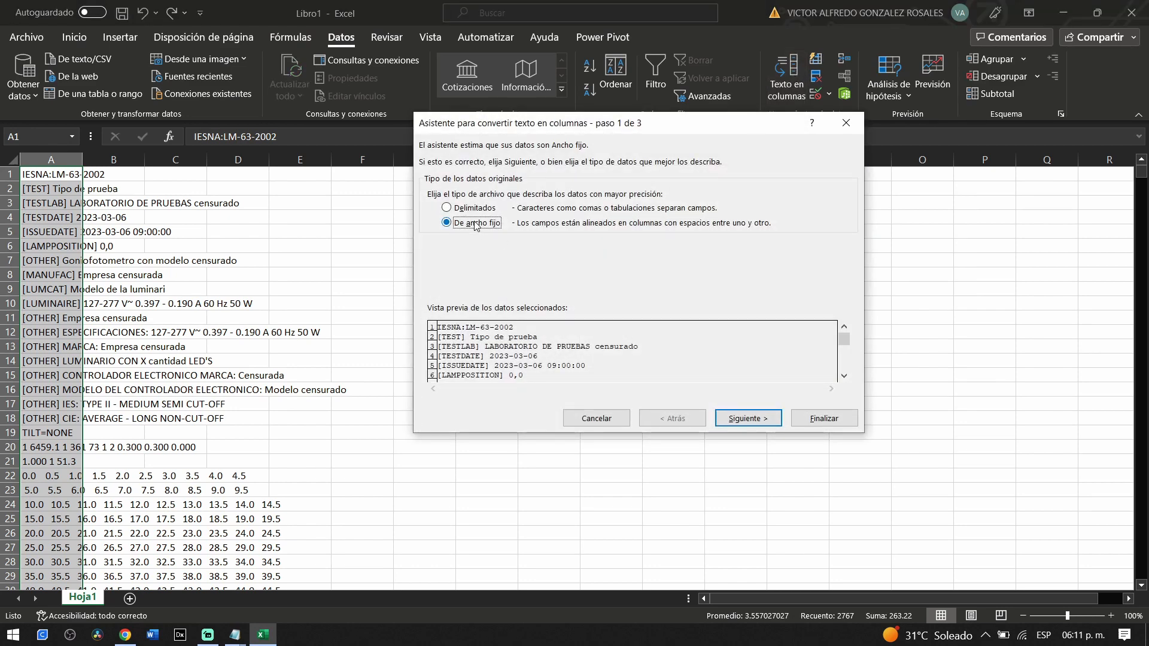
left_click(734, 419)
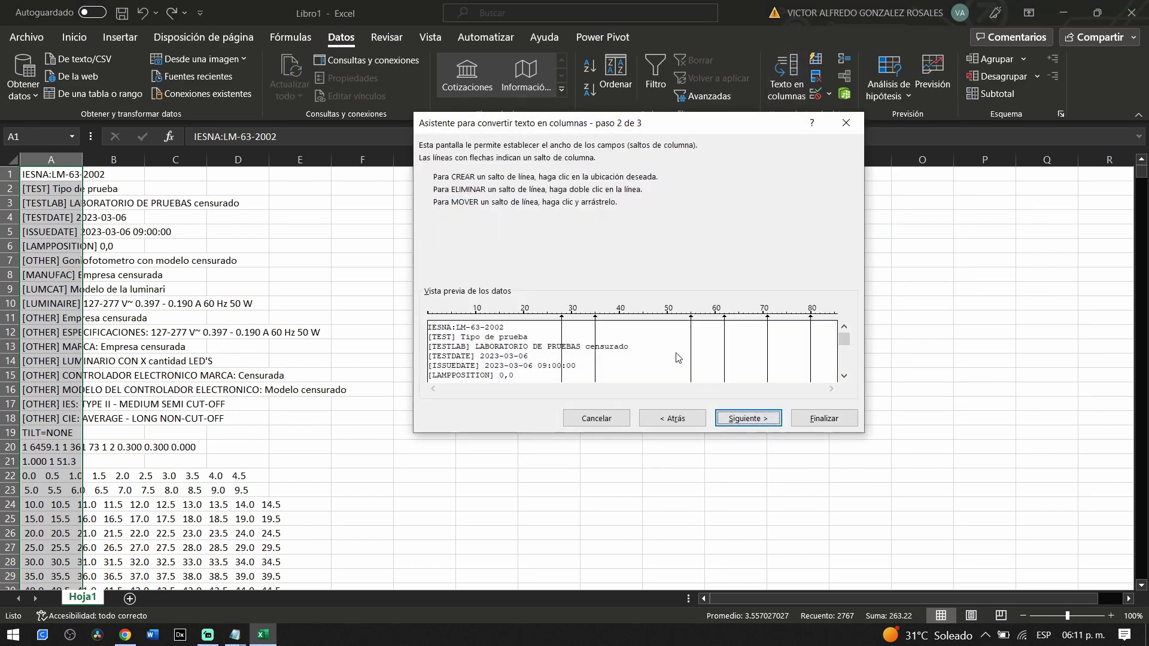
left_click(674, 419)
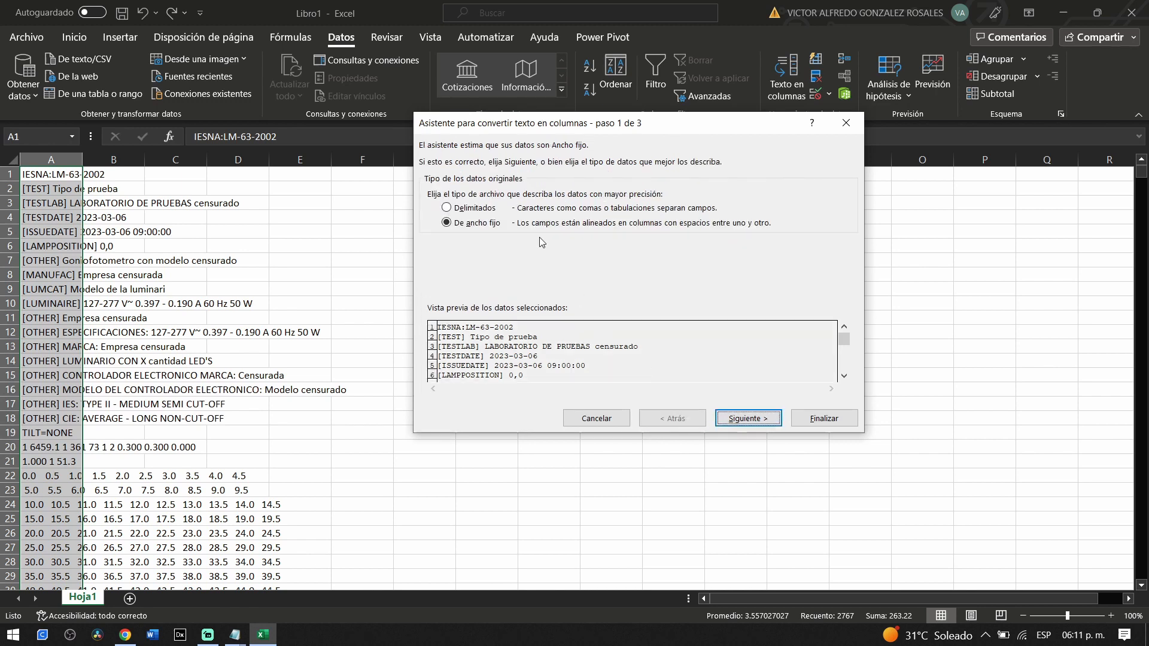
left_click(449, 208)
left_click(742, 420)
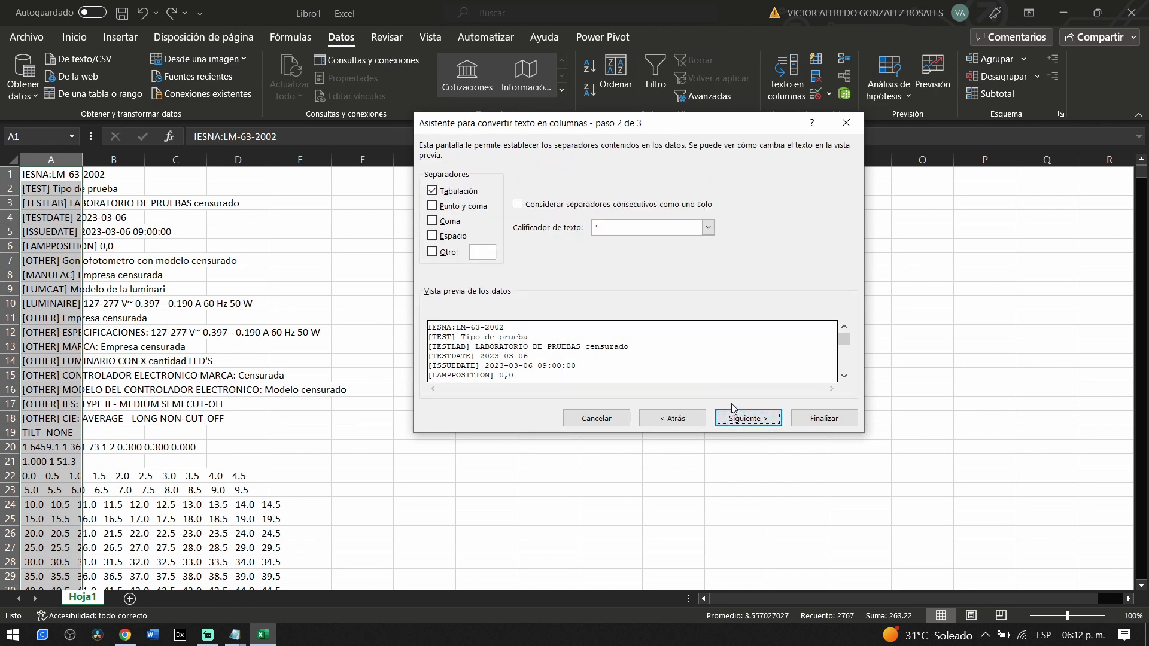
left_click(431, 238)
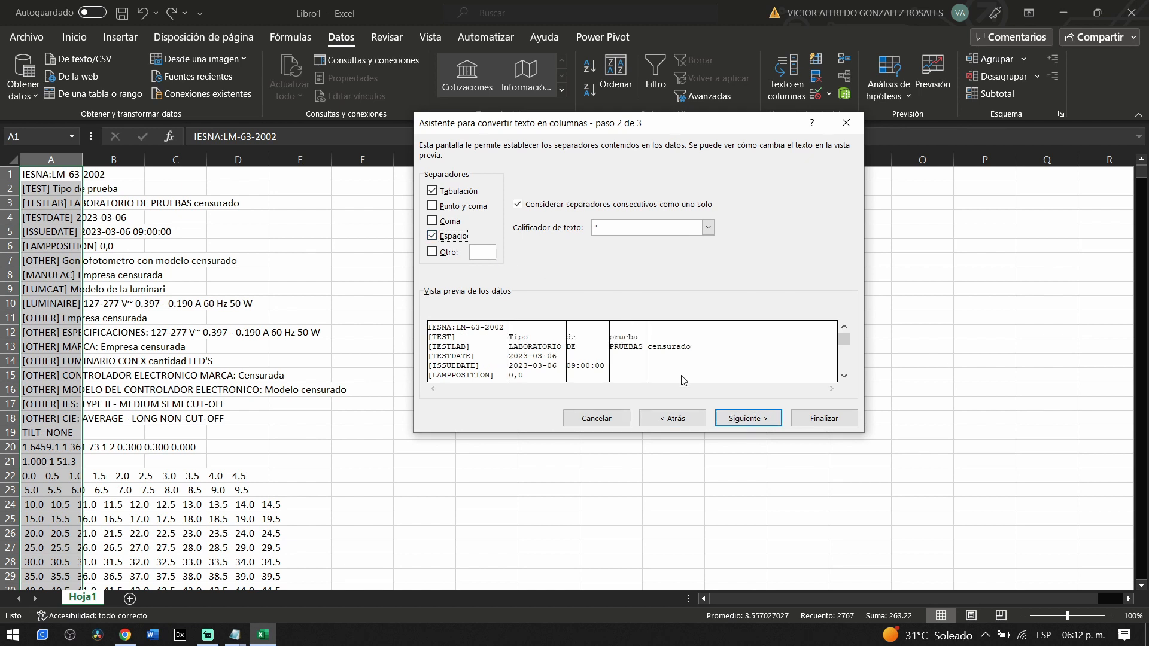
left_click(743, 422)
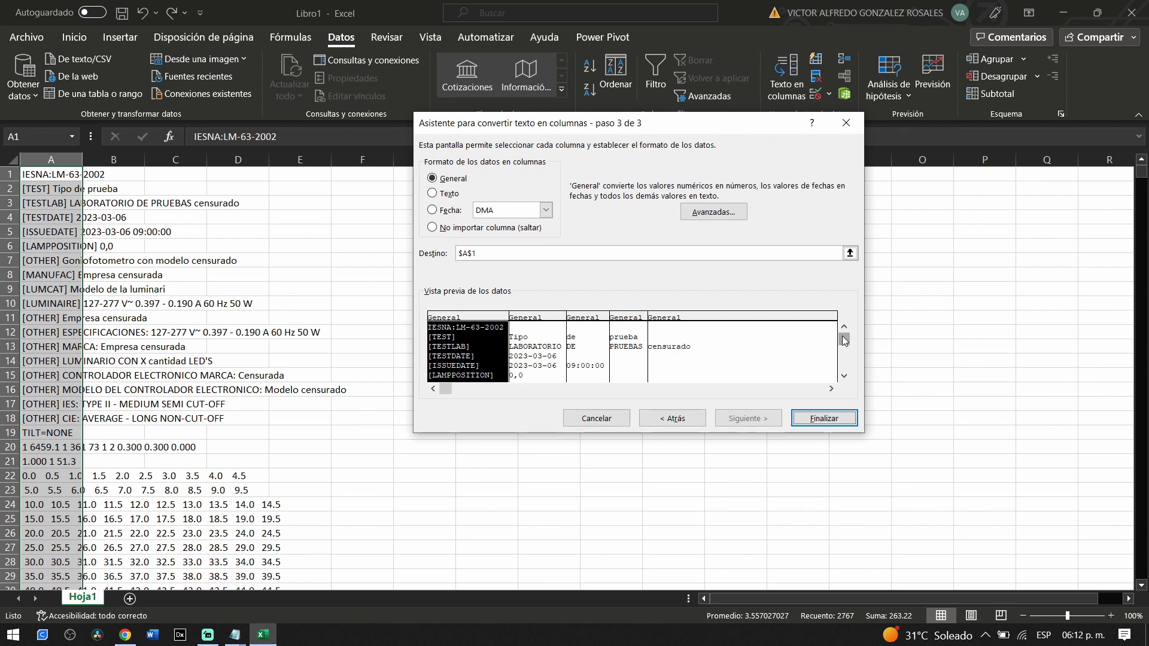
left_click_drag(844, 338, 842, 371)
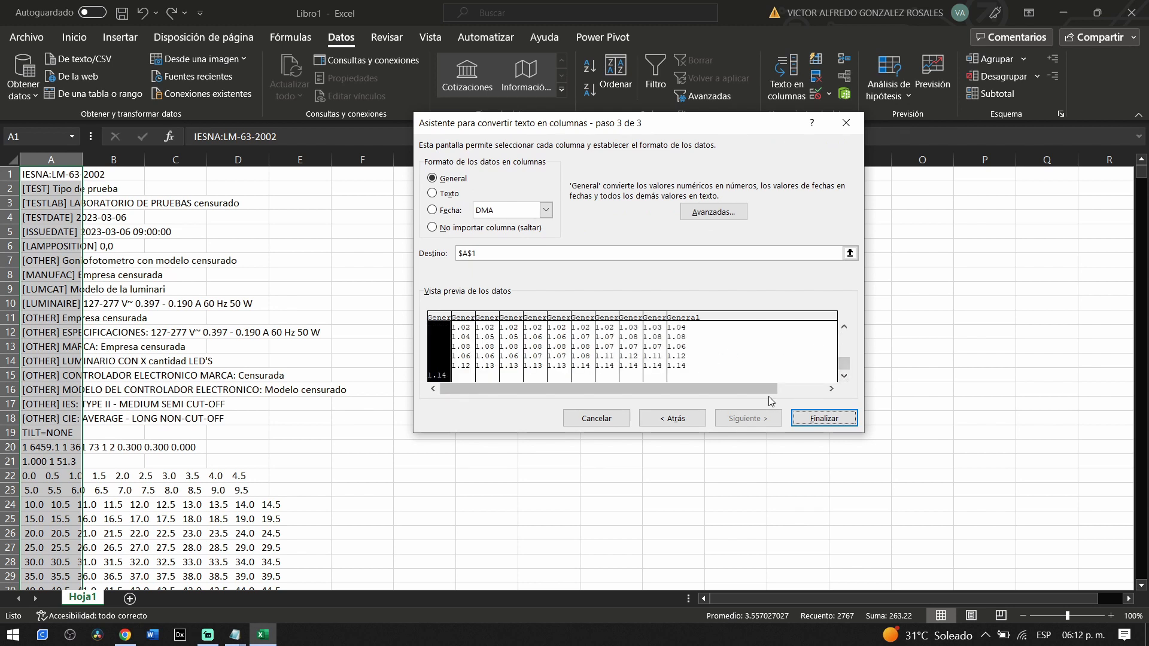
left_click(813, 424)
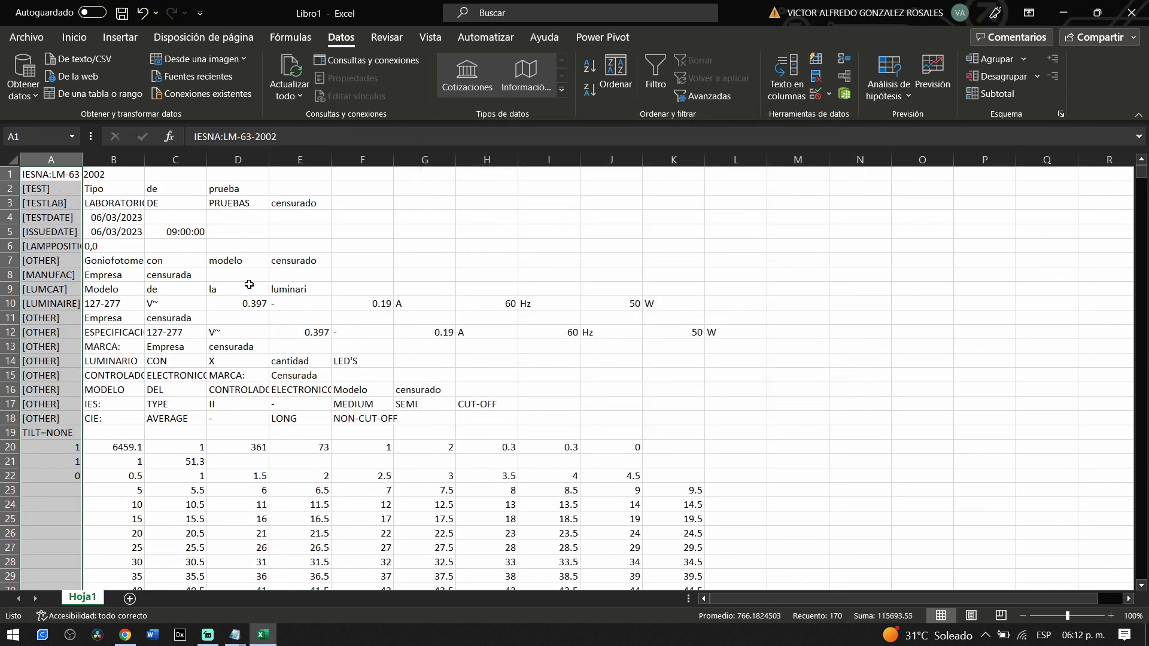
Step: Examine the separated photometric values and vertical angles from row 20 down
scroll(249, 284, "down", 2)
left_click(397, 362)
scroll(149, 350, "down", 1)
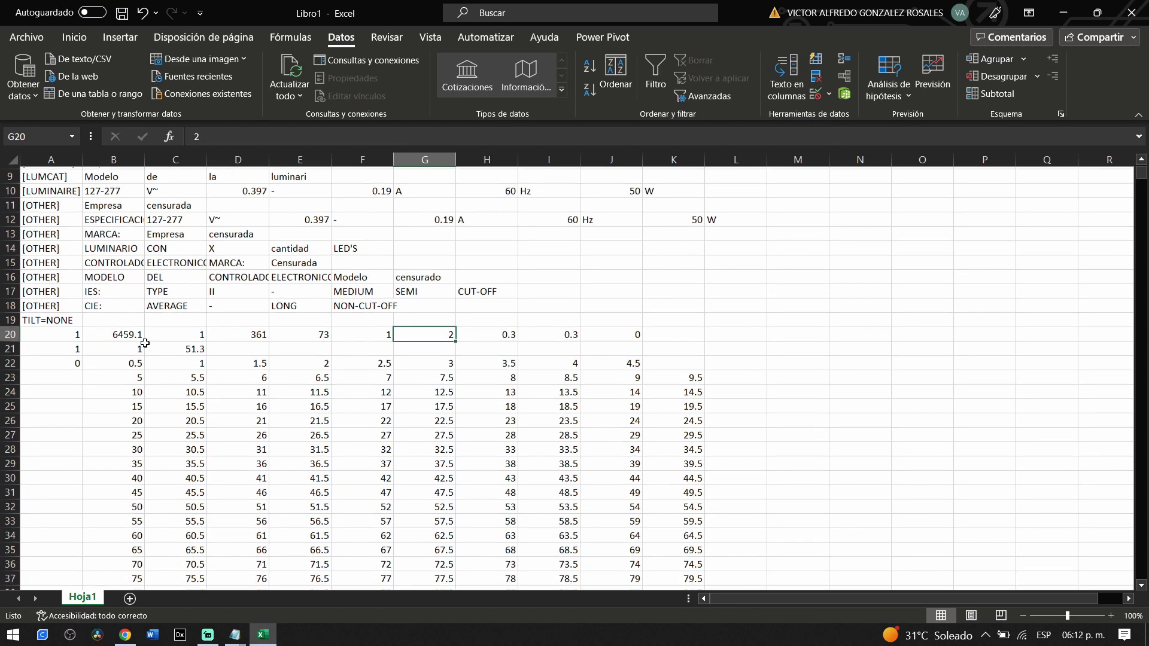
scroll(145, 343, "down", 1)
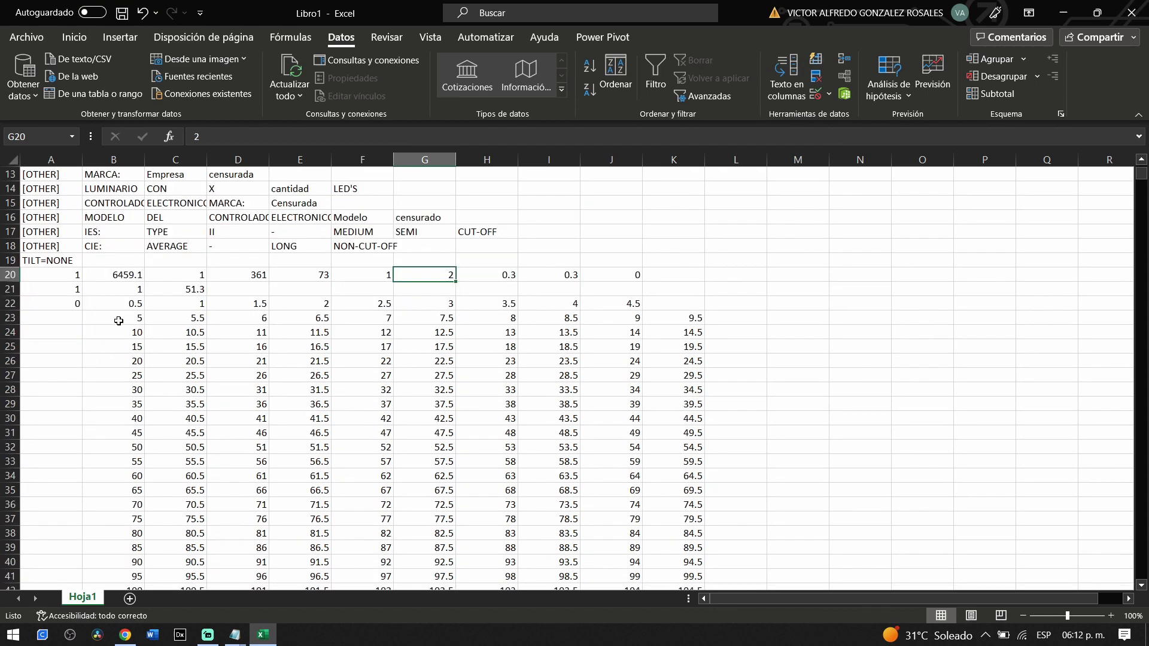
Step: Close the untitled Notepad document without saving its changes
left_click(236, 636)
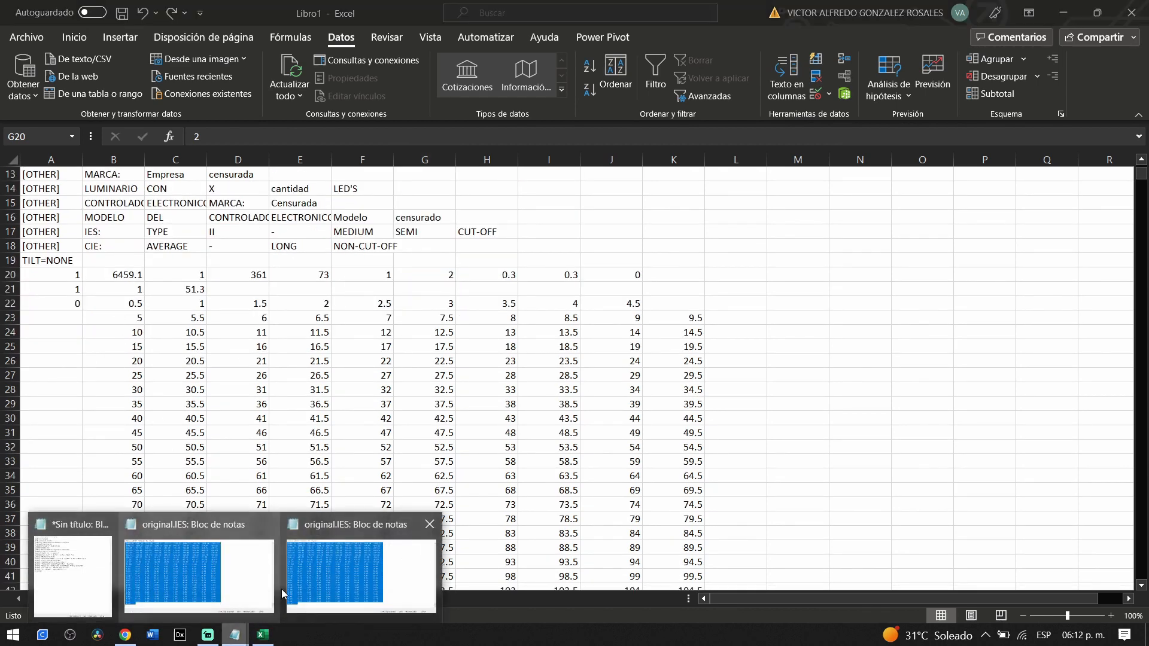
left_click(106, 524)
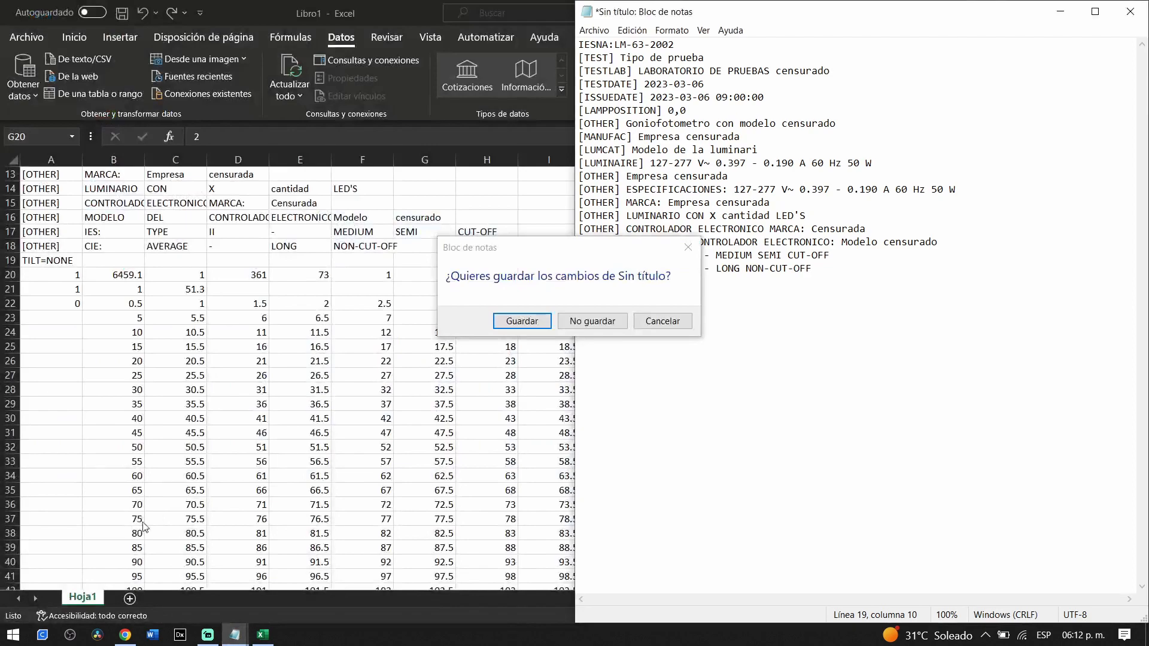
left_click(604, 325)
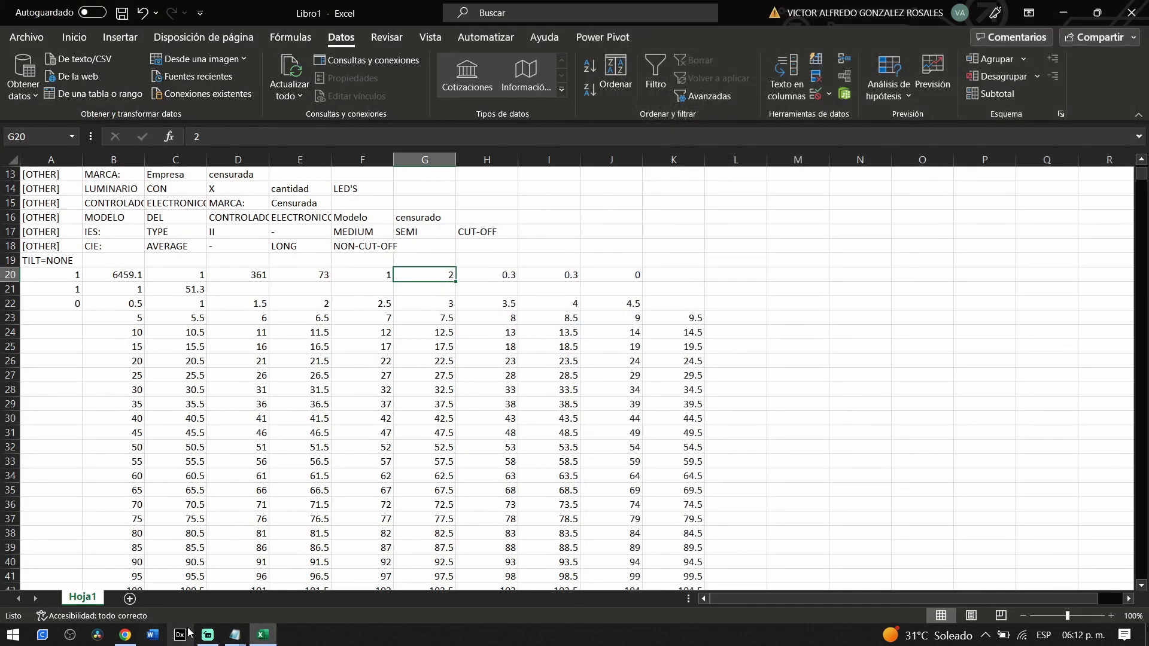
Step: Switch to original.IES in Notepad, examine its vertical angle values, and return to Excel
left_click(235, 635)
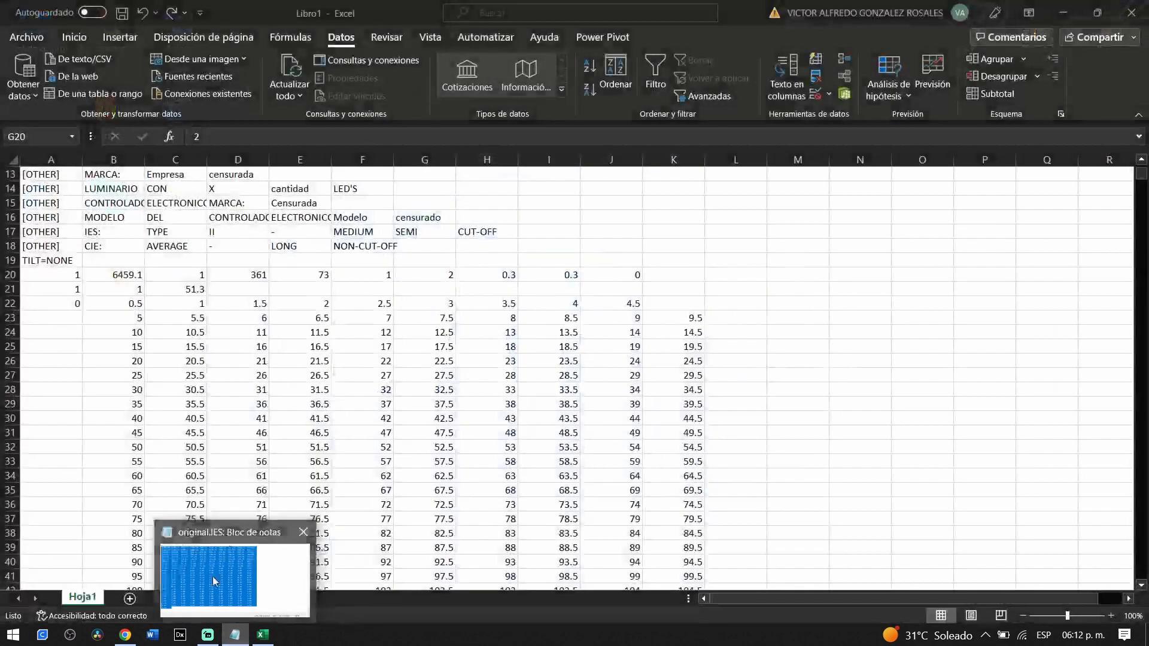
left_click(213, 576)
left_click(988, 218)
scroll(989, 218, "up", 20)
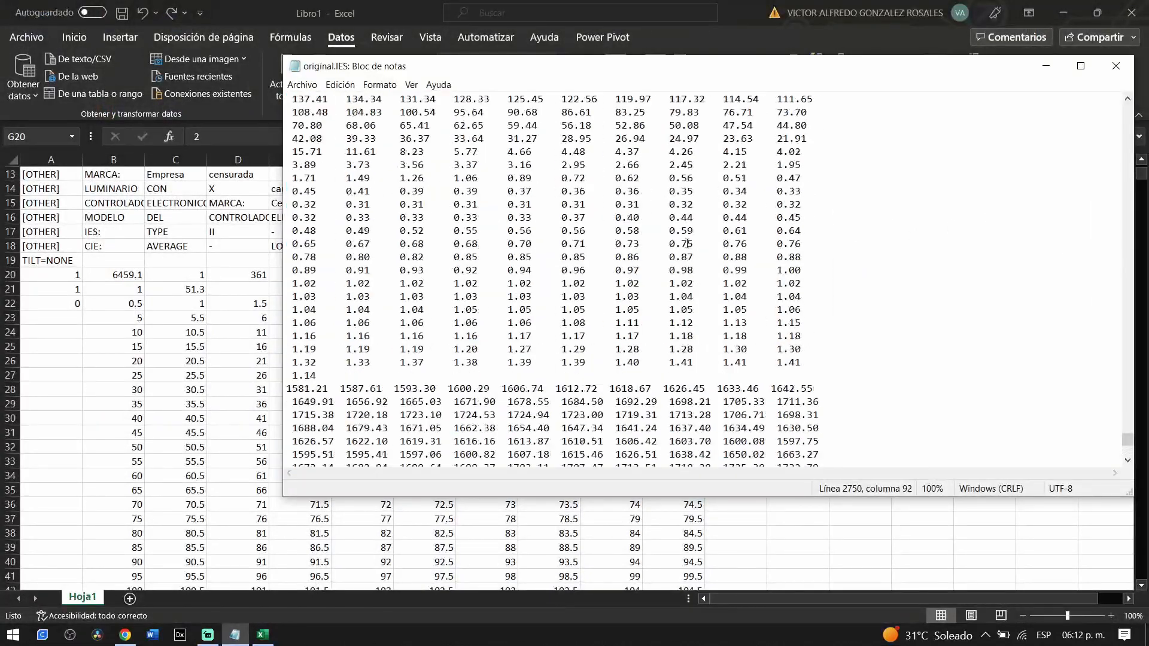
left_click_drag(1127, 435, 1113, 109)
scroll(1114, 111, "down", 20)
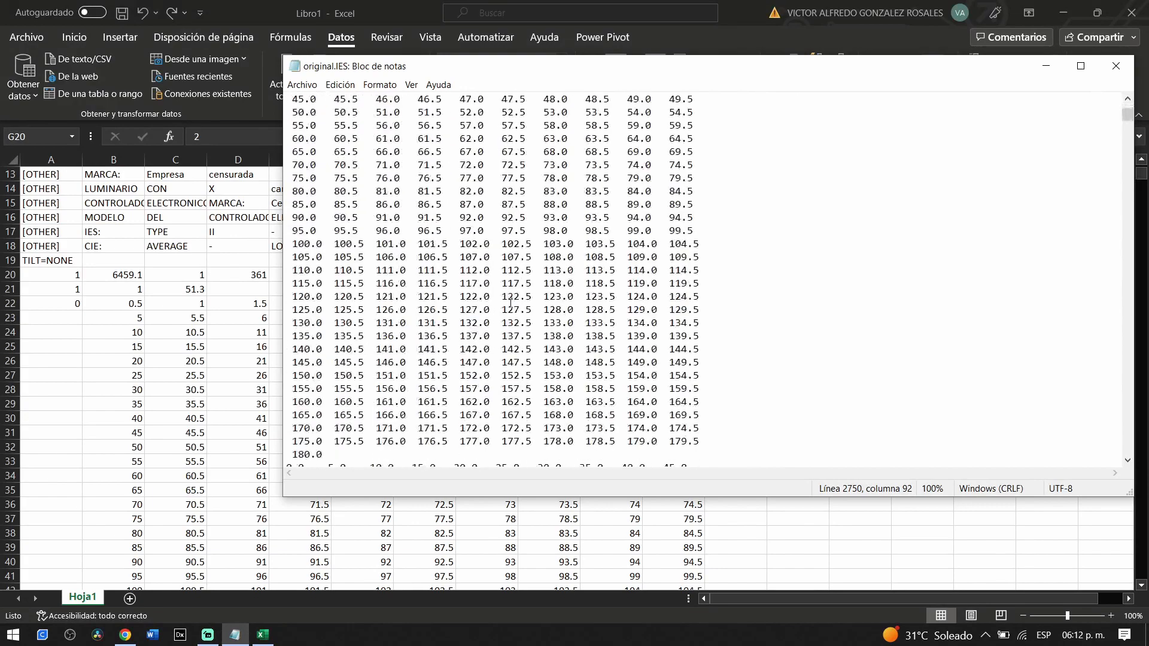
left_click(737, 9)
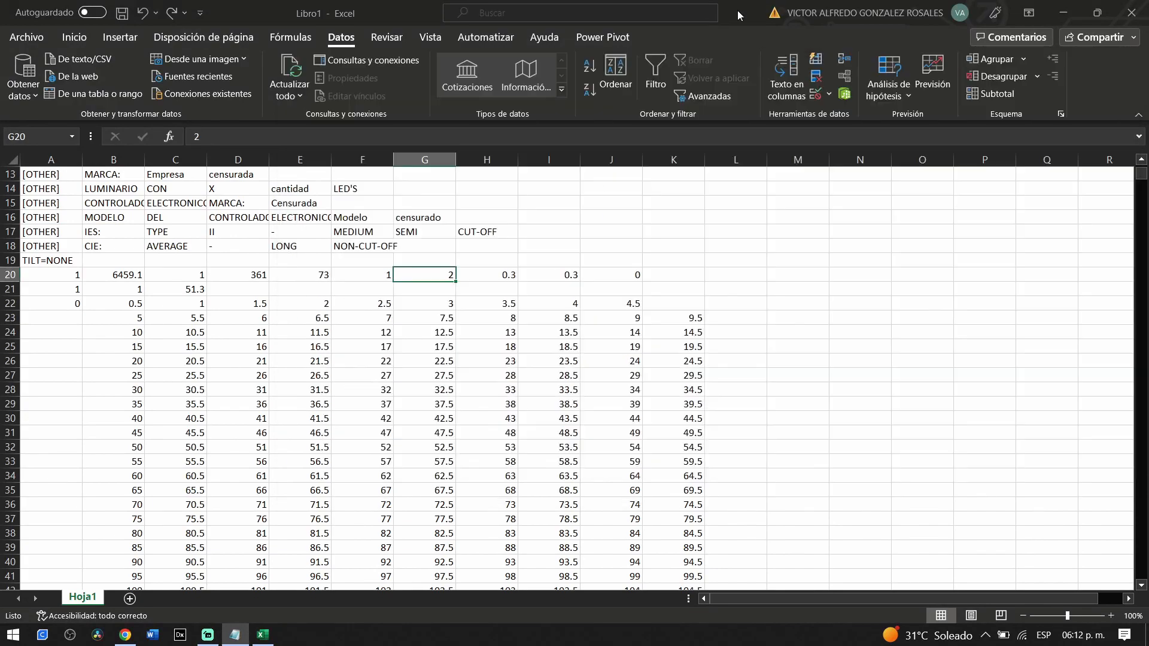
Step: Examine the separated header rows, the vertical angles in rows 22 to 58 and the horizontal angles in rows 59 to 66
scroll(262, 281, "down", 2)
scroll(262, 281, "down", 3)
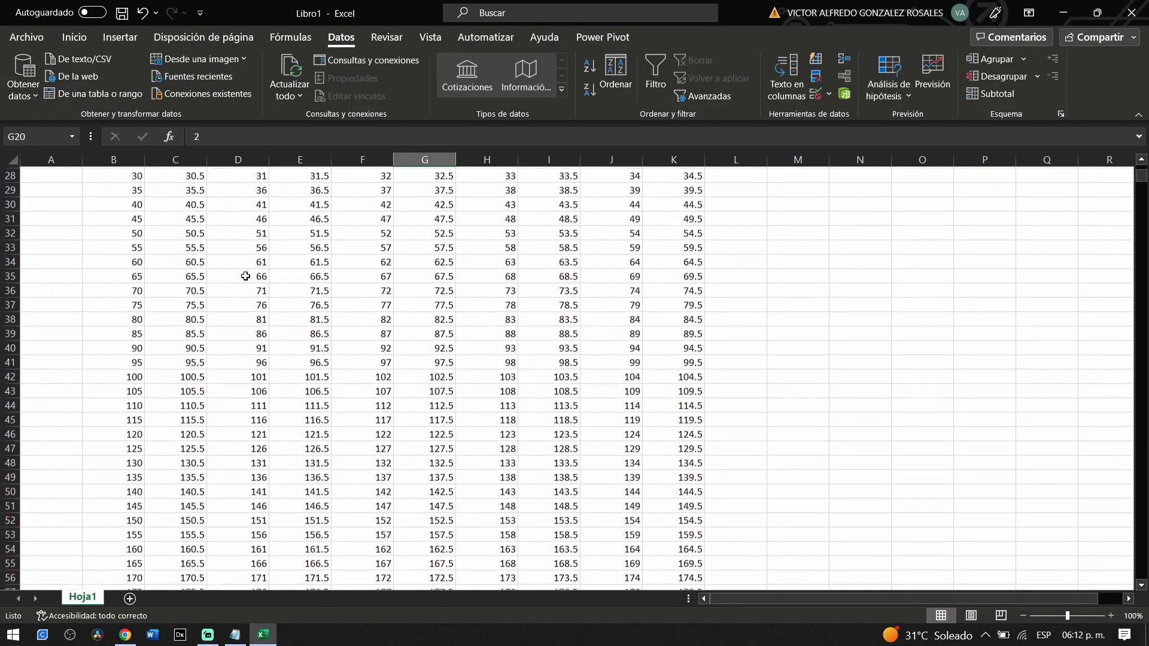
scroll(457, 266, "up", 9)
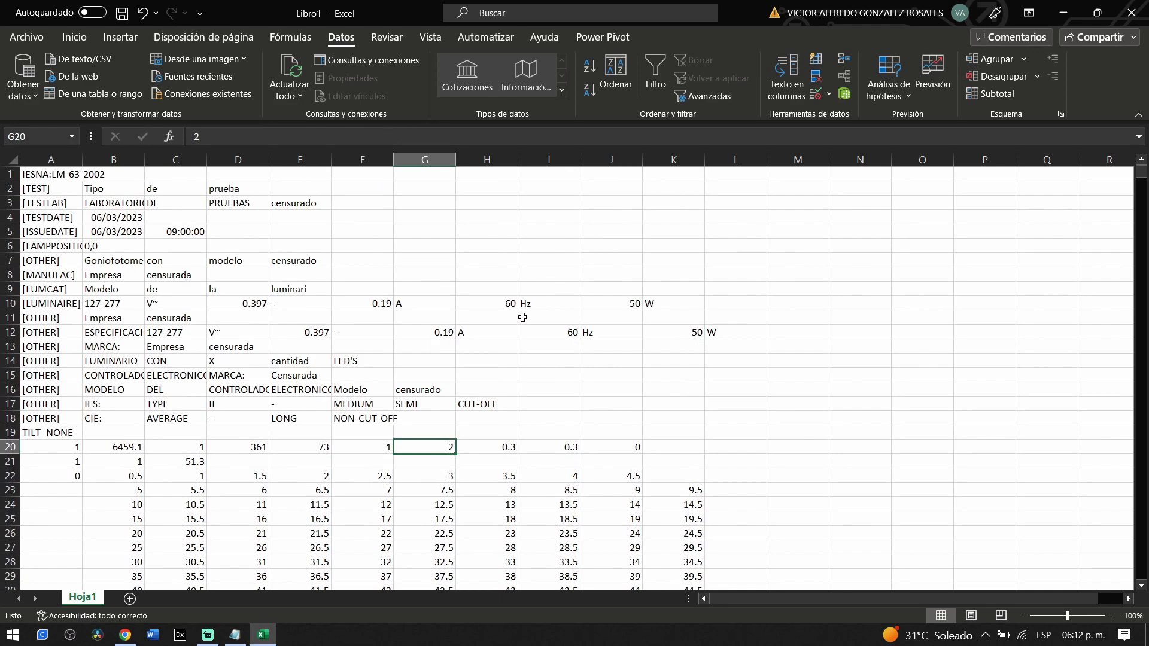
scroll(476, 334, "down", 5)
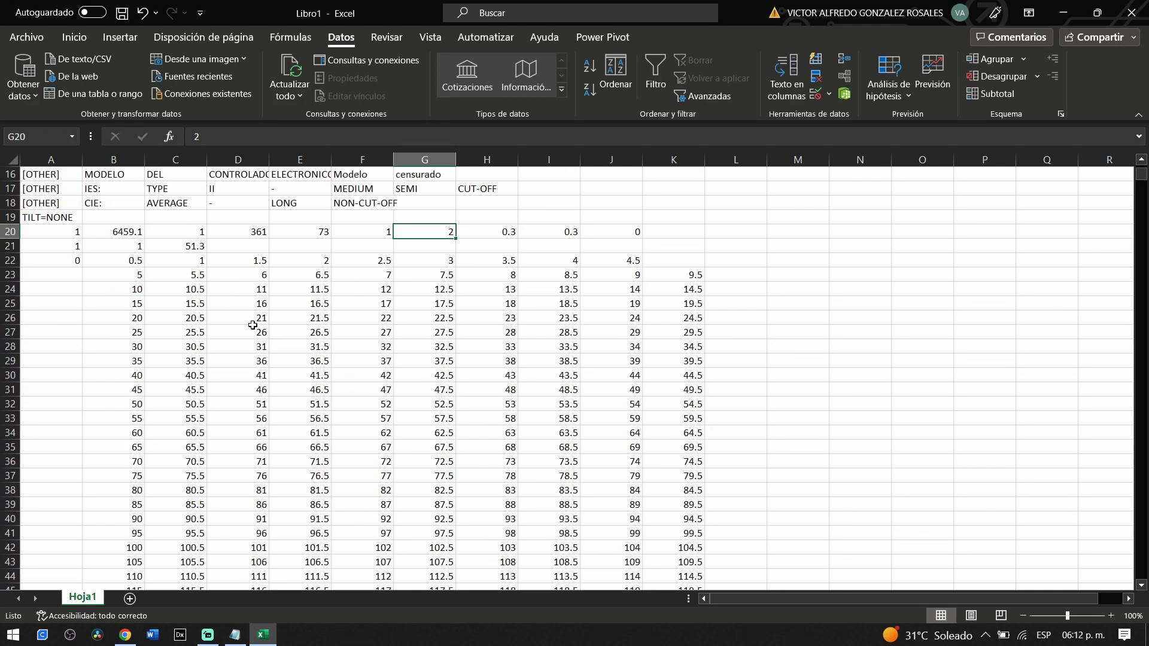
scroll(257, 315, "down", 13)
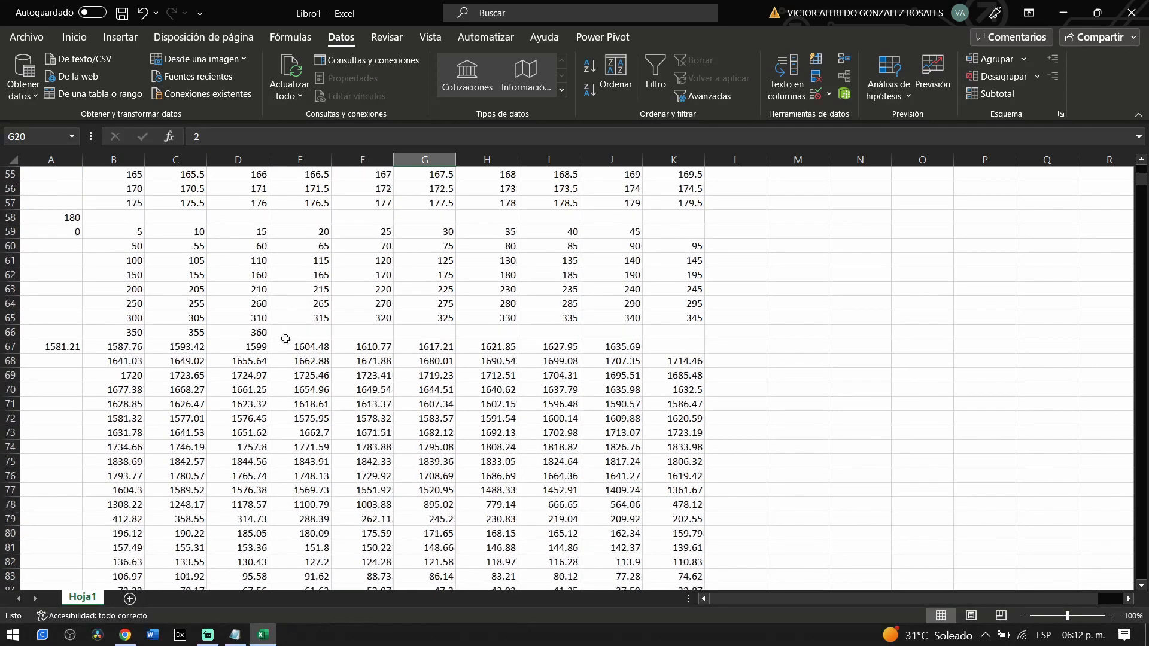
left_click(403, 299)
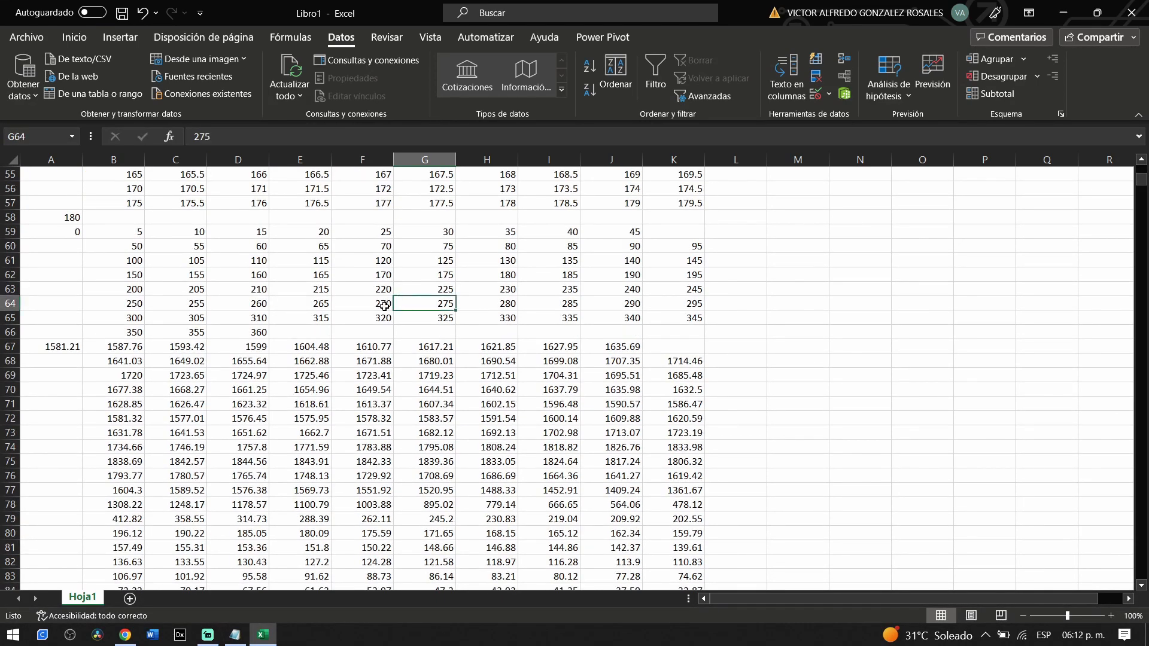
scroll(360, 297, "up", 18)
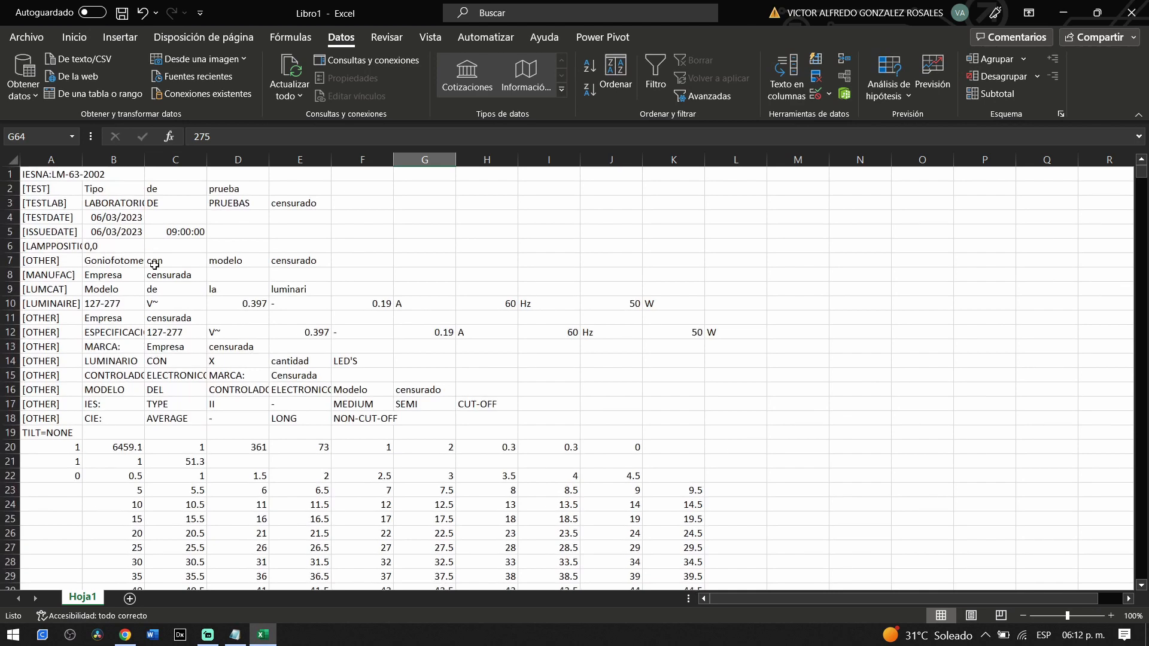
scroll(154, 265, "down", 6)
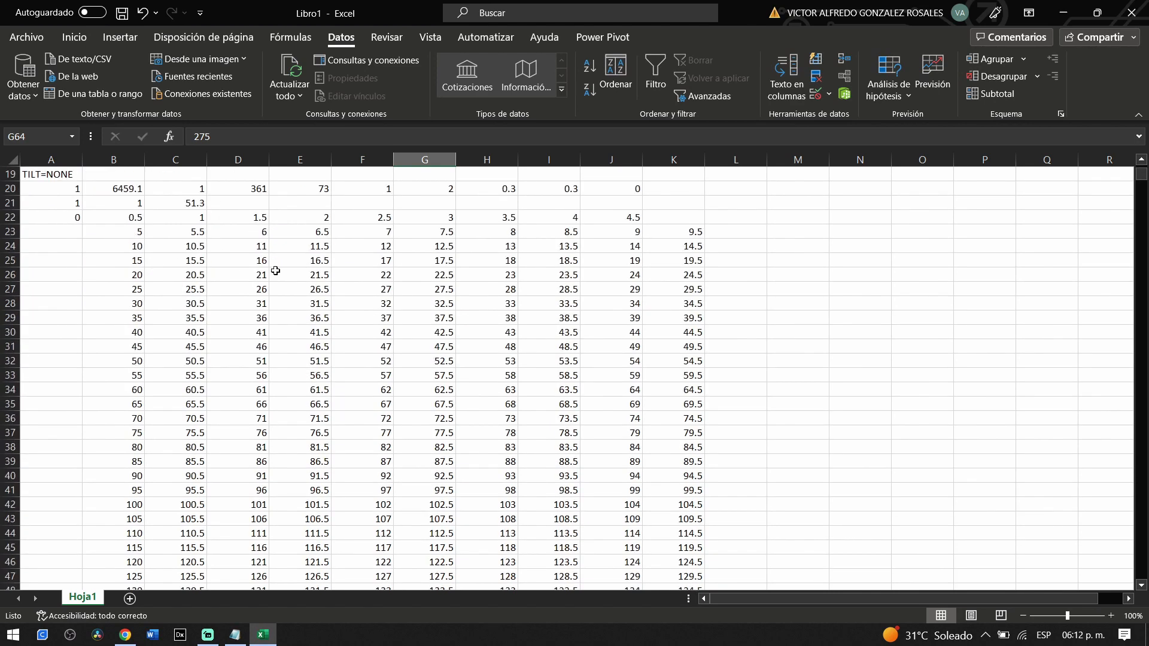
left_click(306, 276)
scroll(295, 359, "down", 2)
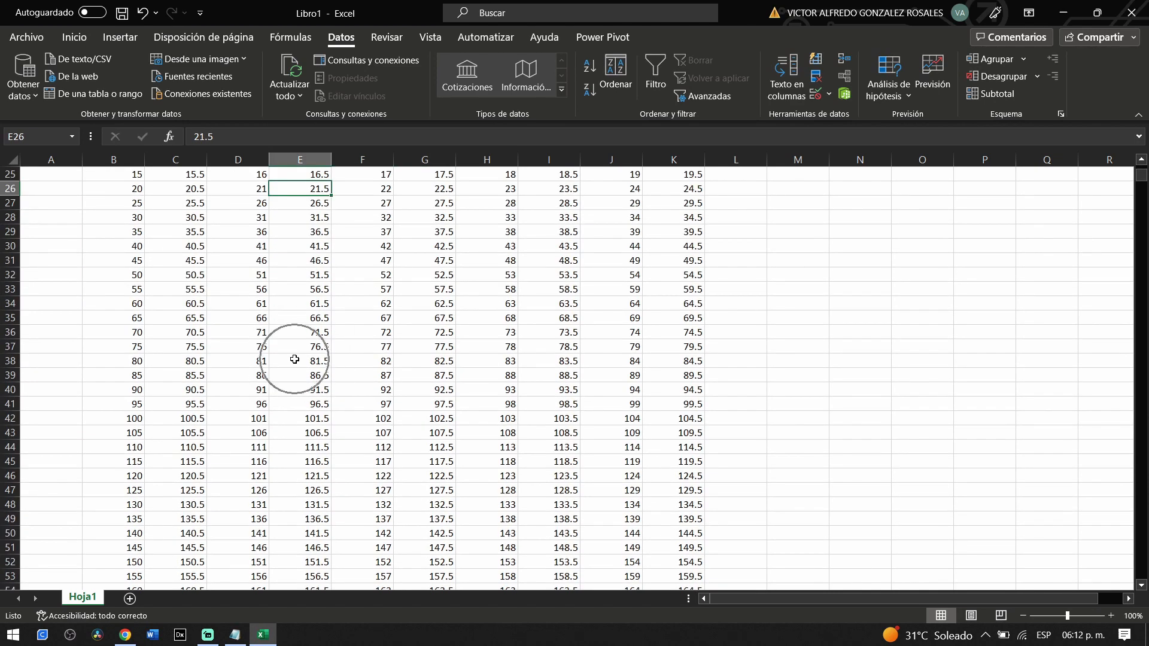
scroll(295, 359, "down", 11)
scroll(294, 359, "up", 1)
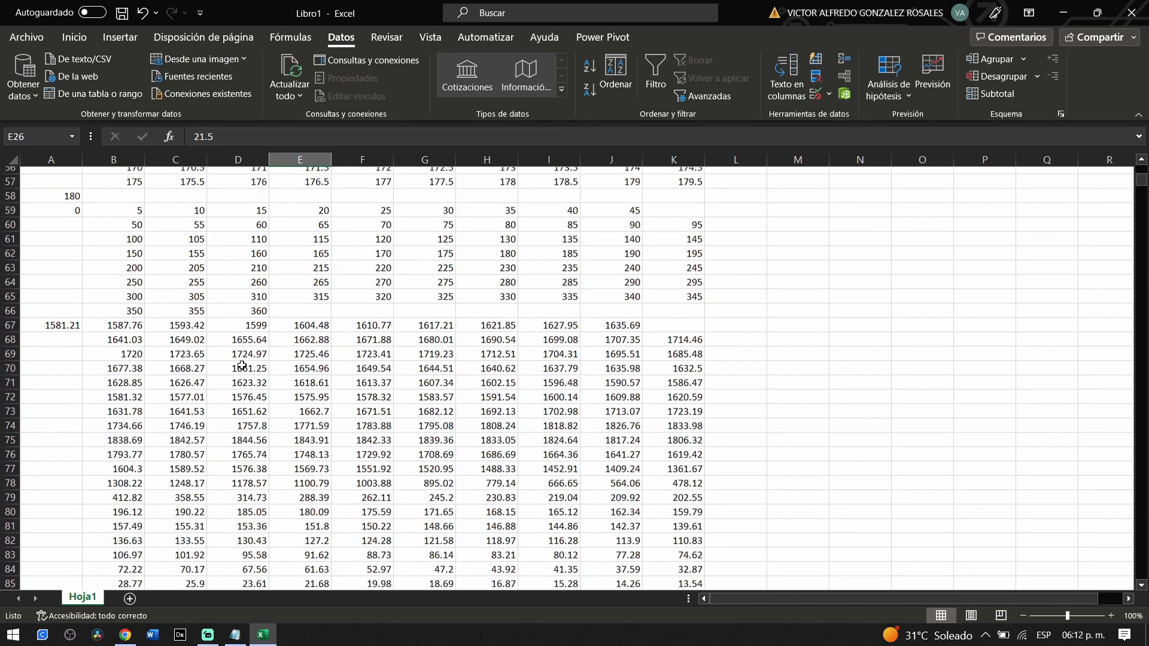
left_click(298, 263)
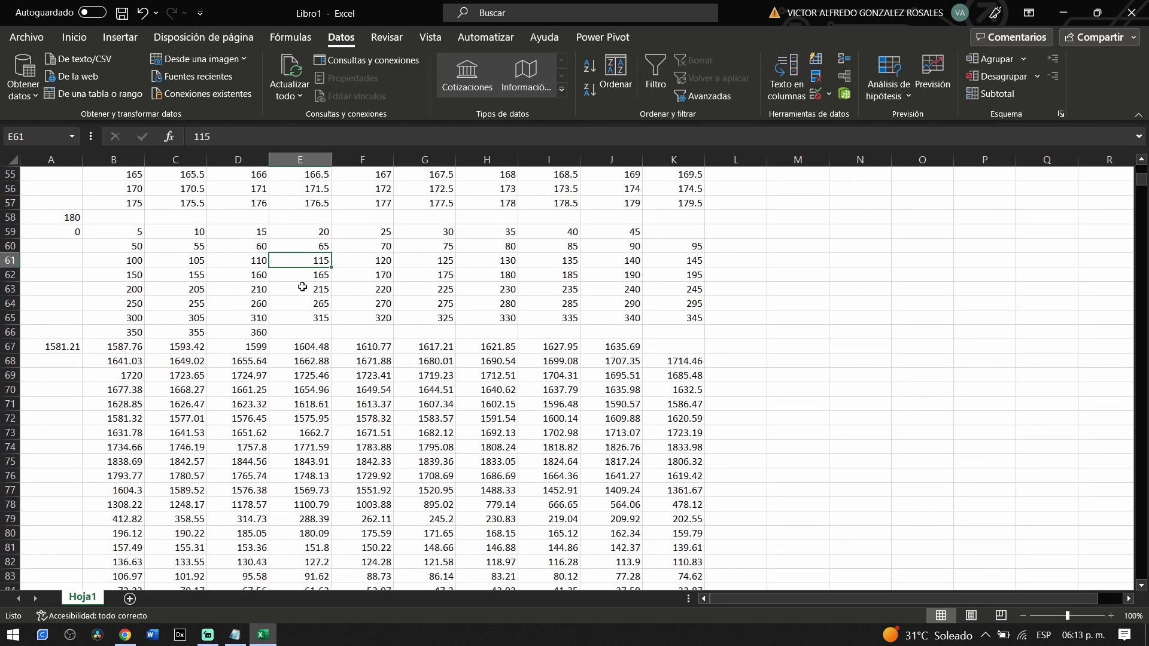
Step: Examine the first block of intensity values, from row 67 to row 103, against the angle rows above it
left_click(327, 416)
scroll(150, 356, "down", 2)
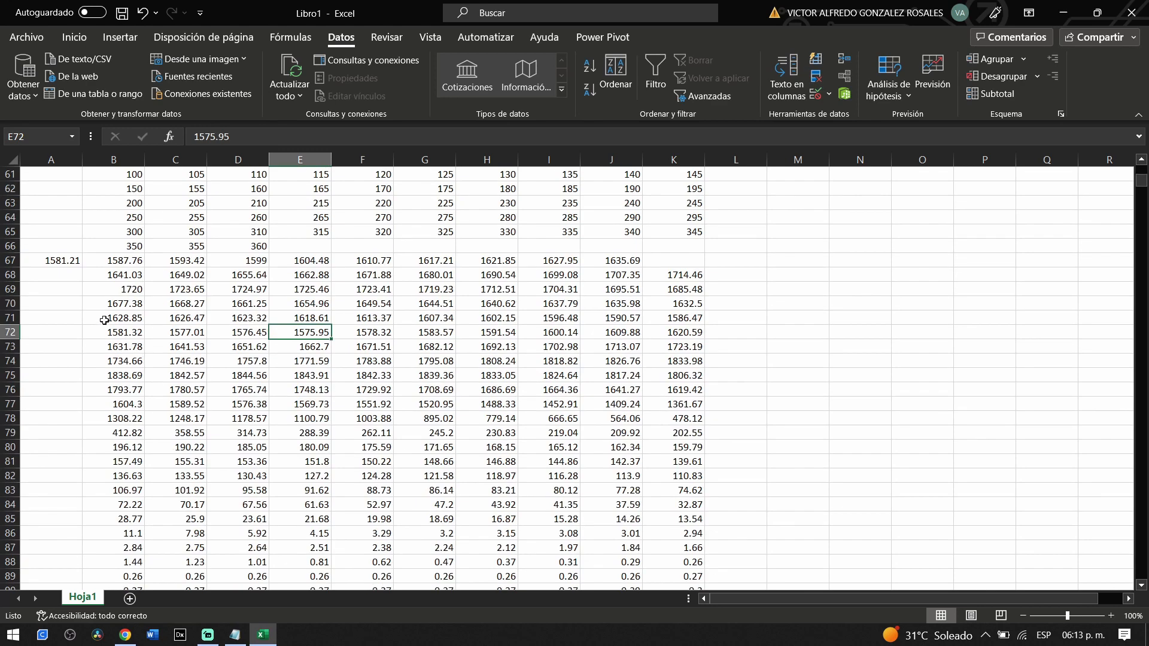
left_click(131, 258)
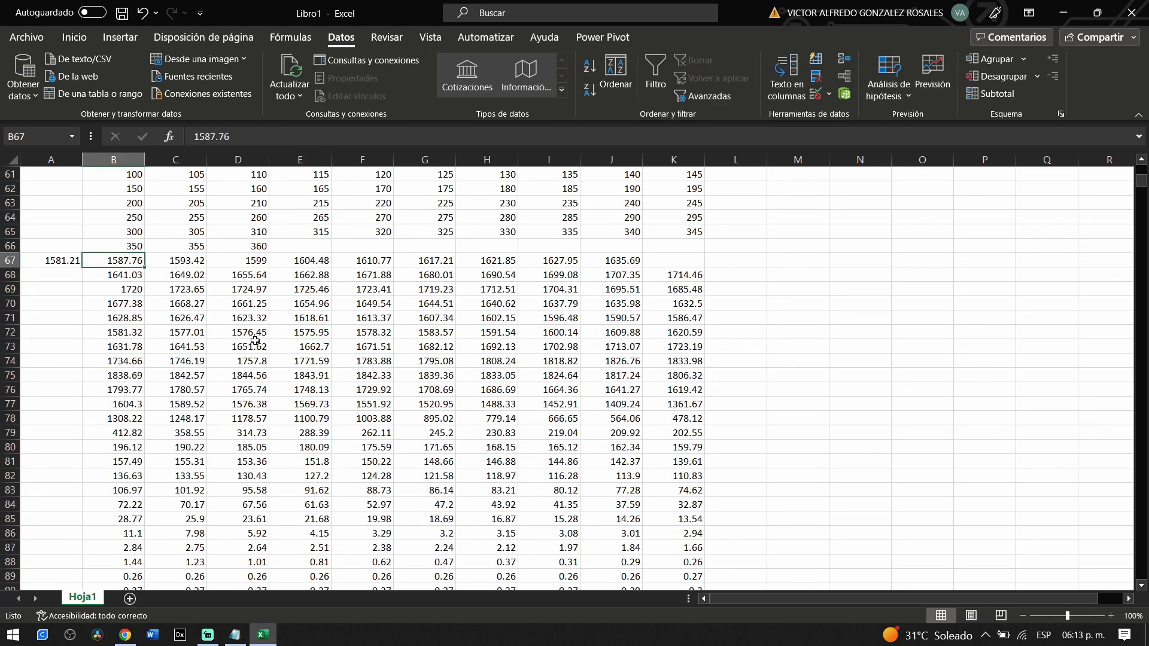
scroll(255, 341, "down", 1)
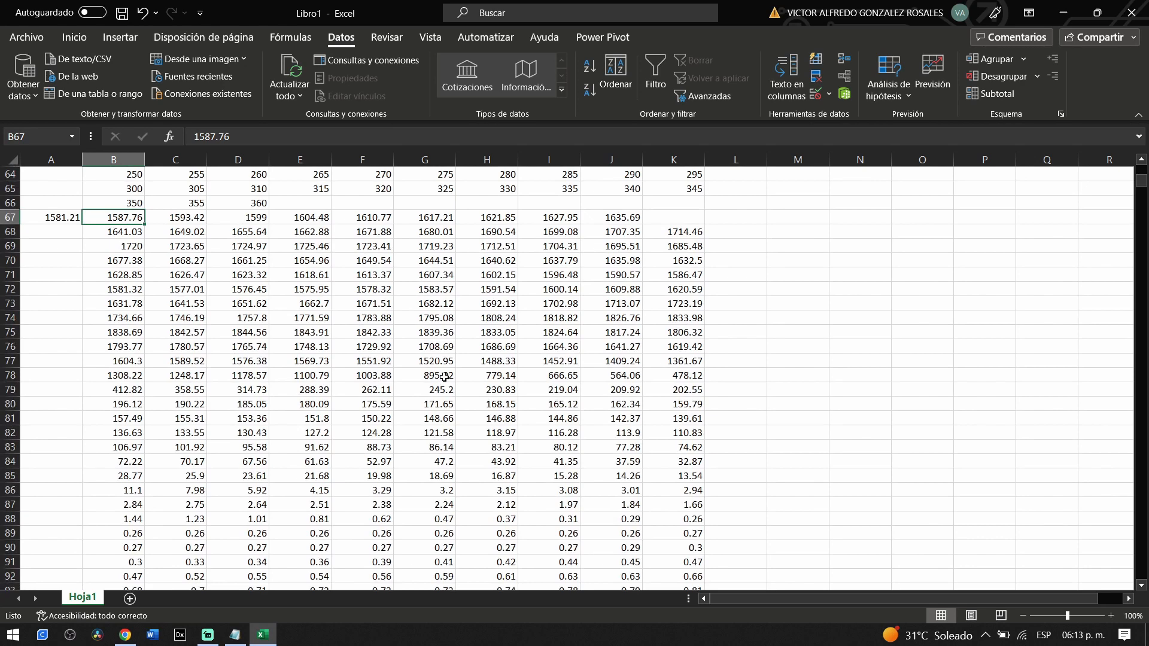
scroll(547, 376, "down", 6)
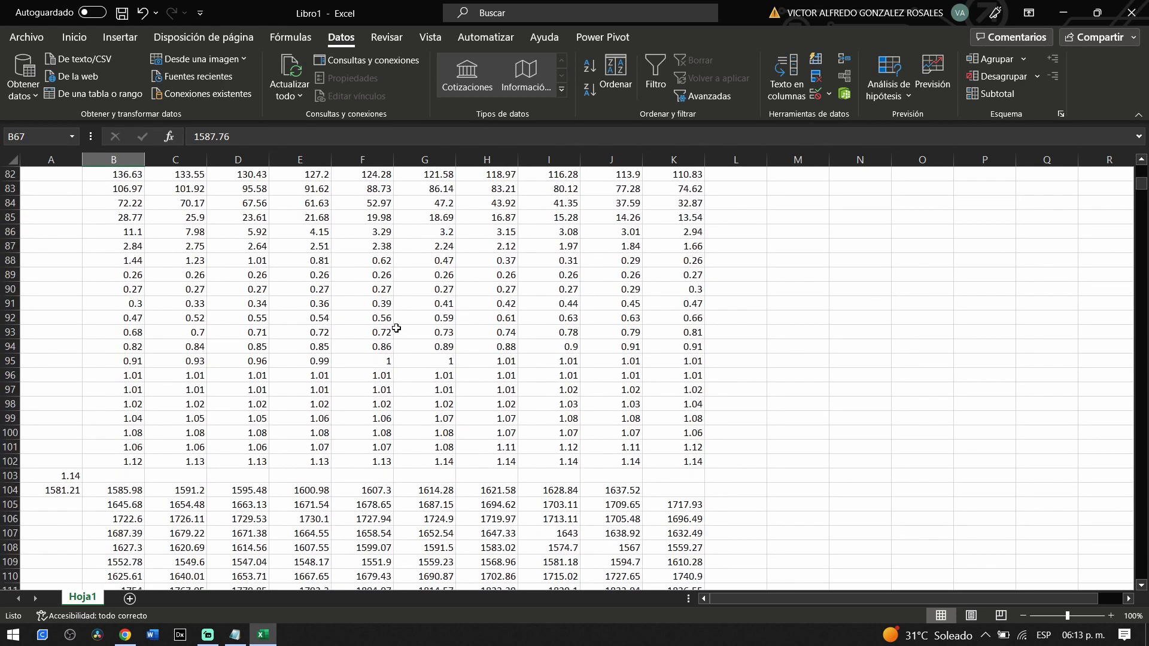
scroll(419, 362, "up", 20)
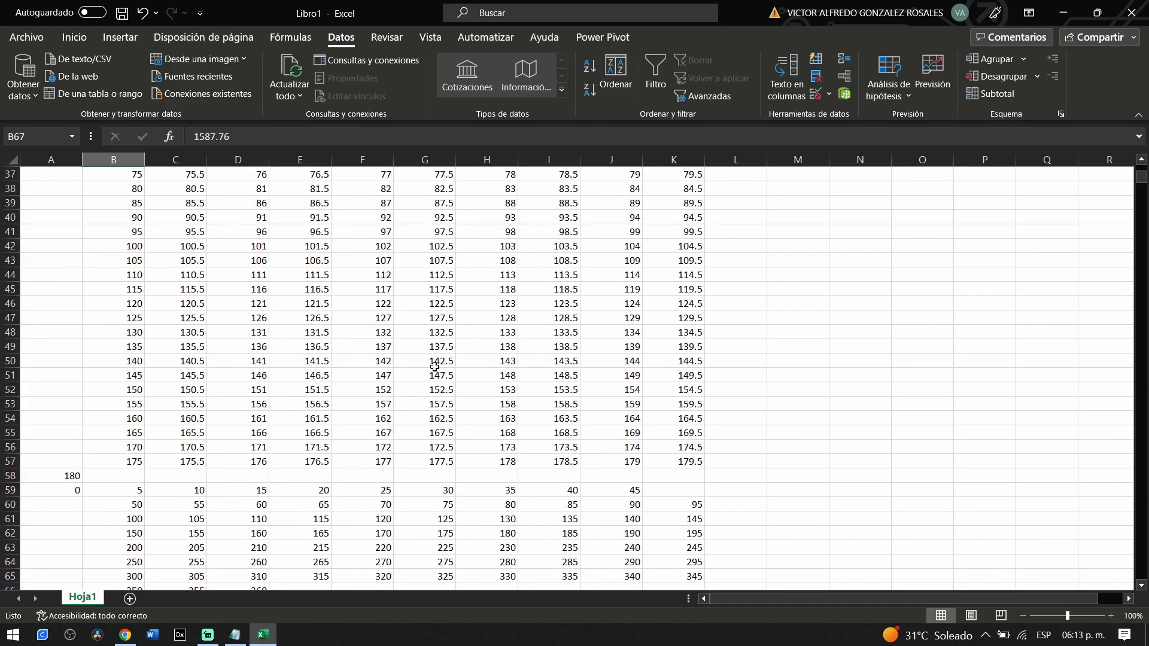
scroll(434, 367, "down", 6)
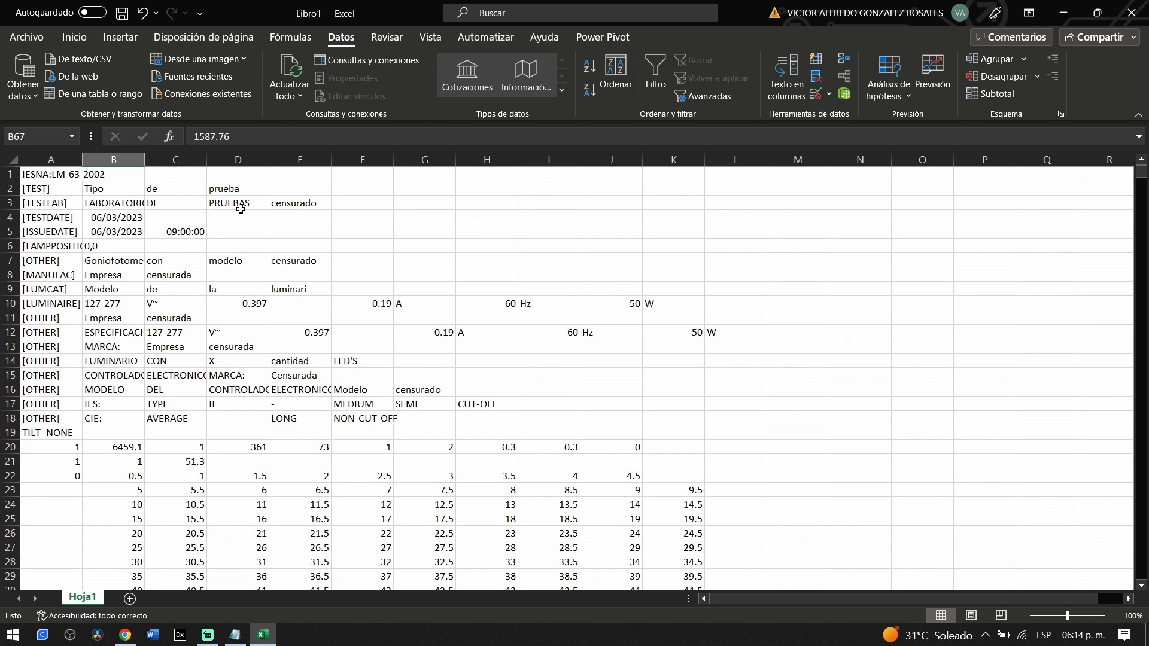
Step: Try clearing the test laboratory text in B3:E3 and the test type text in row 2
left_click(241, 209)
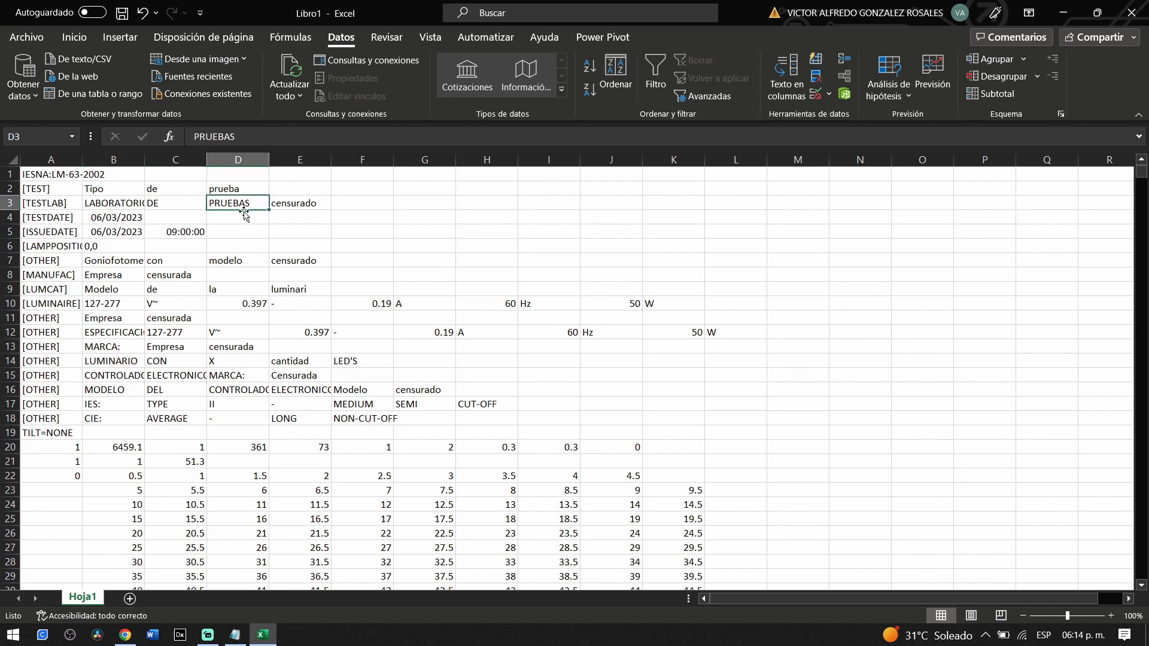
left_click(100, 203)
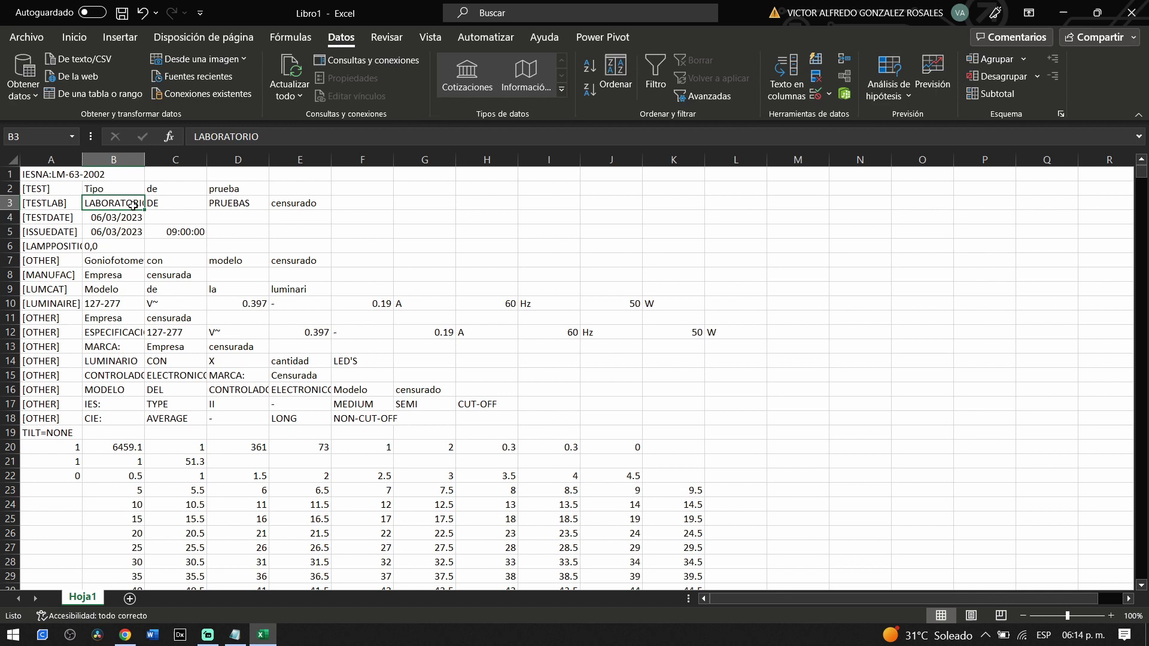
key("shift+Right")
key("shift+Right")
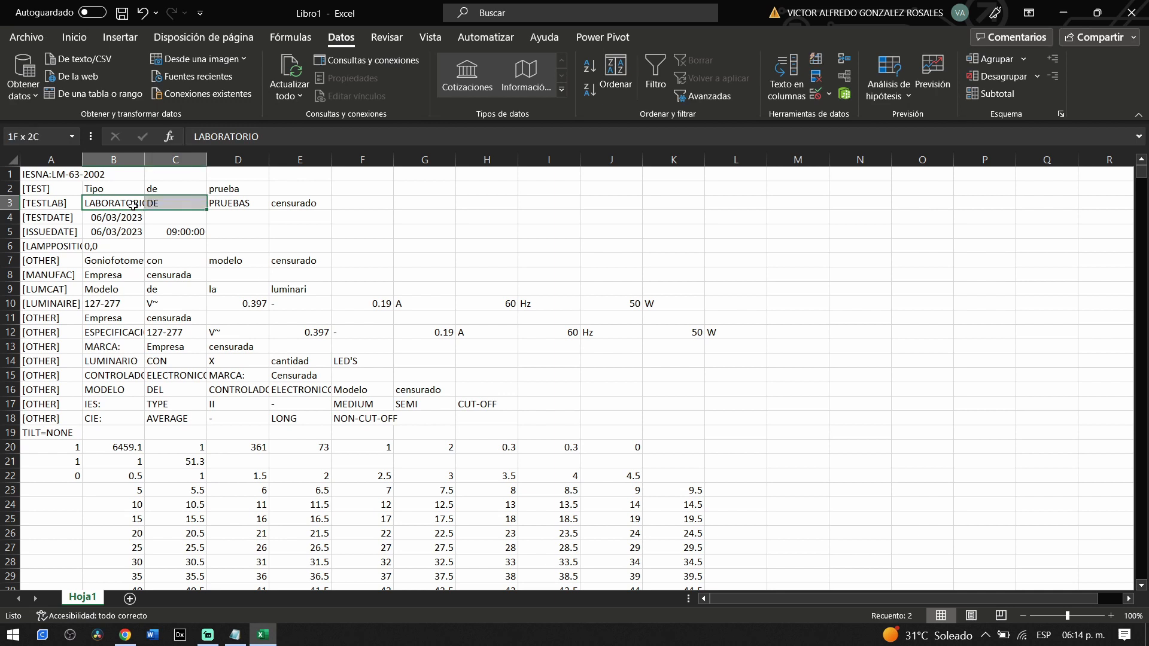
key("shift+Right")
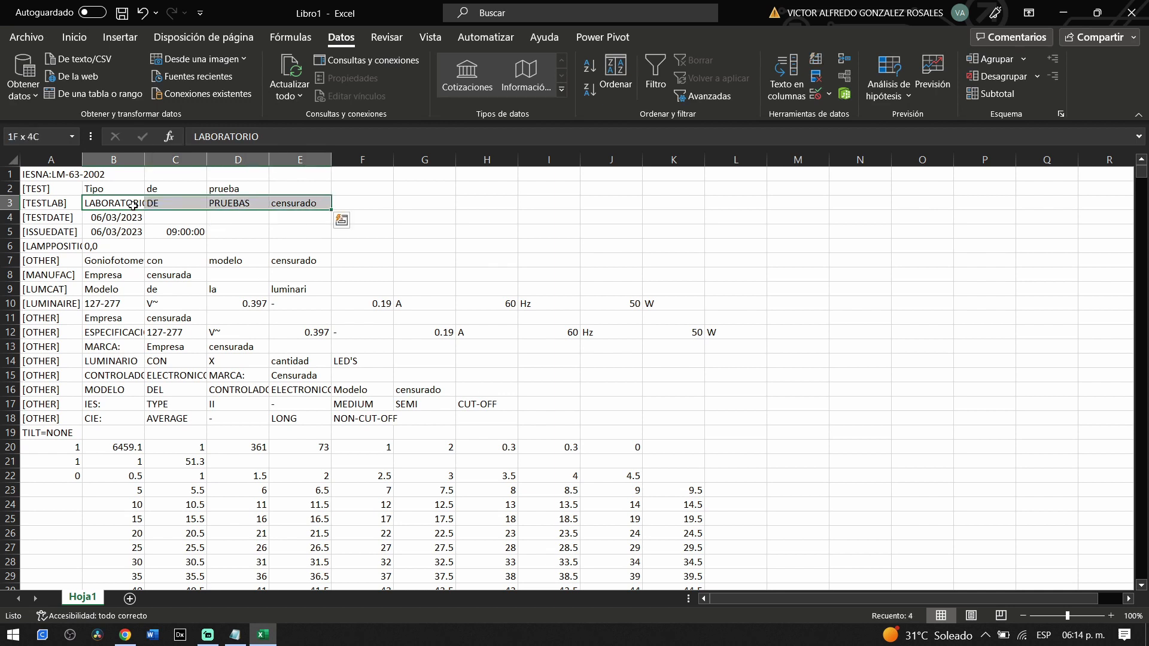
key("Delete")
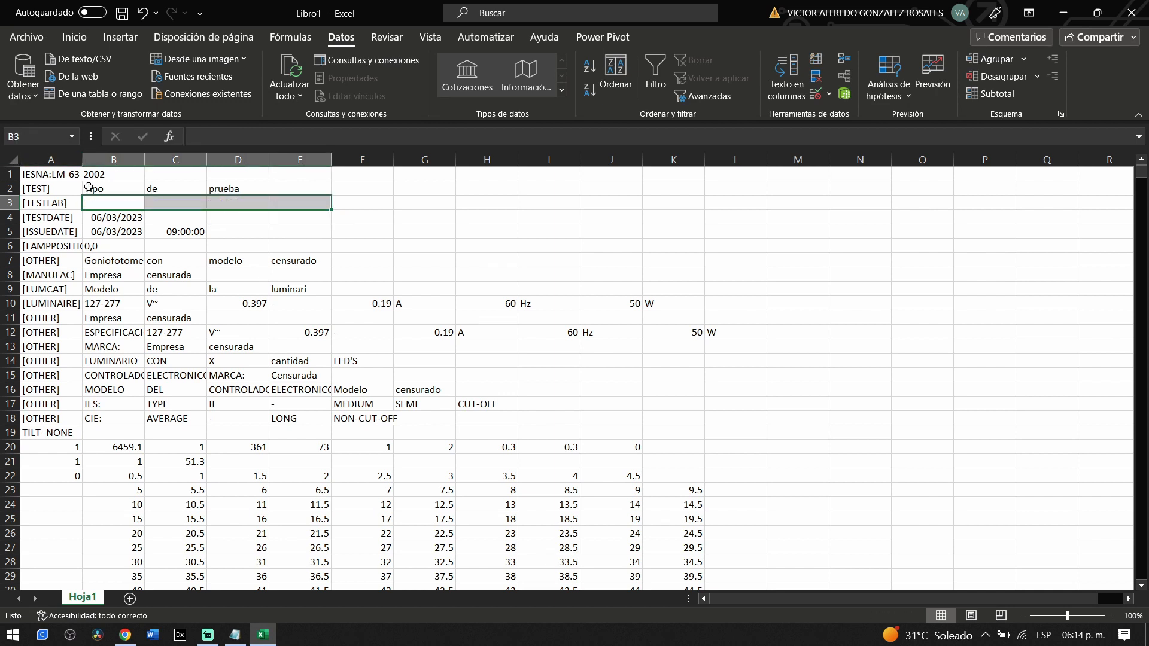
left_click_drag(88, 188, 266, 198)
left_click(273, 198)
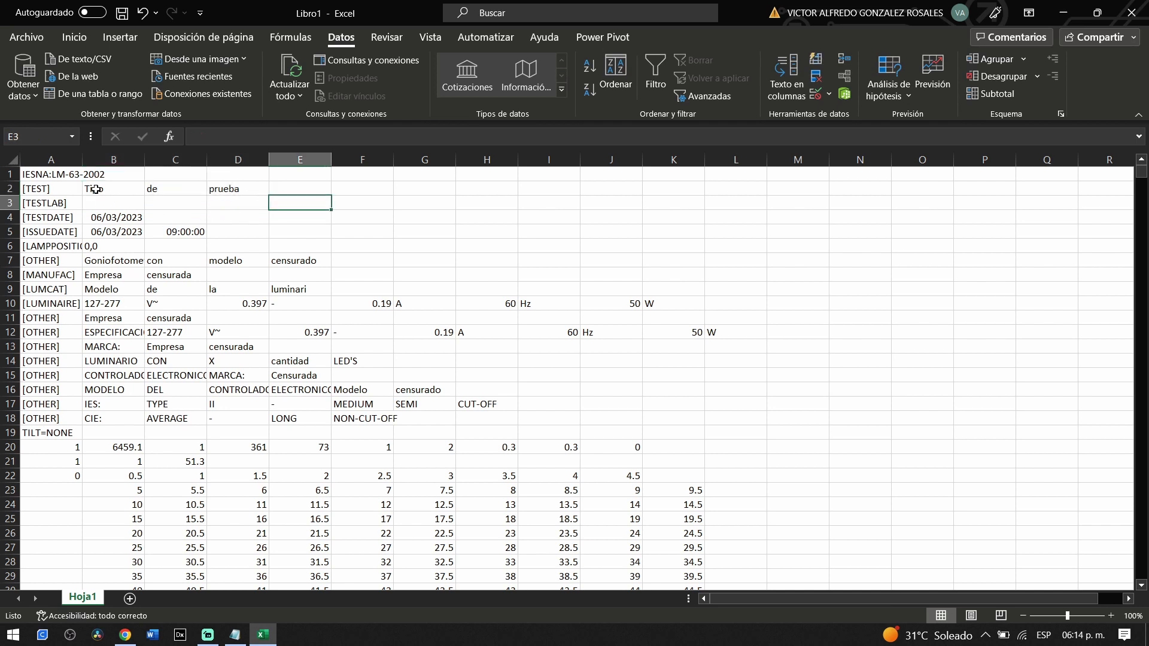
left_click_drag(96, 189, 287, 188)
key("Delete")
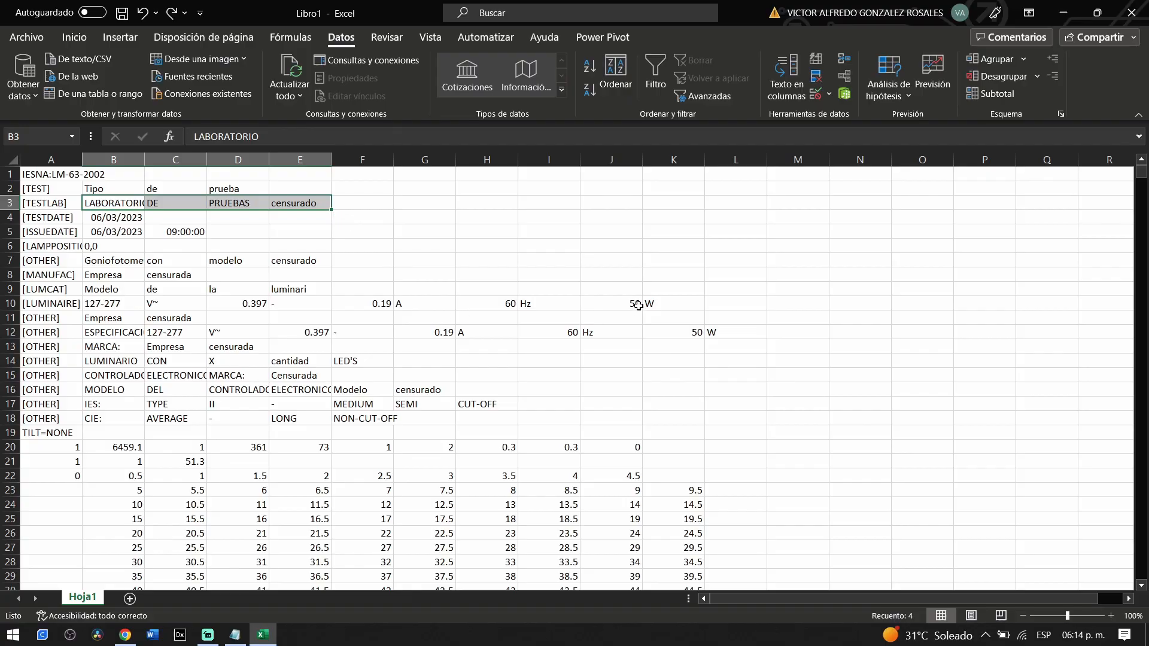
Step: Multiply the luminaire wattage in J10 by five with the formula =50*5
left_click(638, 306)
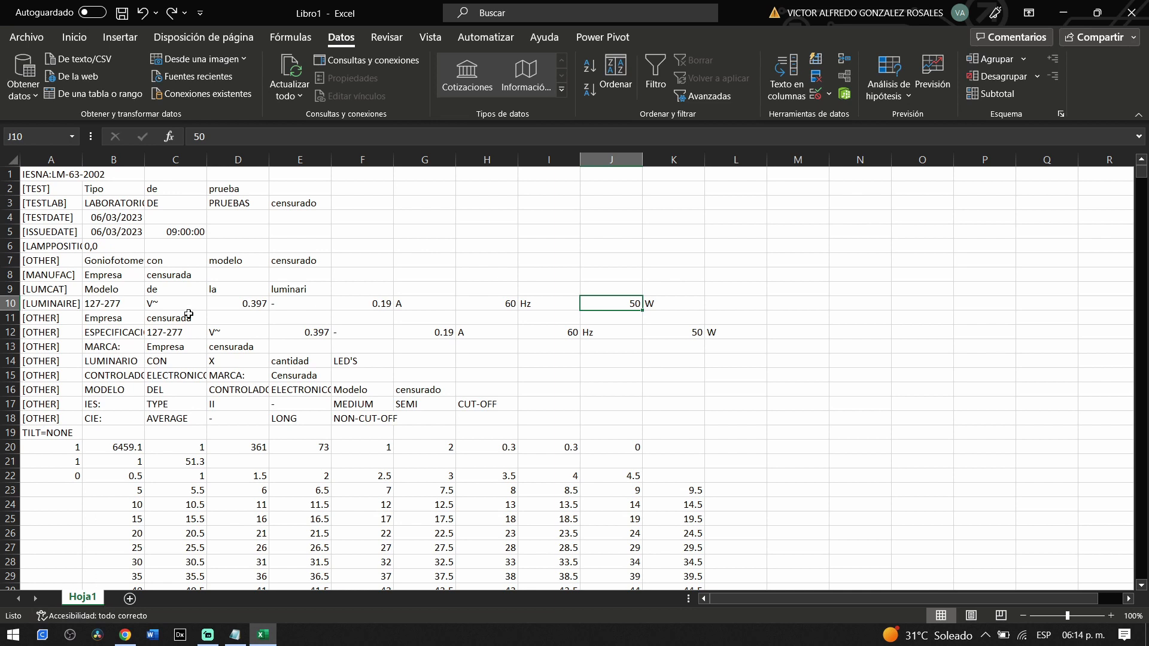
left_click(196, 134)
type("2")
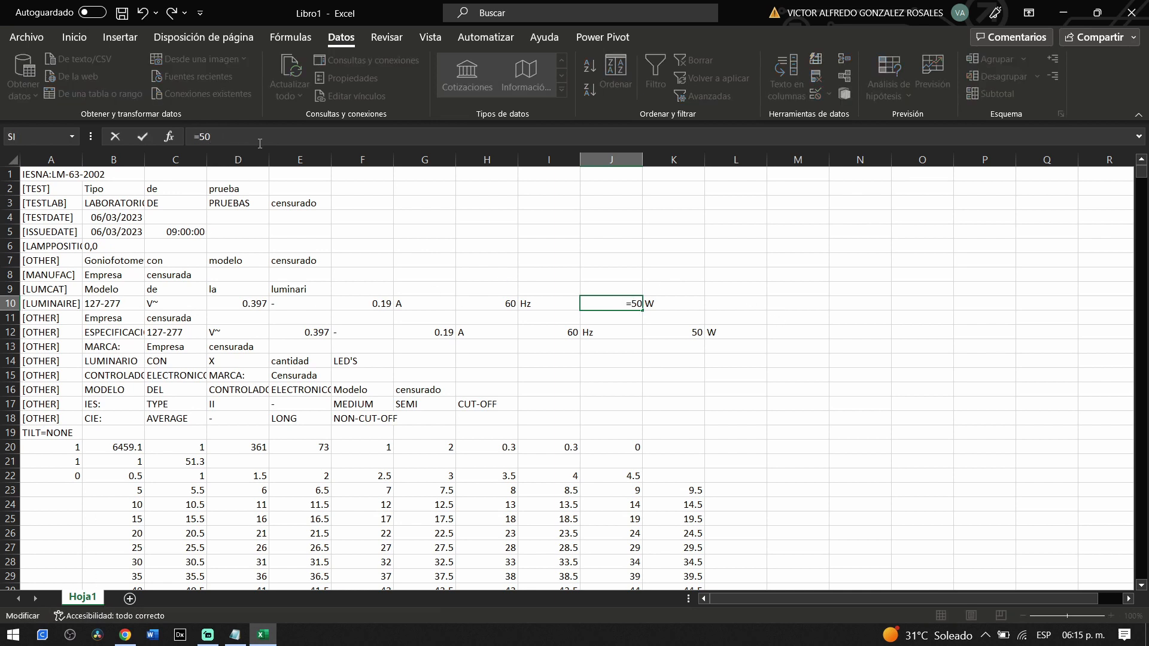
key("Return")
key("Up")
key("Left")
key("Left")
left_click(196, 133)
Step: Multiply the luminaire's two current values by five, using =0.397*5 in D10 and =0.19*5 in F10
left_click(244, 306)
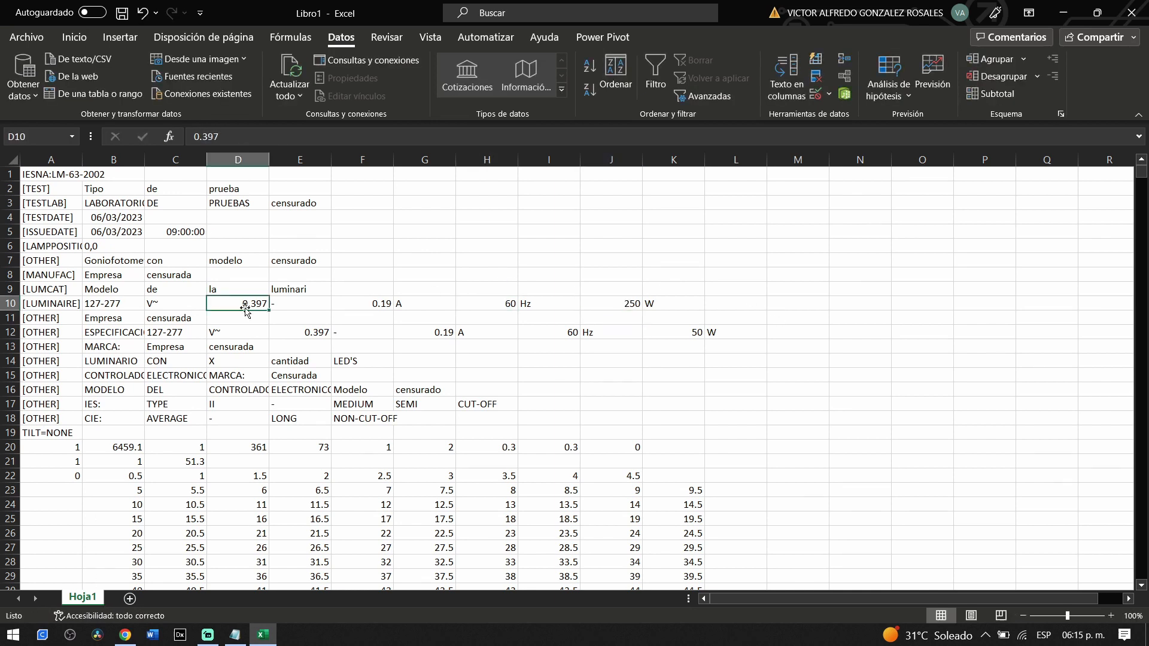
left_click(196, 136)
type("=5*")
left_click(371, 310)
left_click(194, 137)
type("=0.19")
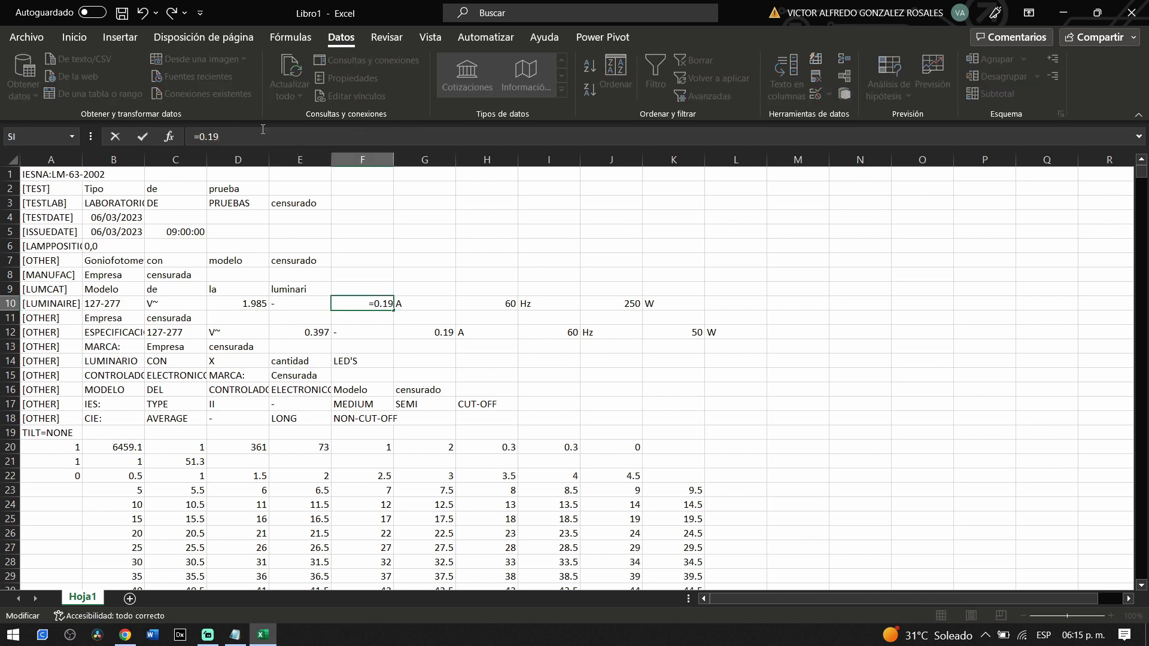
type("*5")
key("Return")
Step: Copy the scaled currents and wattage from D10, F10 and J10 to the specifications row cells E12, G12 and K12
left_click(240, 304)
left_click(301, 332)
key("ctrl+v")
left_click(362, 299)
key("ctrl+c")
left_click(425, 332)
key("ctrl+v")
left_click(611, 304)
key("ctrl+c")
left_click(674, 332)
key("ctrl+v")
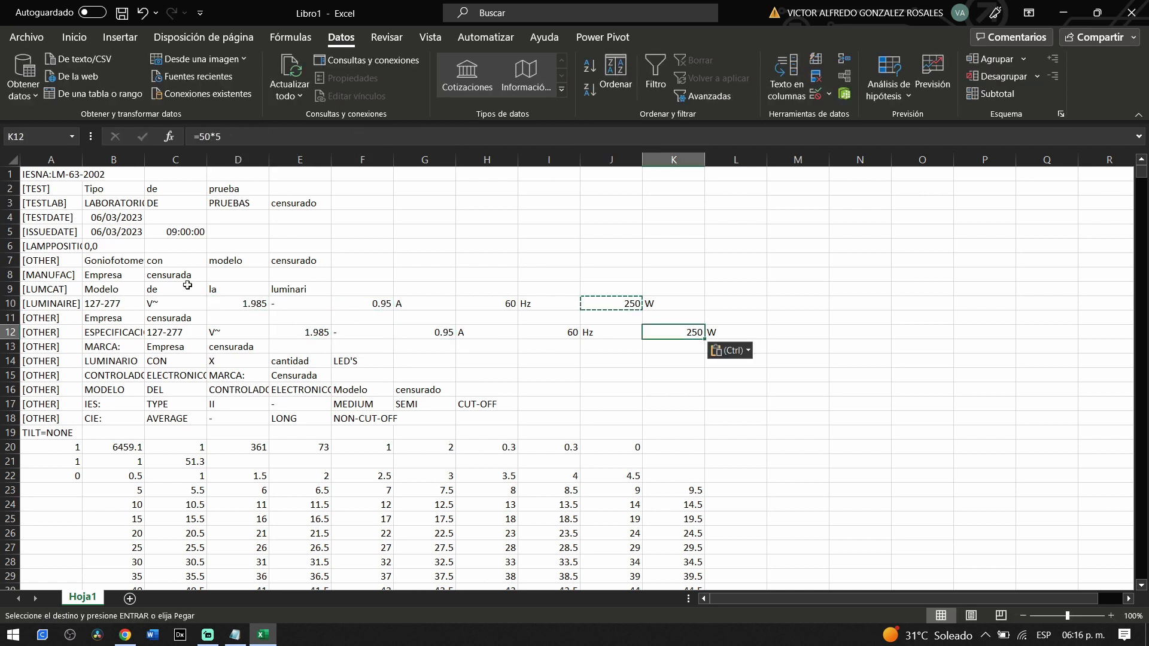
Step: Examine the numeric rows from row 20 to the candela values starting in row 67
scroll(281, 385, "down", 2)
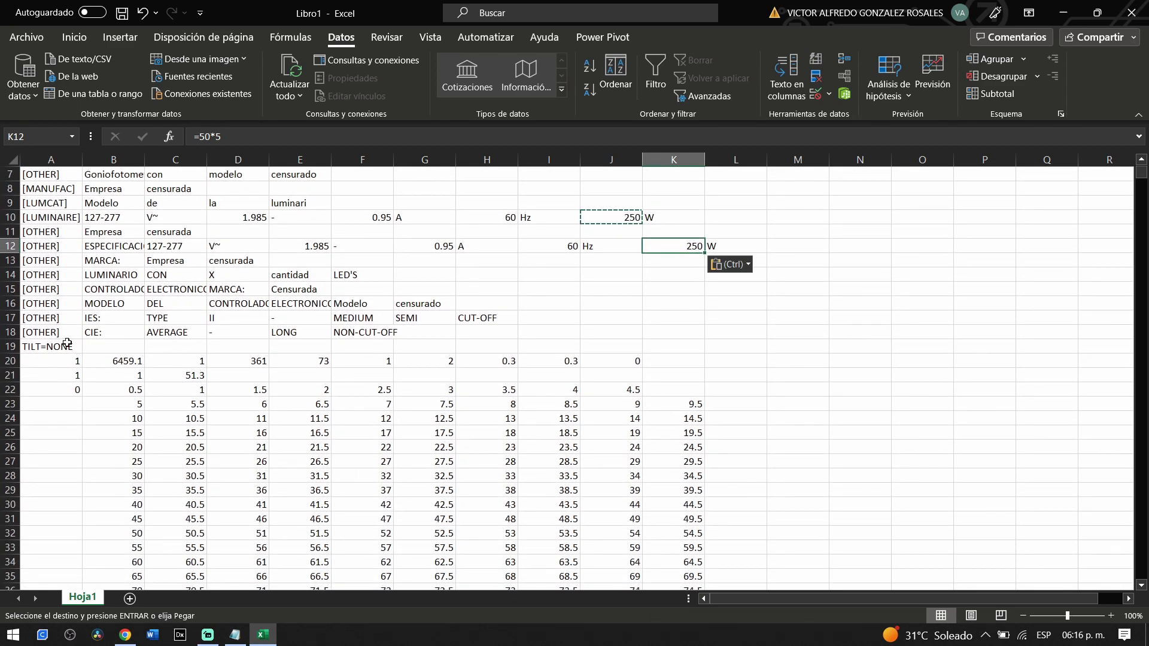
left_click(47, 362)
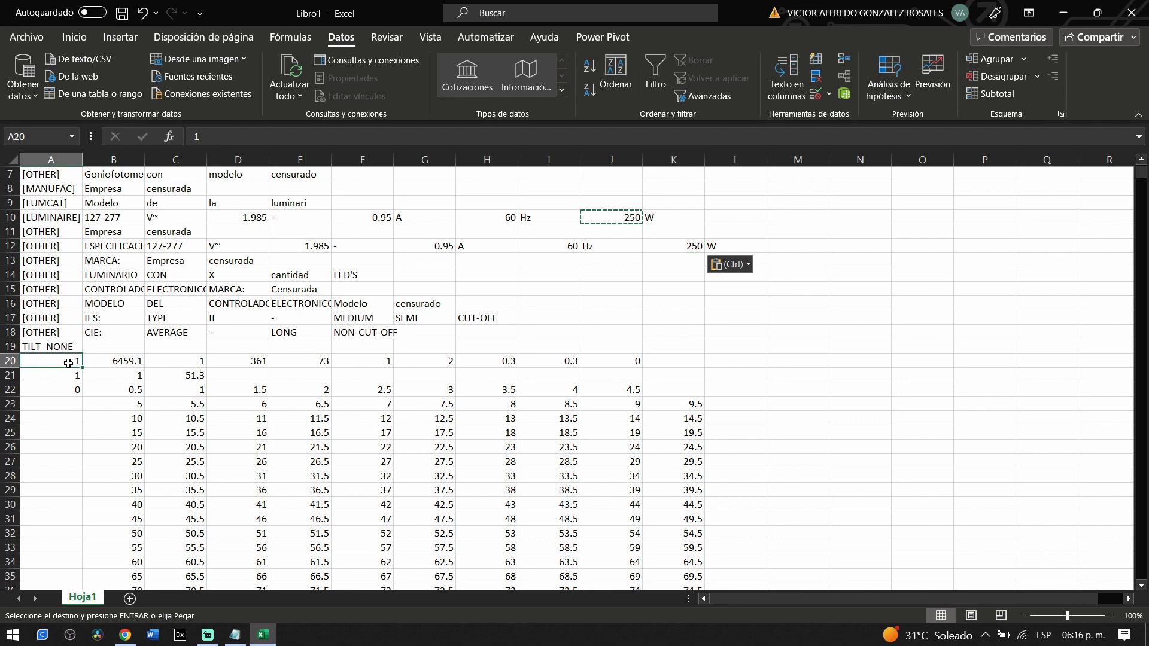
scroll(221, 386, "down", 14)
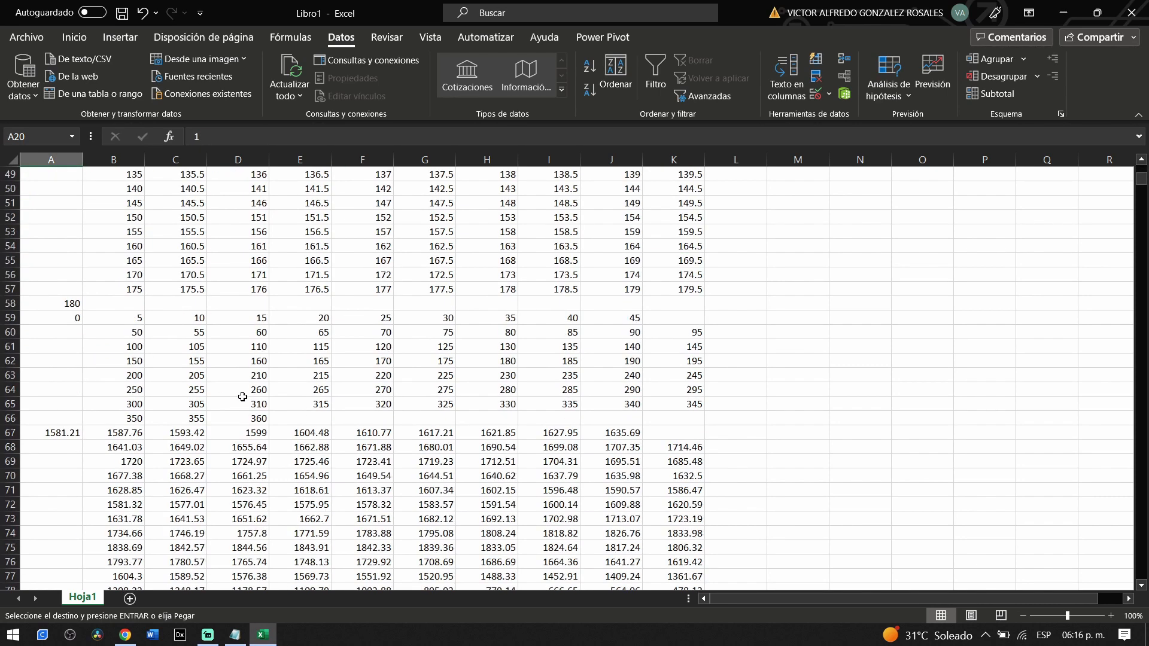
scroll(267, 297, "up", 16)
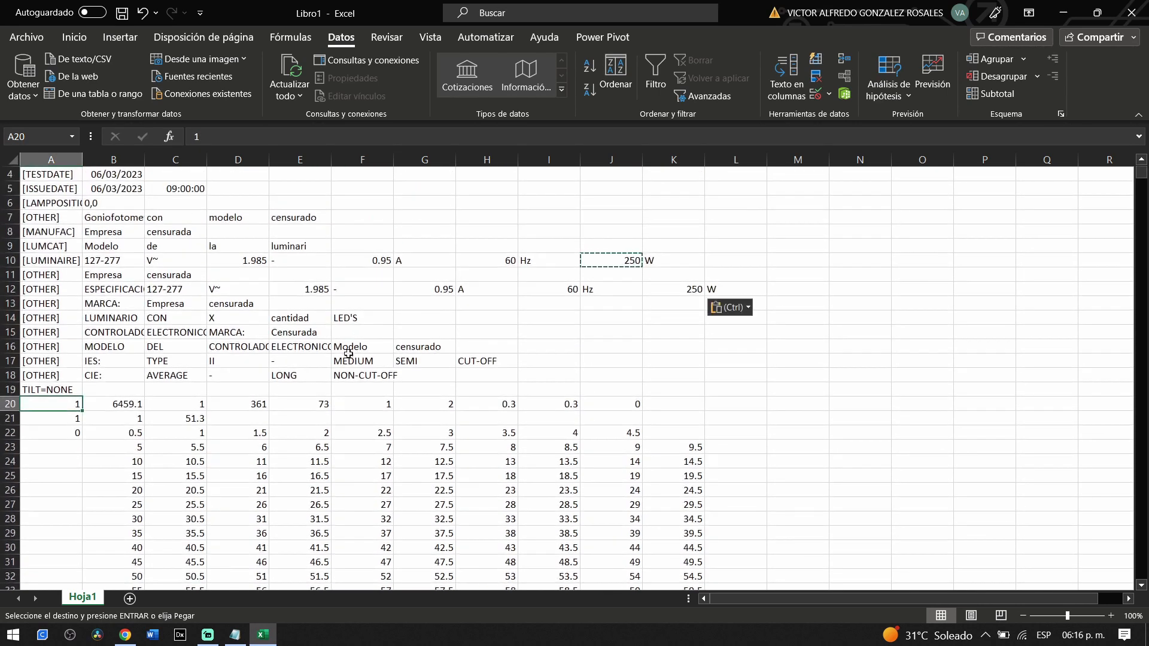
scroll(358, 346, "down", 8)
scroll(360, 328, "down", 7)
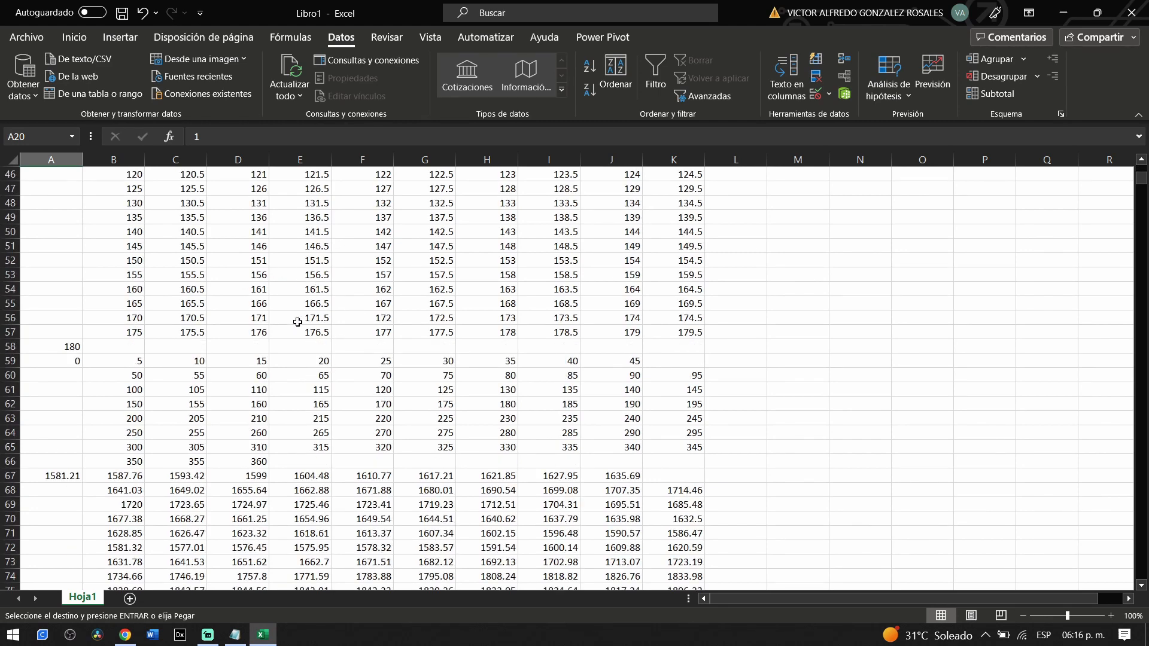
left_click(211, 373)
scroll(212, 373, "down", 6)
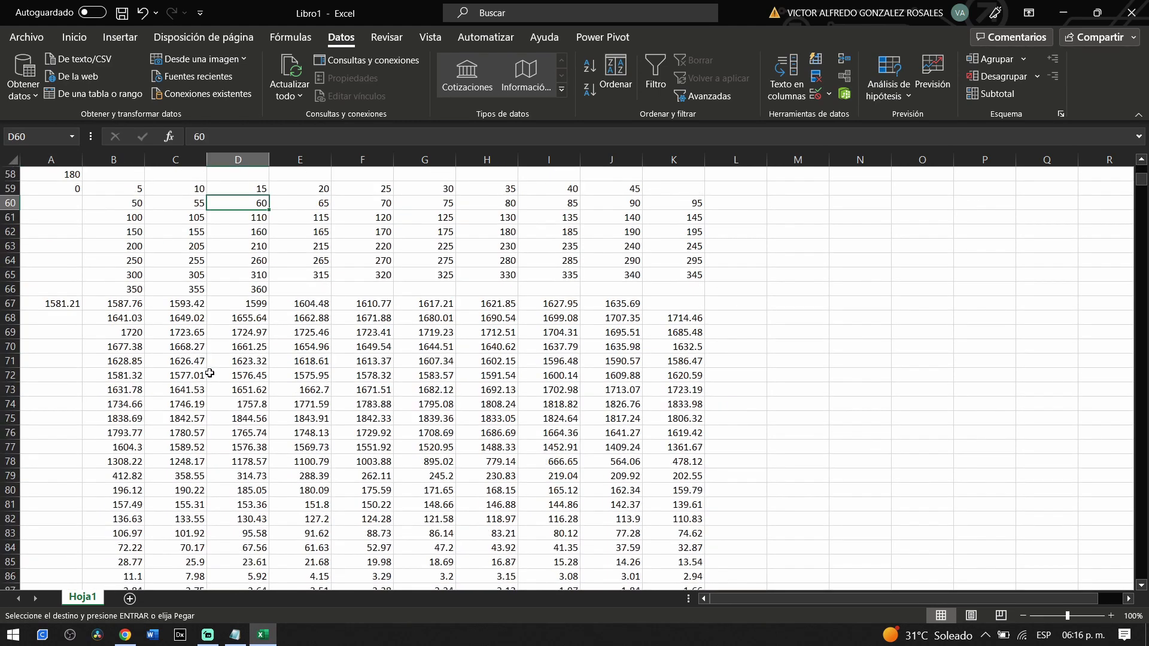
scroll(113, 369, "up", 3)
Step: Try multiplying the first candela value directly in A67 with the formula =1581.21*5
left_click(43, 341)
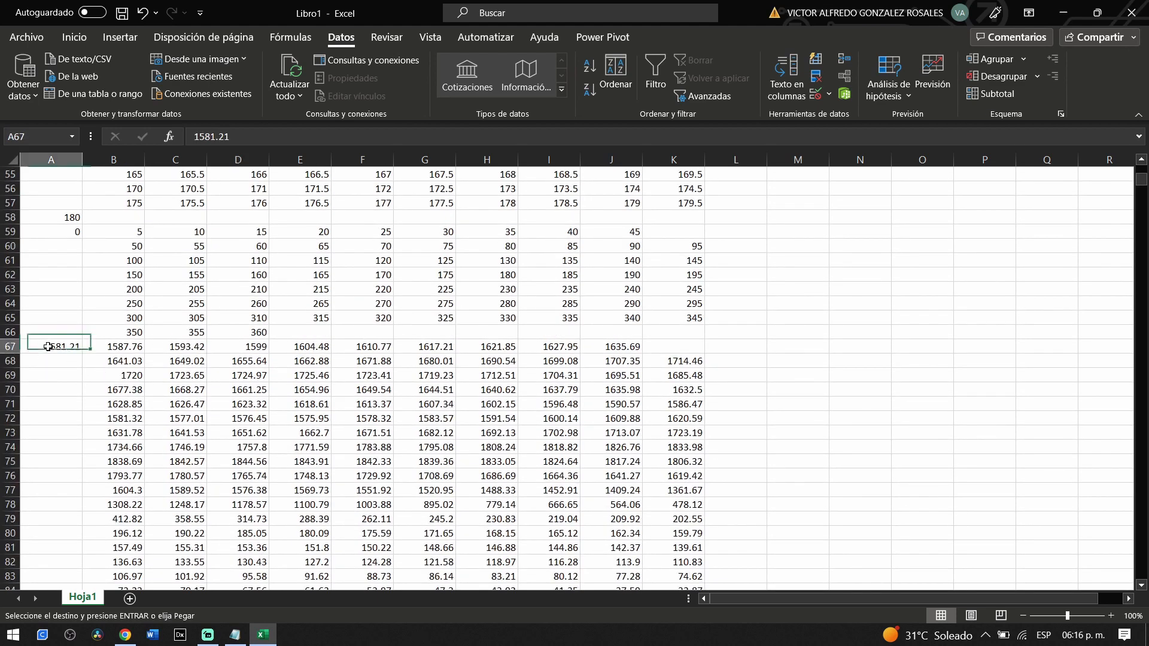
left_click(194, 138)
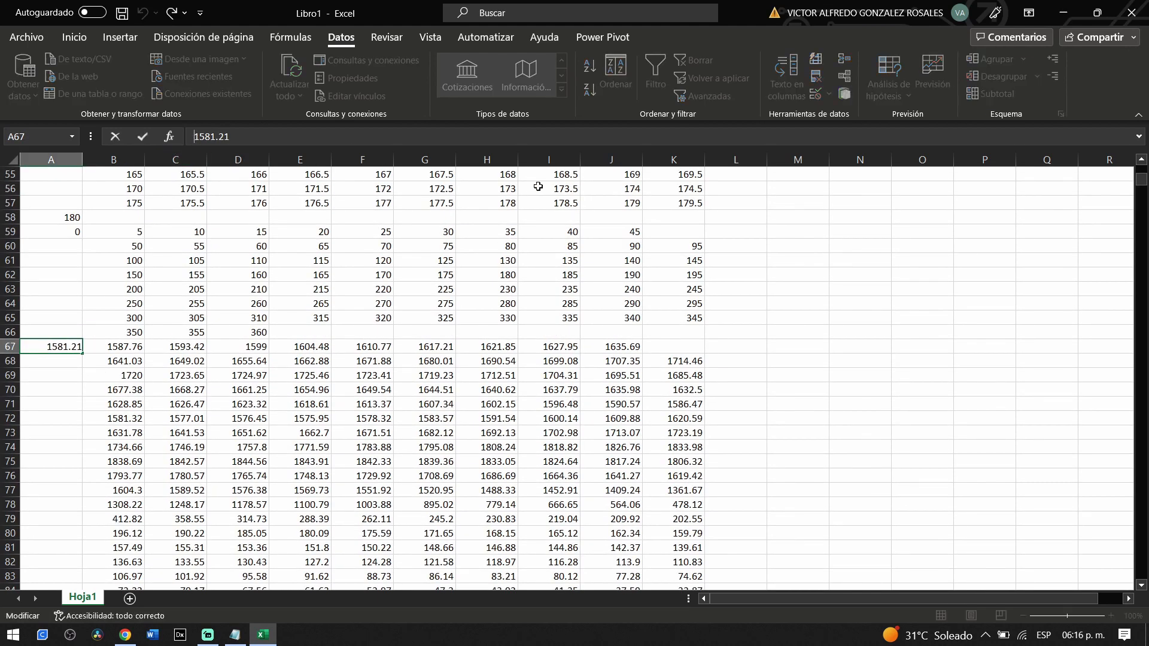
type("=")
left_click(487, 133)
type("*5")
key("Return")
Step: Try filling the multiplication from A67 and B67 across row 67, and undo the fills
left_click(72, 345)
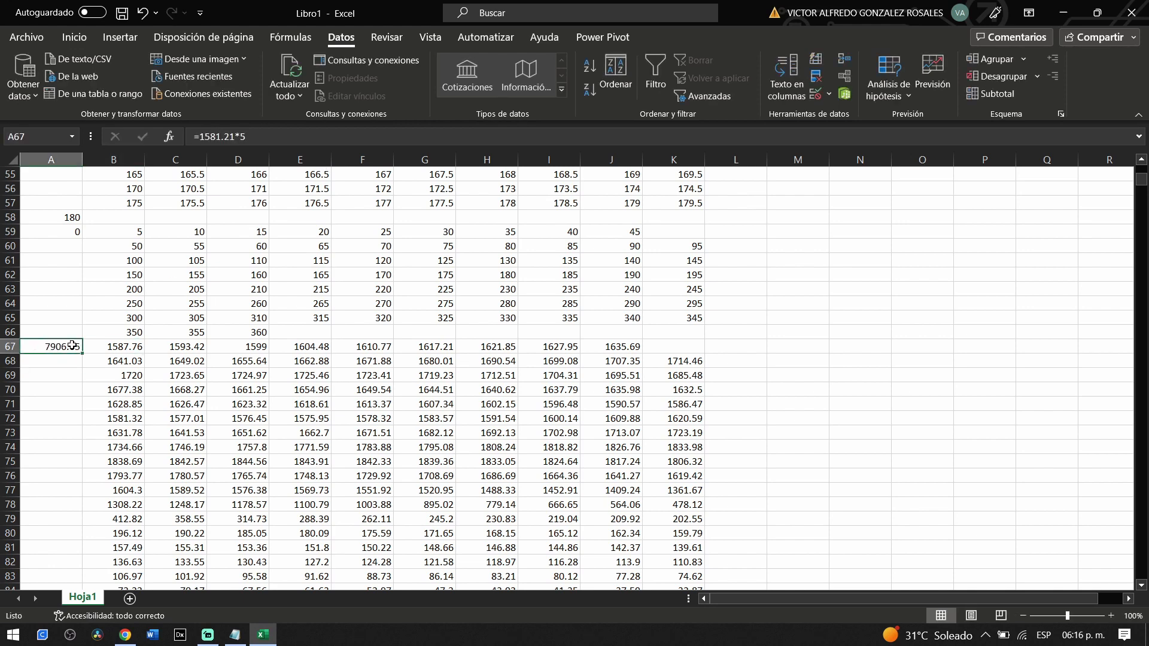
left_click_drag(83, 354, 634, 352)
left_click(128, 345)
left_click_drag(145, 353, 688, 353)
key("ctrl+z")
left_click(304, 347)
left_click(486, 346)
key("ctrl+z")
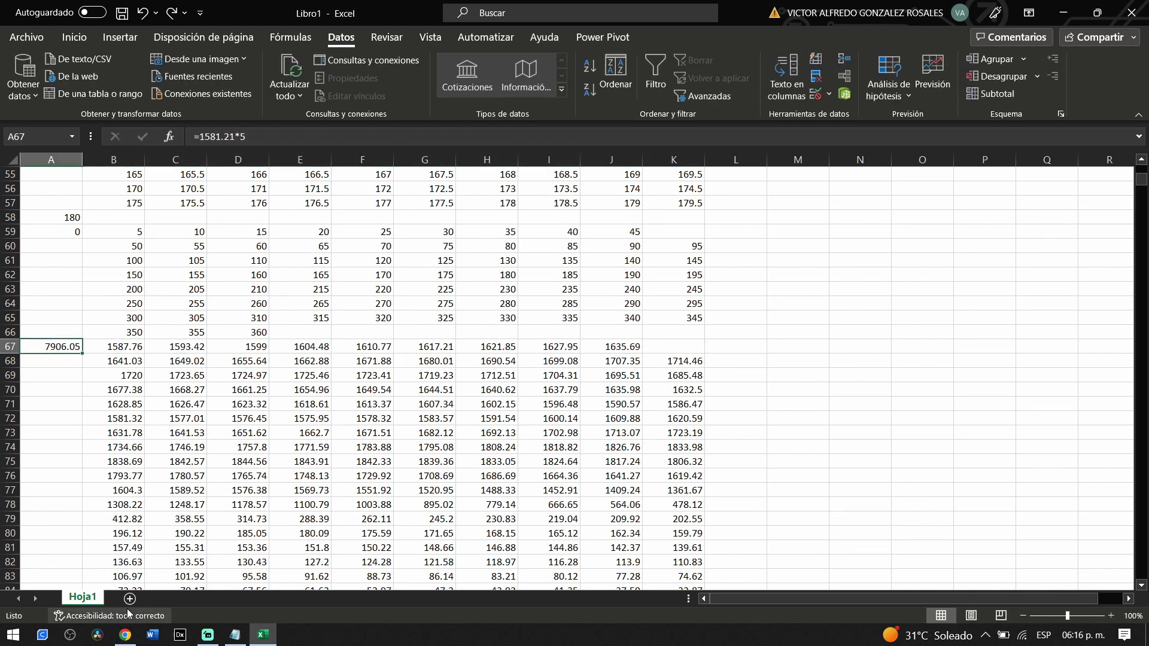
Step: Add a second worksheet to the workbook and return to the candela data in Hoja1
left_click(129, 599)
left_click(82, 598)
left_click(674, 174)
left_click(125, 597)
left_click(83, 597)
left_click(52, 289)
scroll(174, 354, "down", 14)
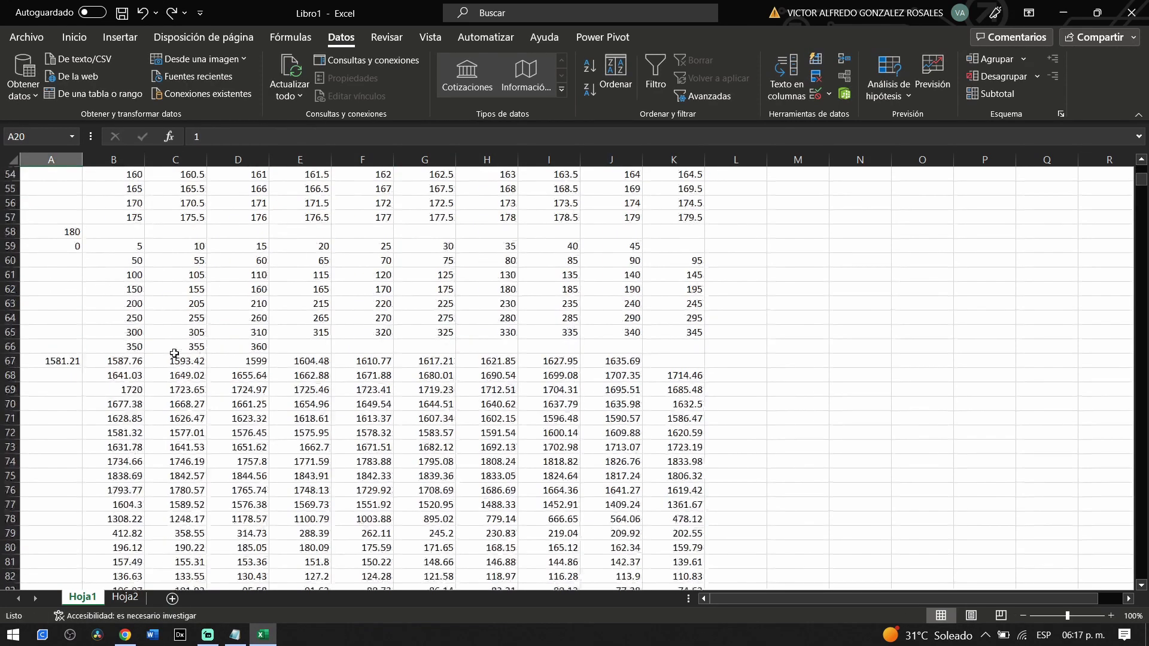
Step: Enter the formula =(Hoja1!A67)*5 in cell A67 of Hoja2
left_click(52, 361)
left_click(126, 597)
scroll(62, 318, "down", 13)
left_click(53, 562)
type("=")
left_click(82, 597)
left_click(51, 290)
left_click(263, 137)
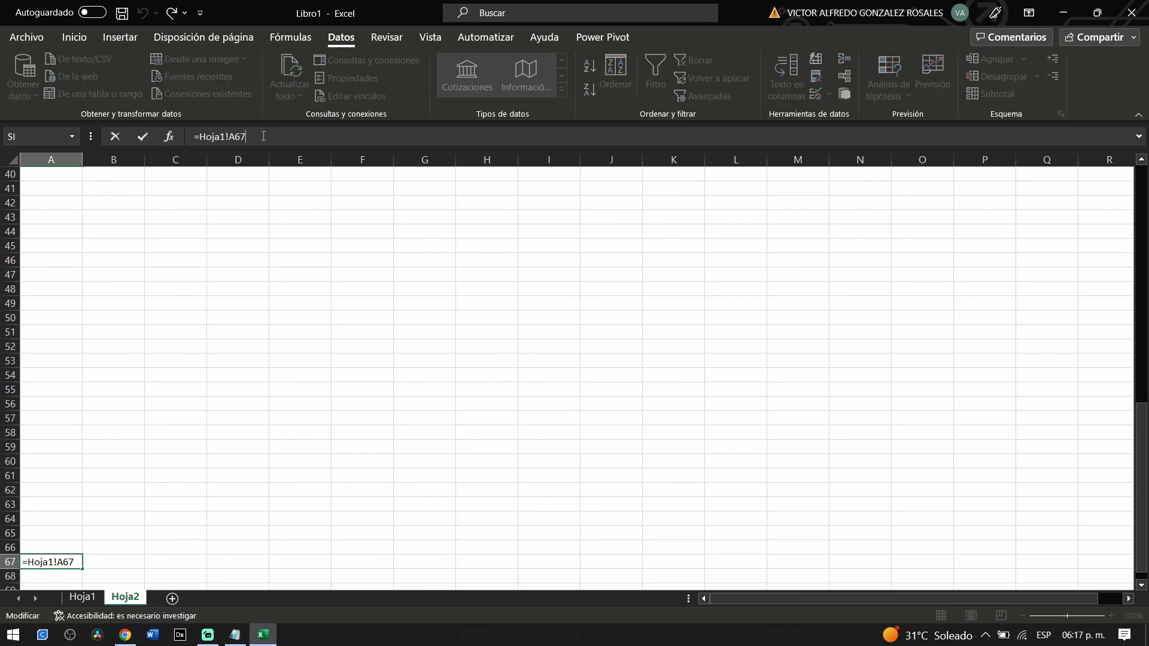
type("(")
left_click(263, 136)
type("*5")
key("Return")
Step: Fill the A67 formula in Hoja2 across to column M and down to row 4132
left_click(53, 562)
scroll(60, 554, "down", 6)
left_click_drag(82, 309, 831, 565)
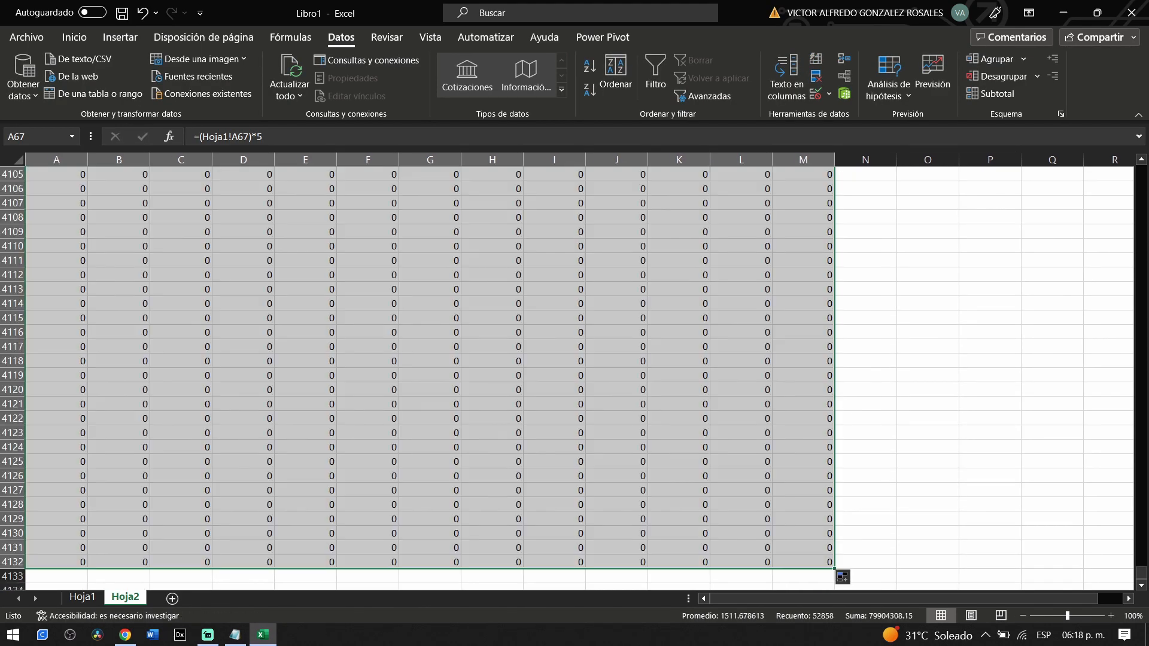
left_click(799, 563)
Step: Clear the surplus zero formulas in Hoja2 beside and below the scaled candela data
left_click_drag(1142, 563, 1142, 434)
left_click_drag(1142, 515, 1142, 352)
left_click_drag(126, 291, 851, 291)
key("Delete")
left_click_drag(1141, 442, 1141, 444)
left_click_drag(1141, 173, 1142, 479)
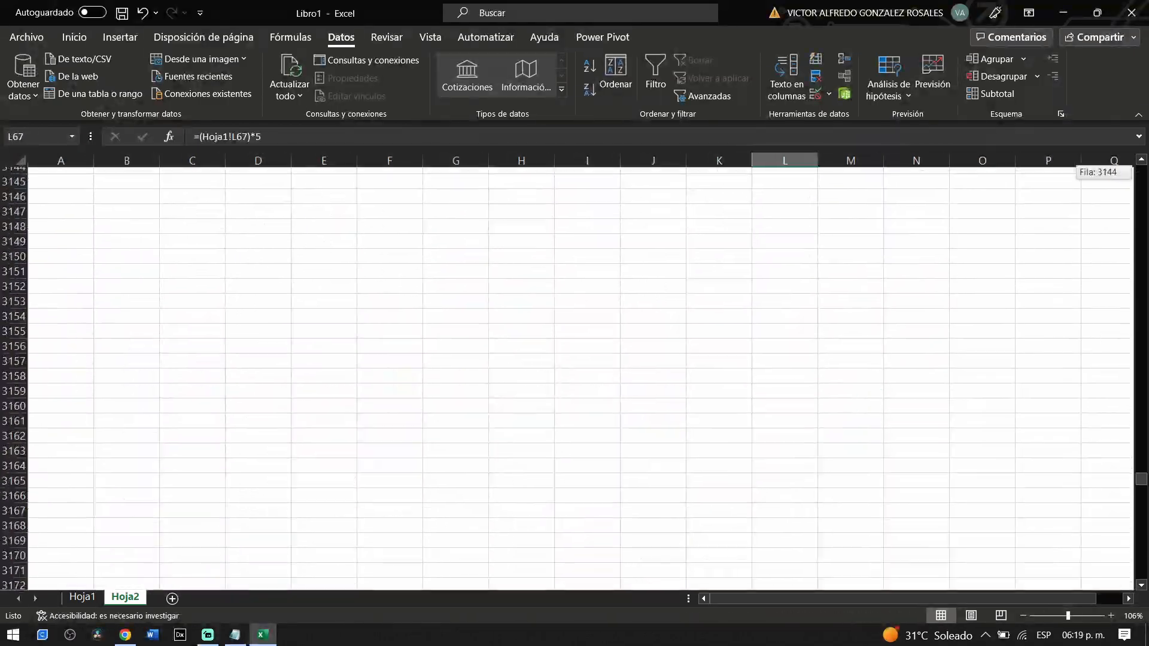
key("Delete")
Step: Clear the filler zeros in column A and the 5.7 rows of the candela blocks down to row 400
scroll(56, 497, "down", 10)
scroll(56, 496, "down", 20)
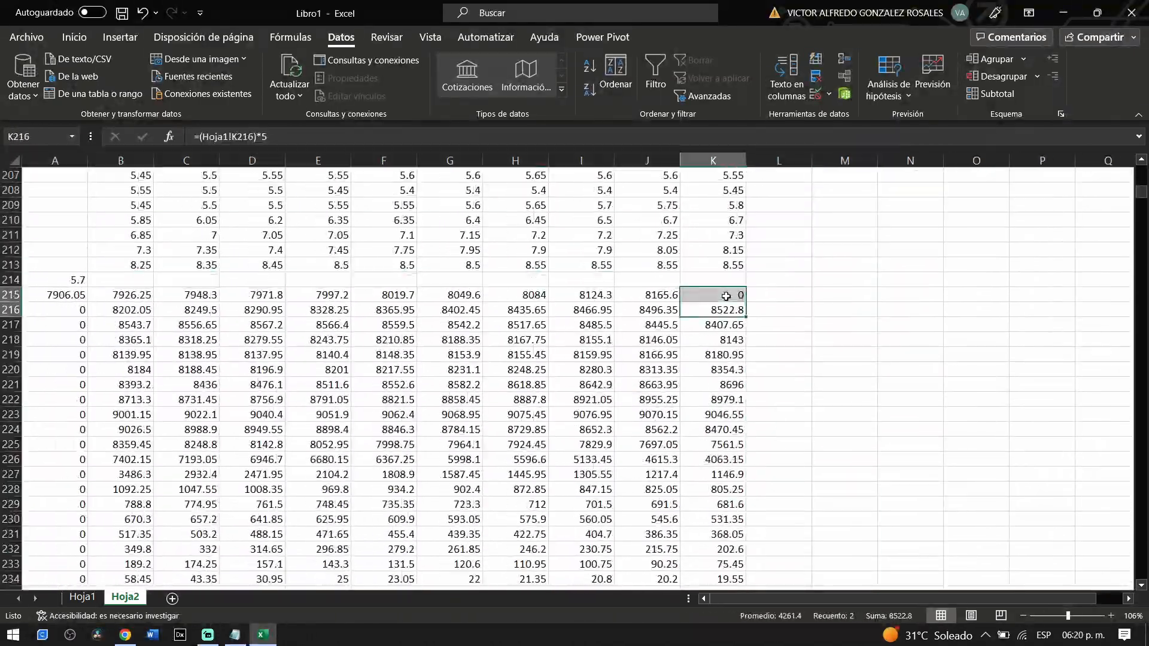
left_click_drag(54, 310, 51, 579)
key("Delete")
left_click_drag(54, 310, 60, 572)
key("Delete")
left_click_drag(126, 549, 718, 549)
key("Delete")
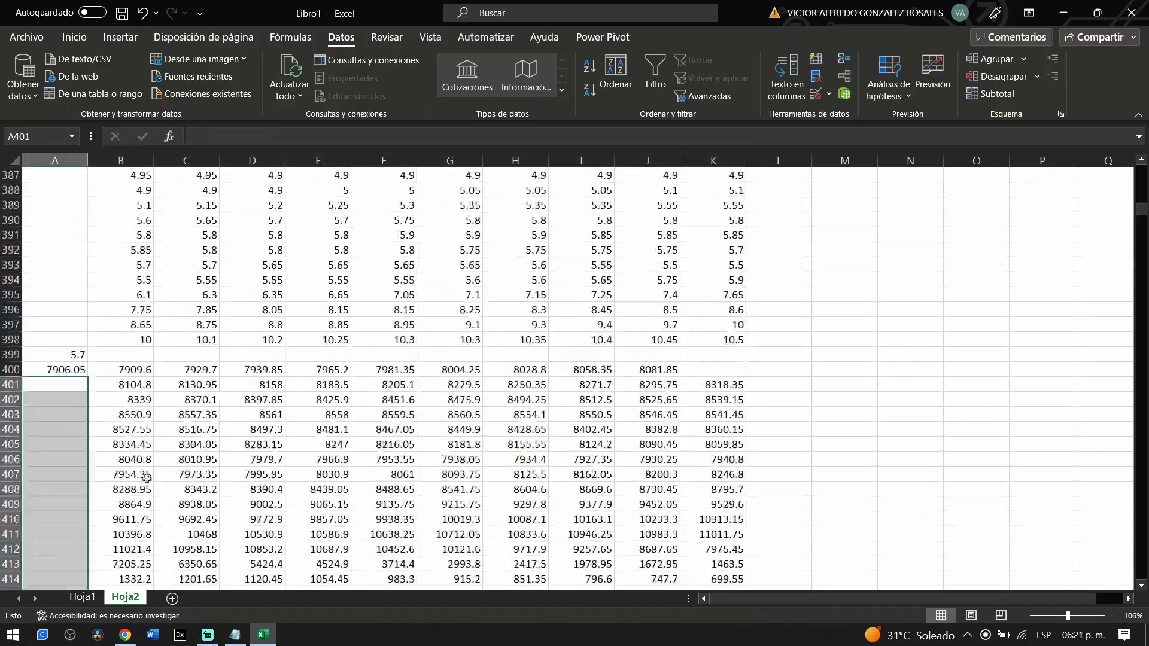
Step: Clear the filler zeros in column A and the 5.7 rows from row 401 to row 659
left_click(52, 386)
scroll(53, 386, "down", 20)
scroll(53, 385, "down", 8)
left_click_drag(126, 505, 718, 511)
key("Delete")
left_click_drag(127, 326, 712, 327)
Step: Clear the filler zeros in A660:A694 and in the following candela blocks through B917:K917
left_click_drag(54, 356, 64, 290)
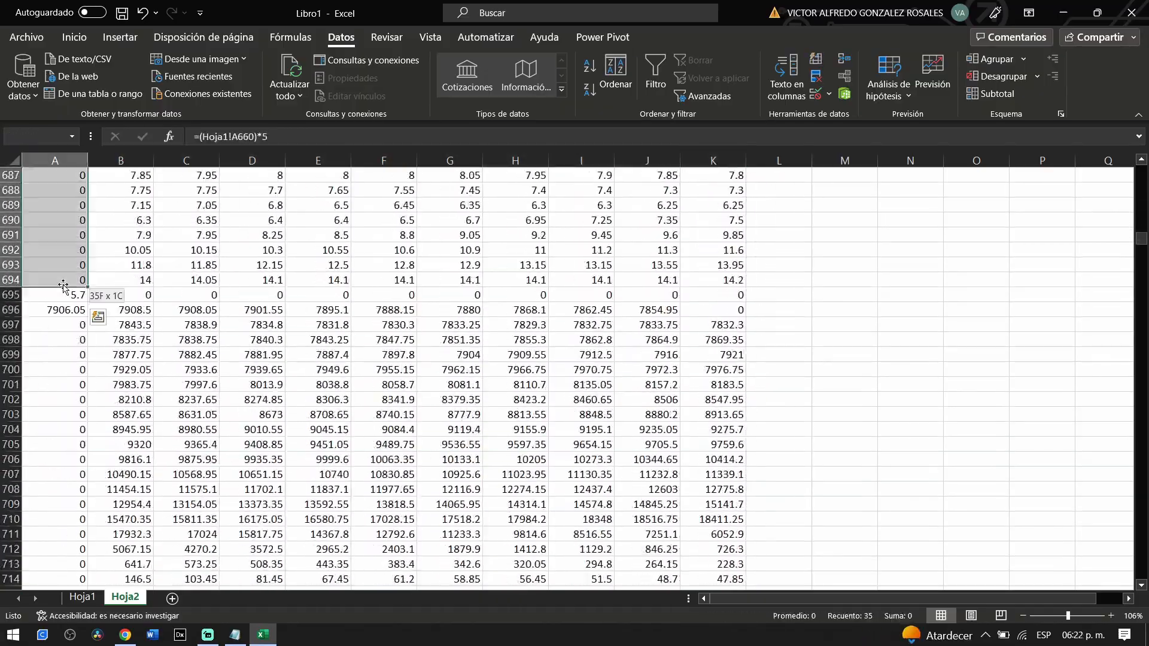
left_click_drag(126, 370, 731, 371)
key("Delete")
key("Delete")
left_click_drag(54, 400, 66, 256)
key("Delete")
left_click_drag(126, 413, 744, 415)
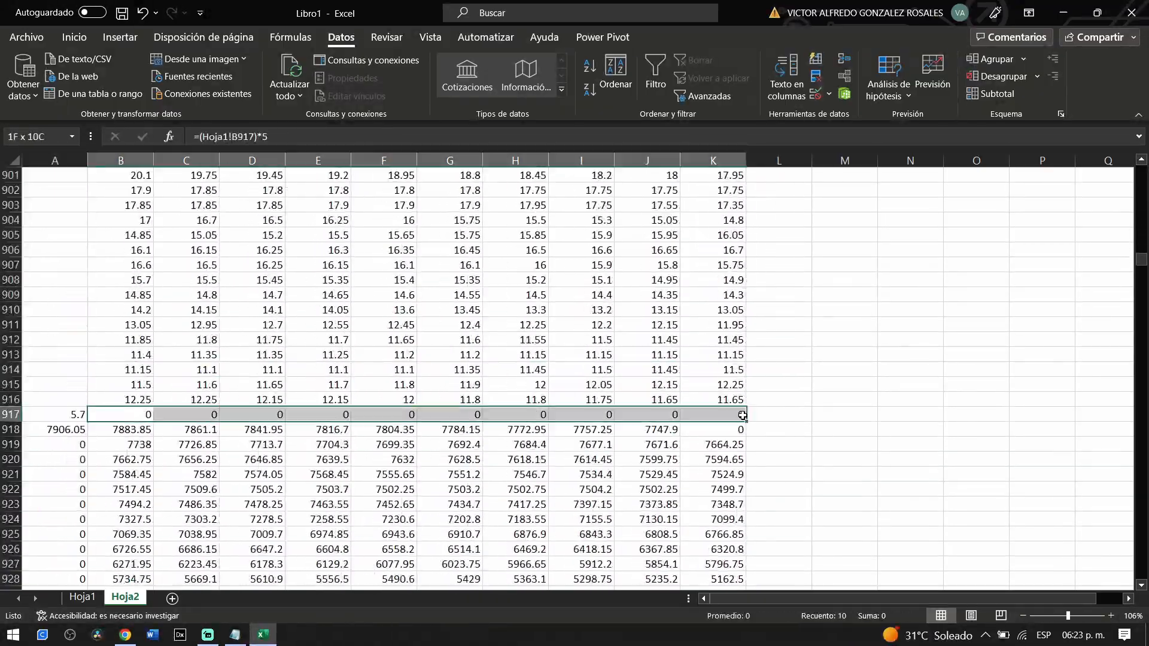
key("Delete")
Step: Clear the filler zeros in the candela blocks from row 918 through row 1139
left_click_drag(54, 443, 61, 310)
key("Delete")
left_click_drag(127, 325, 718, 325)
key("Delete")
left_click(734, 436)
key("Delete")
left_click_drag(126, 325, 762, 323)
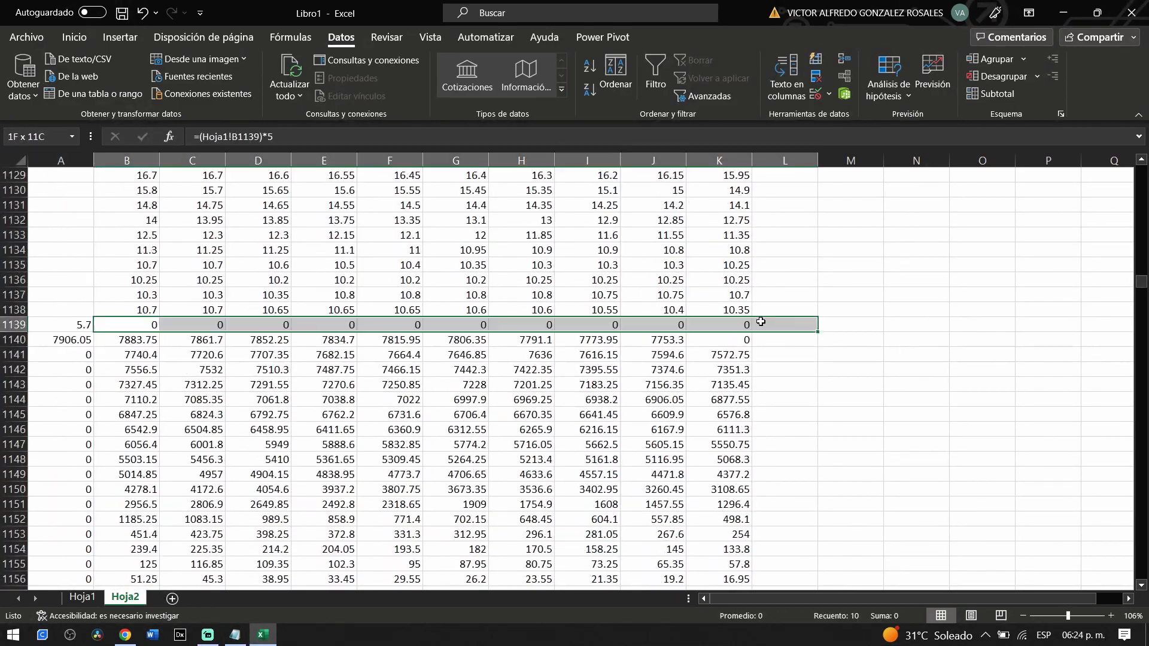
Step: Filter column A from row 67 by the value 0 to isolate the leftover zeros
left_click(80, 340)
left_click(40, 173)
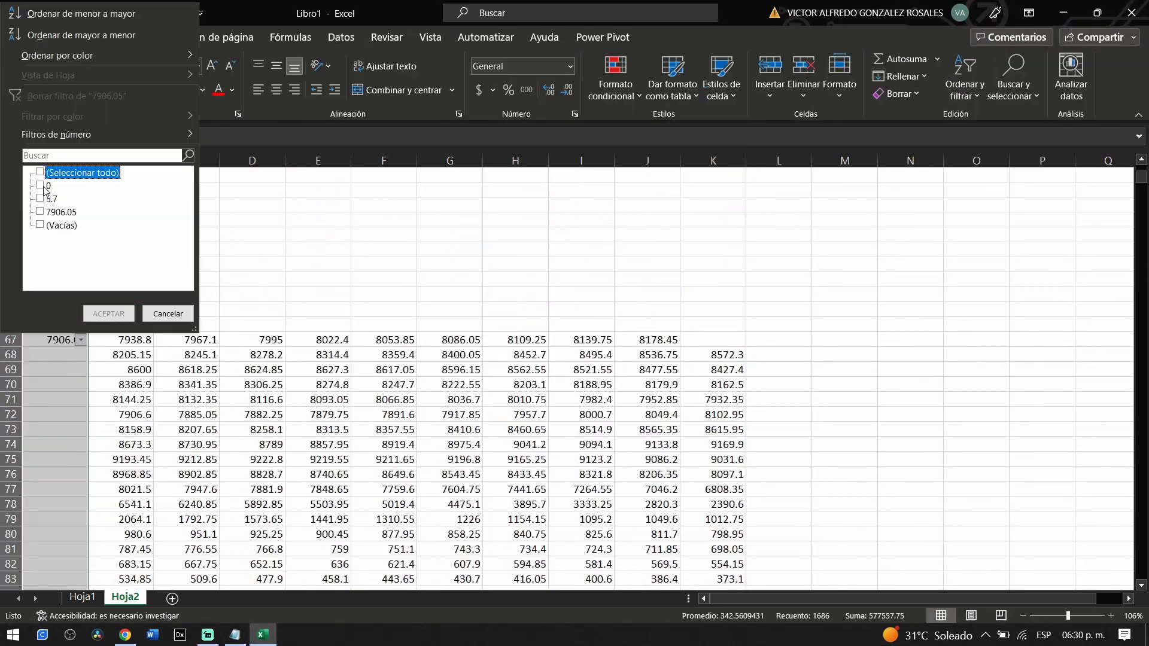
left_click(40, 186)
left_click(109, 313)
Step: Filter the candela table by zeros in columns J and K and clear the zeros in the matching rows
left_click_drag(127, 161, 730, 148)
left_click(746, 203)
left_click(585, 381)
left_click(656, 522)
left_click(86, 203)
left_click(40, 382)
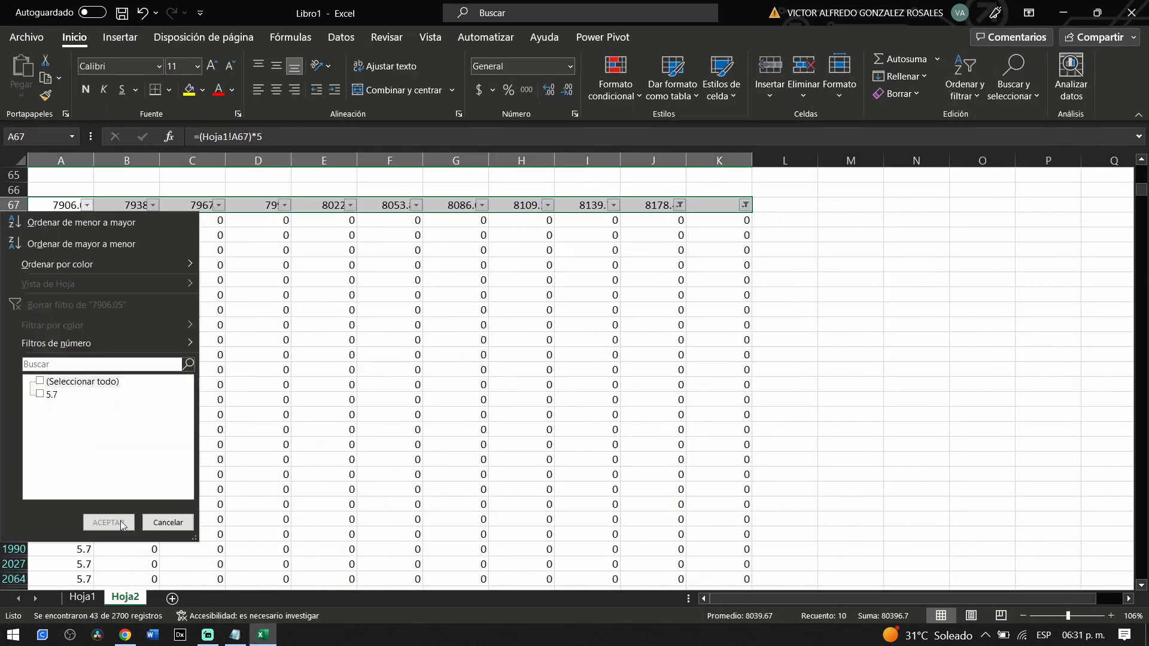
key("Delete")
left_click(746, 370)
left_click(590, 203)
left_click(662, 343)
left_click(548, 370)
left_click(517, 343)
Step: Review the cleaned candela blocks in Hoja2 and the header and angle rows above row 67 in Hoja1
scroll(706, 400, "down", 12)
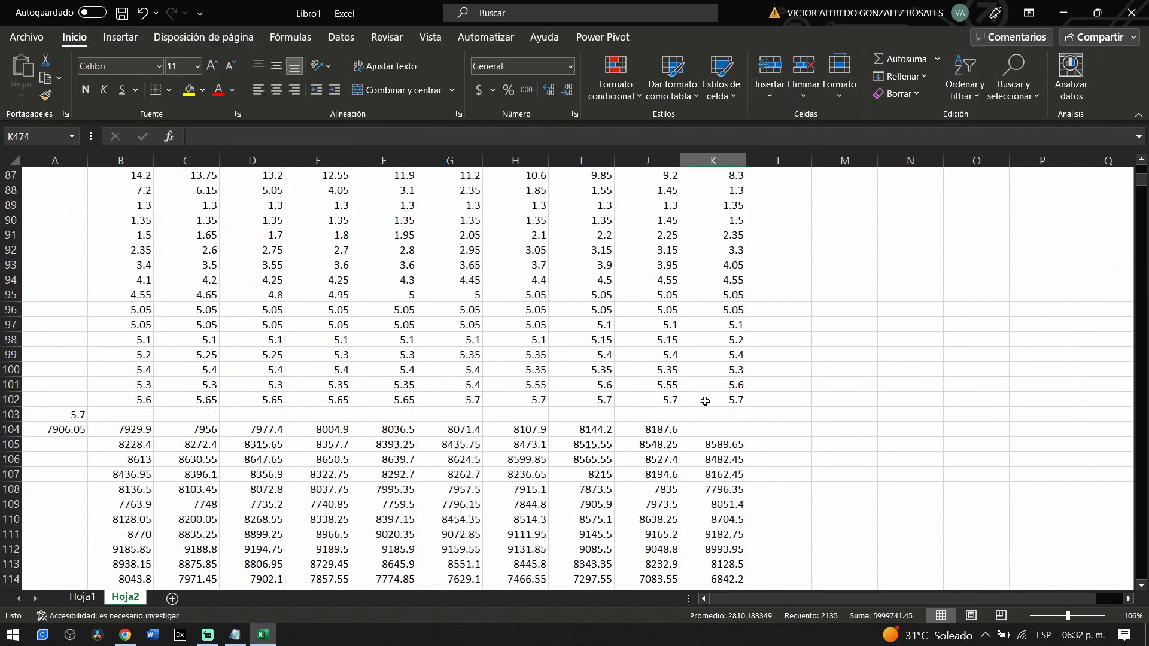
left_click(54, 161)
left_click_drag(1141, 184, 1141, 269)
scroll(426, 391, "down", 15)
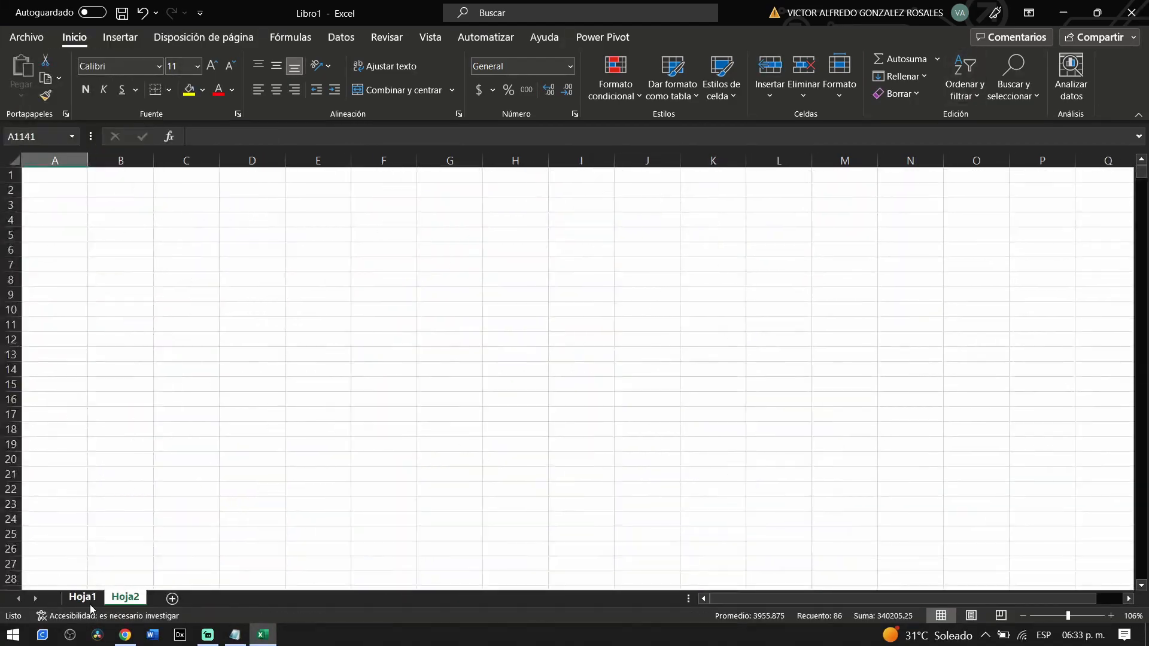
left_click(84, 598)
scroll(674, 353, "up", 7)
scroll(675, 353, "up", 11)
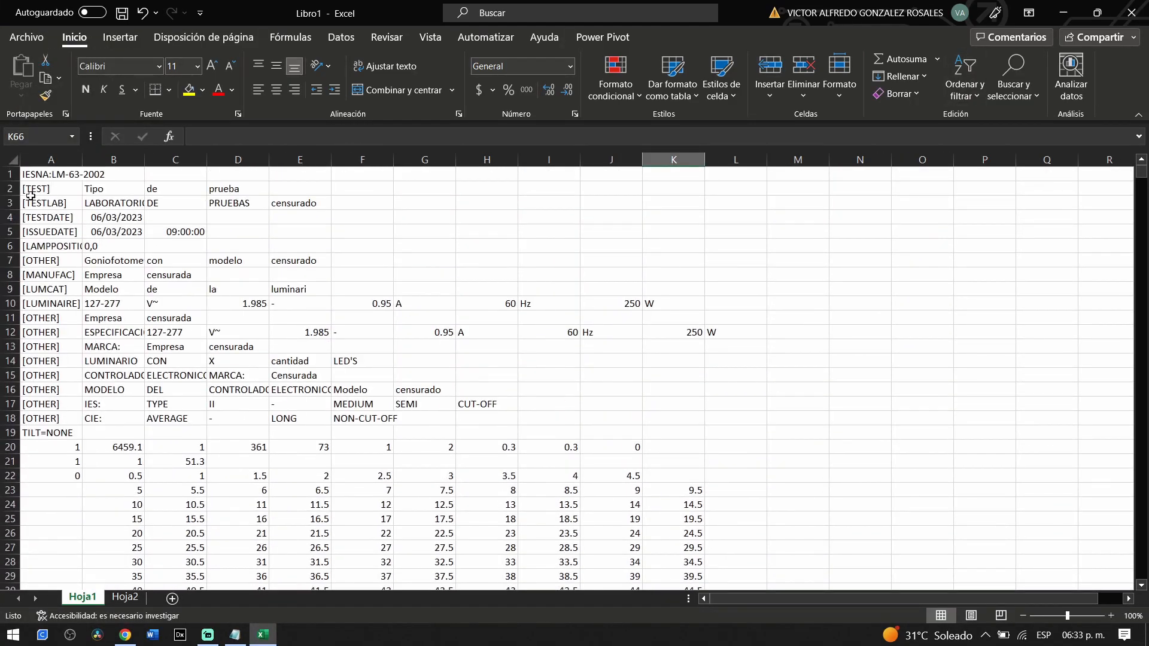
scroll(192, 256, "down", 19)
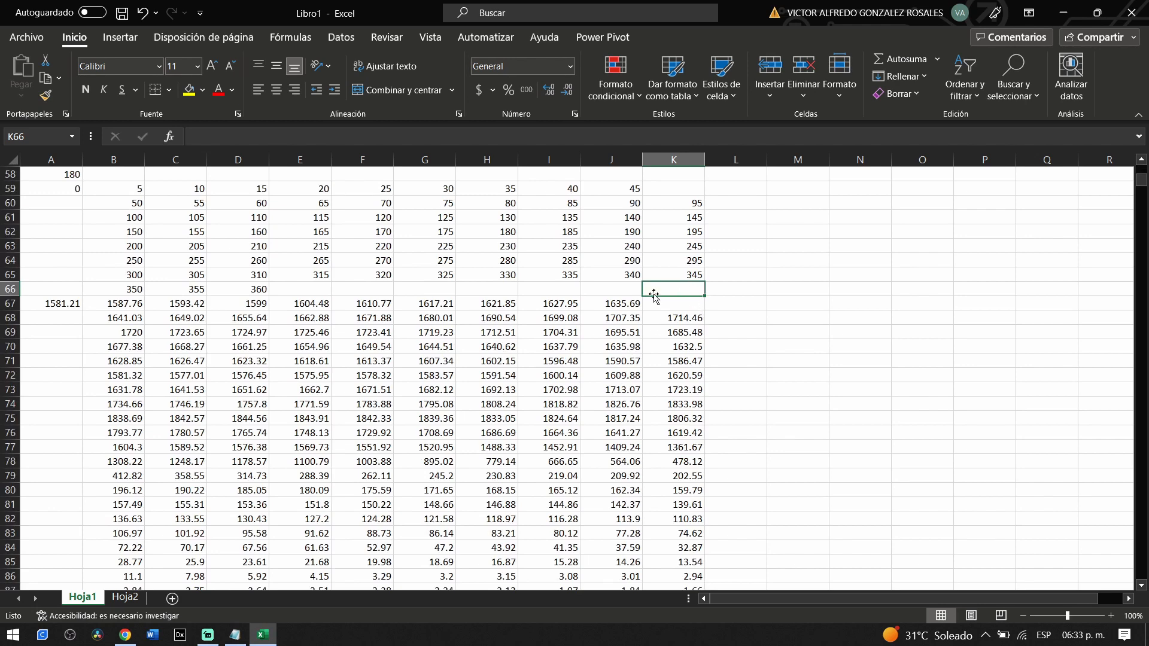
scroll(539, 308, "up", 2)
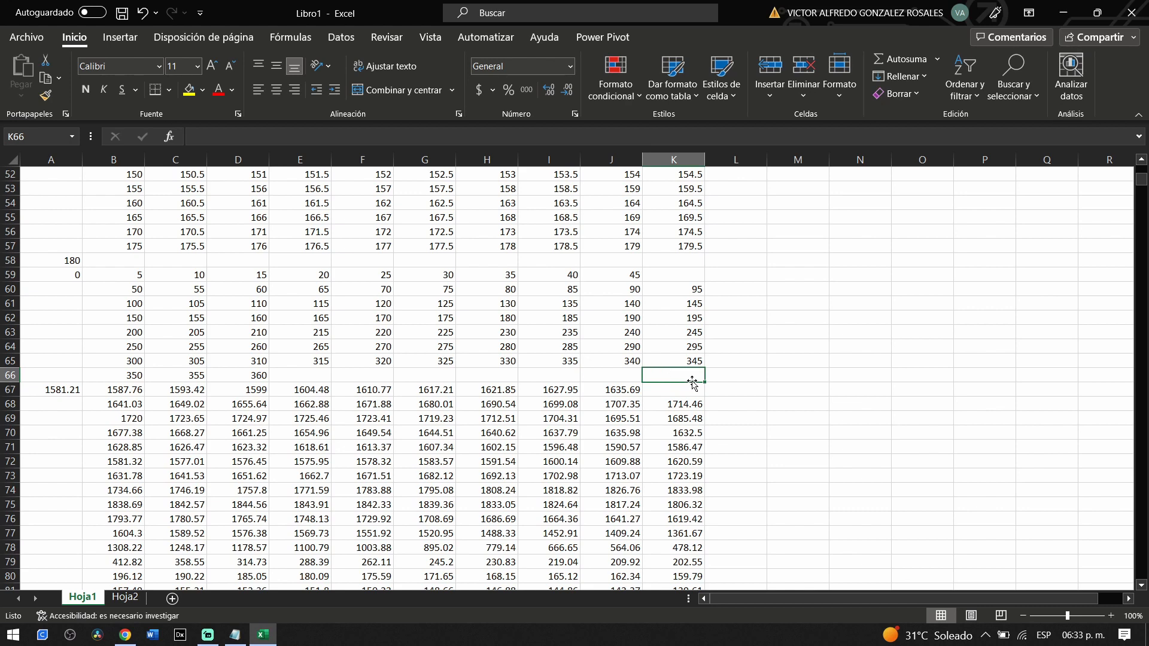
scroll(527, 329, "up", 17)
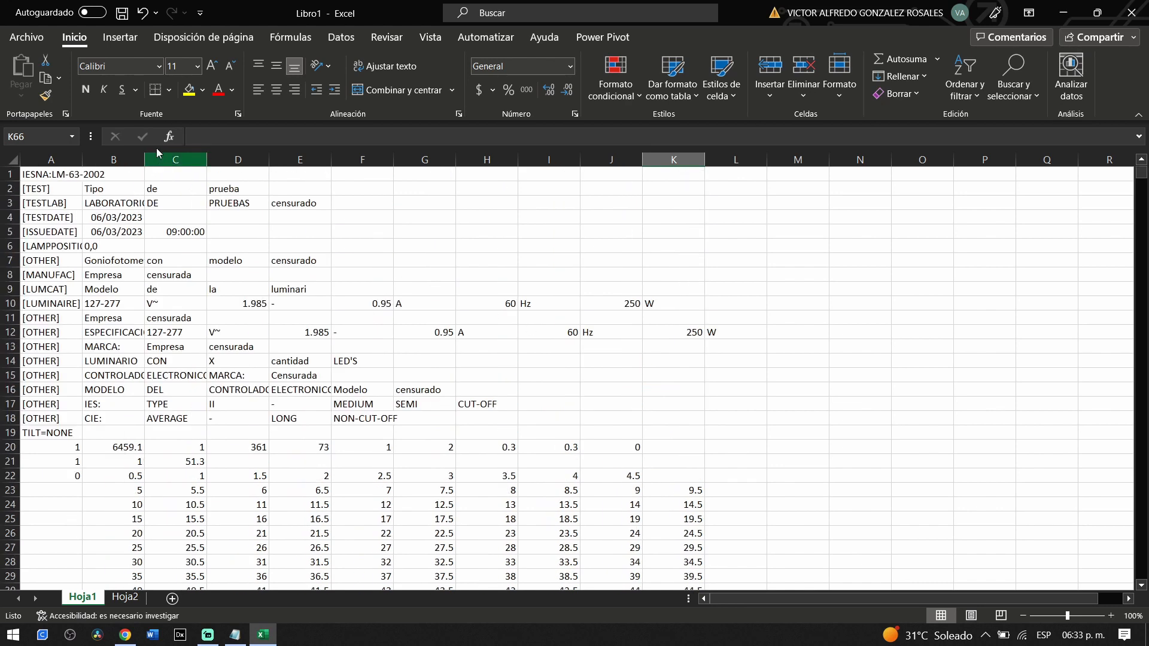
Step: Copy the header and angle range A1:K66 from Hoja1 and paste it at A1 in Hoja2
left_click(29, 170, "shift")
scroll(359, 219, "down", 20)
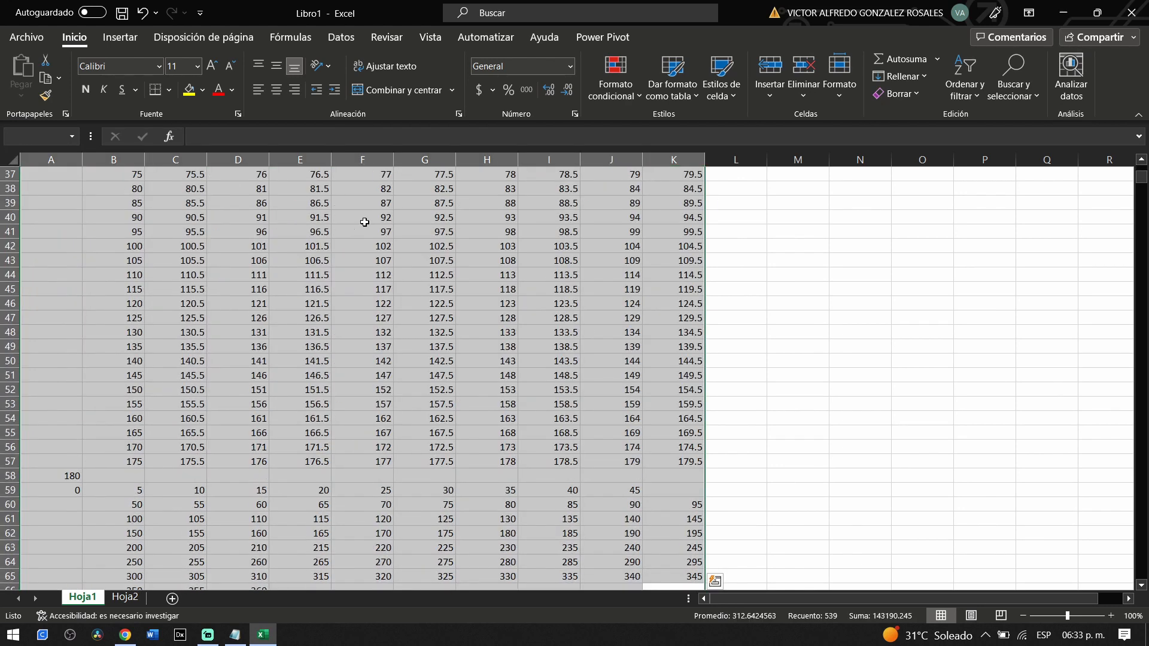
scroll(365, 222, "up", 12)
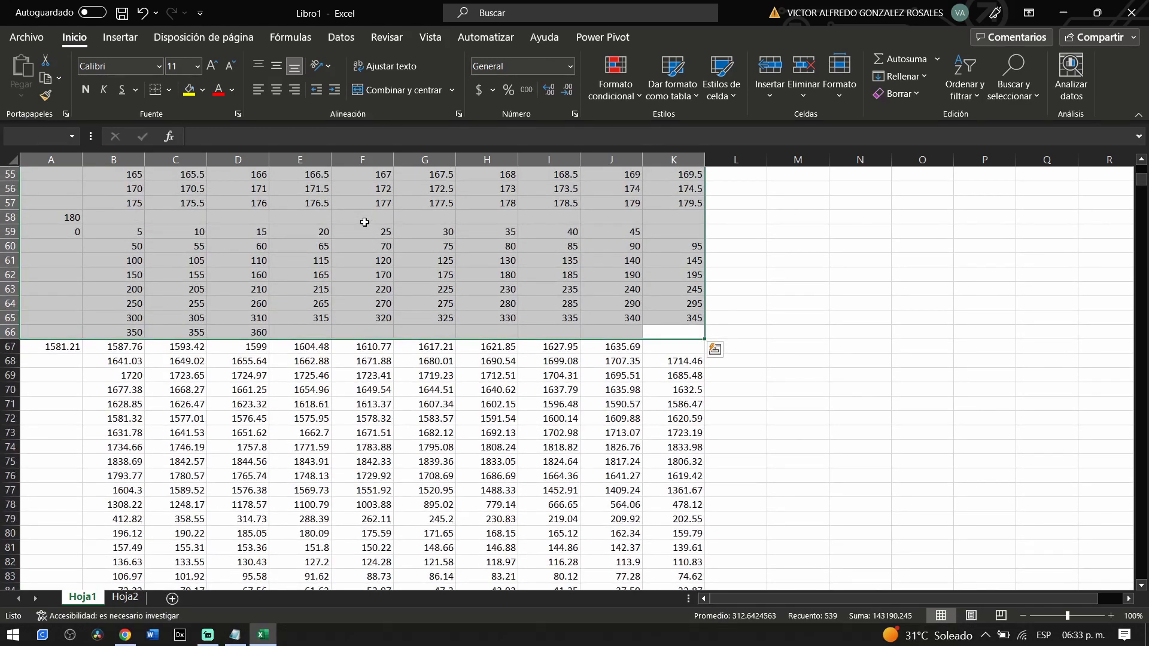
key("ctrl+c")
left_click(125, 596)
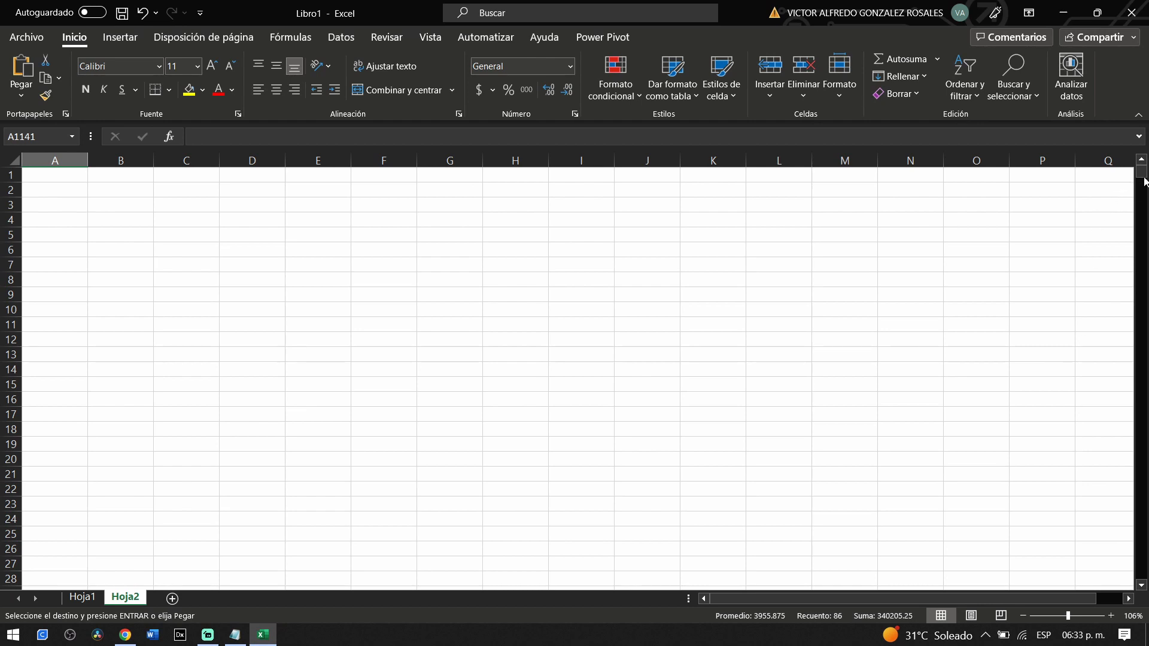
left_click_drag(1143, 173, 1144, 165)
left_click(93, 335)
scroll(99, 302, "down", 13)
scroll(99, 301, "up", 13)
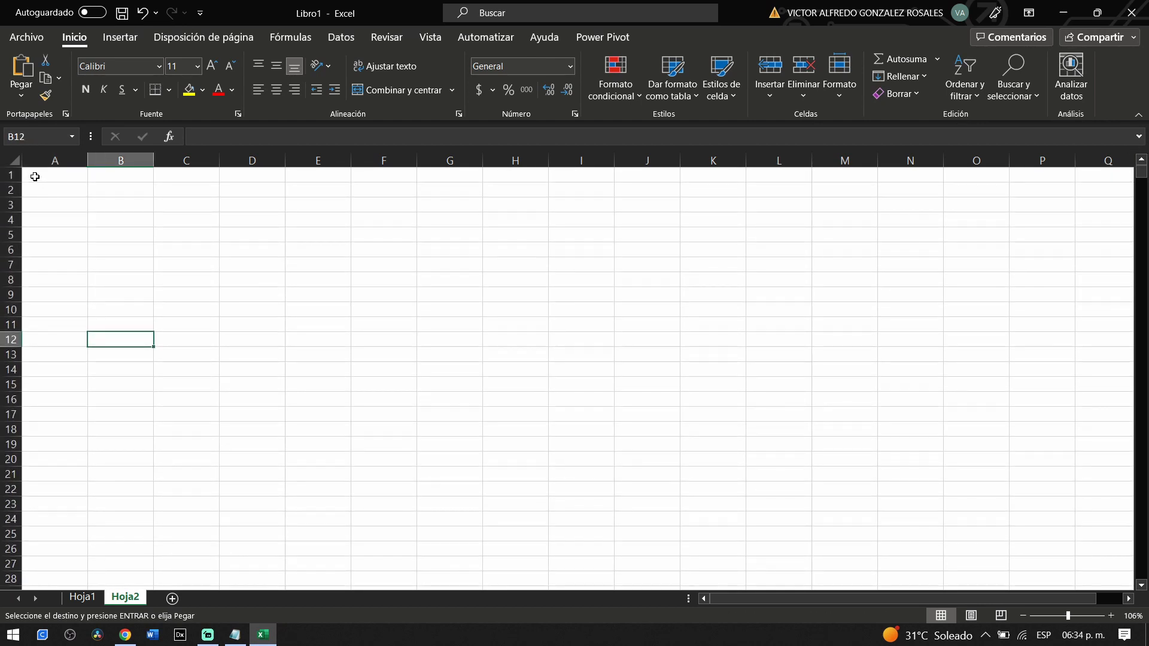
left_click(35, 177)
key("ctrl+v")
Step: Check in Hoja2 that the pasted header rows line up with the scaled candela values from row 67
scroll(369, 430, "down", 10)
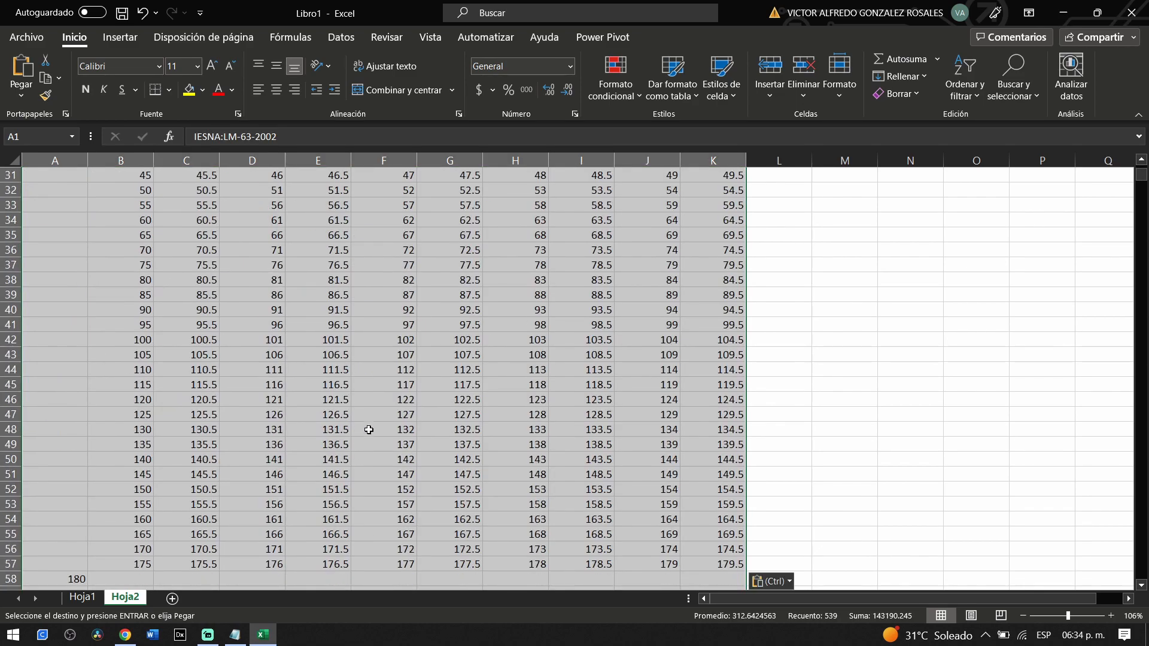
scroll(368, 430, "down", 7)
scroll(384, 437, "down", 17)
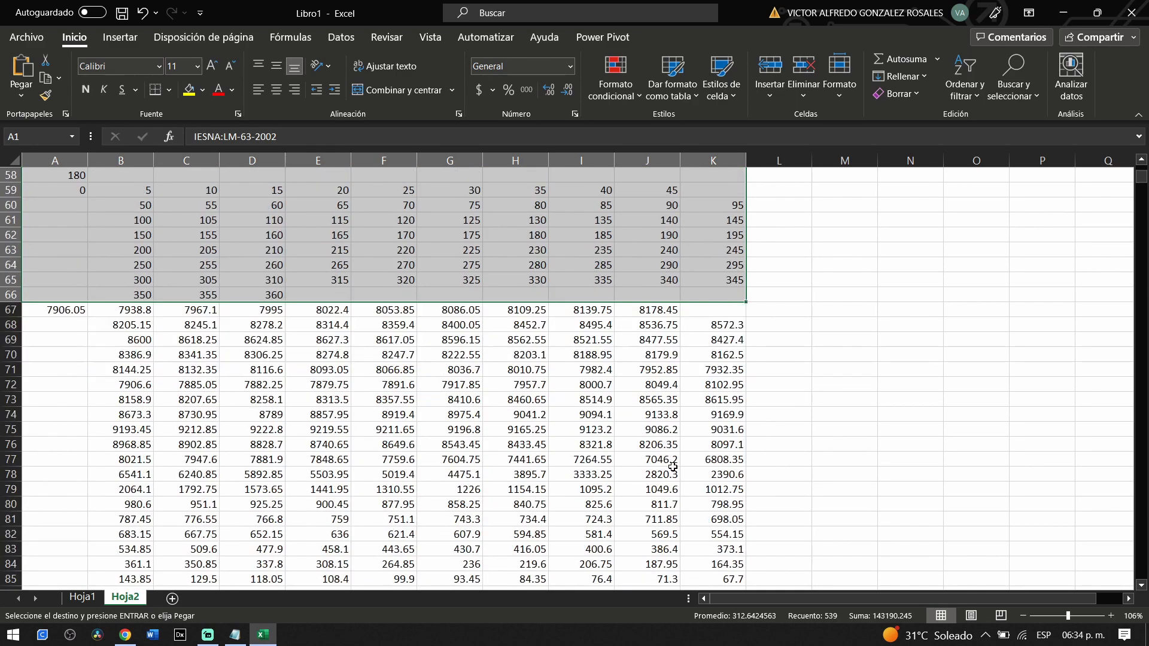
scroll(676, 466, "down", 3)
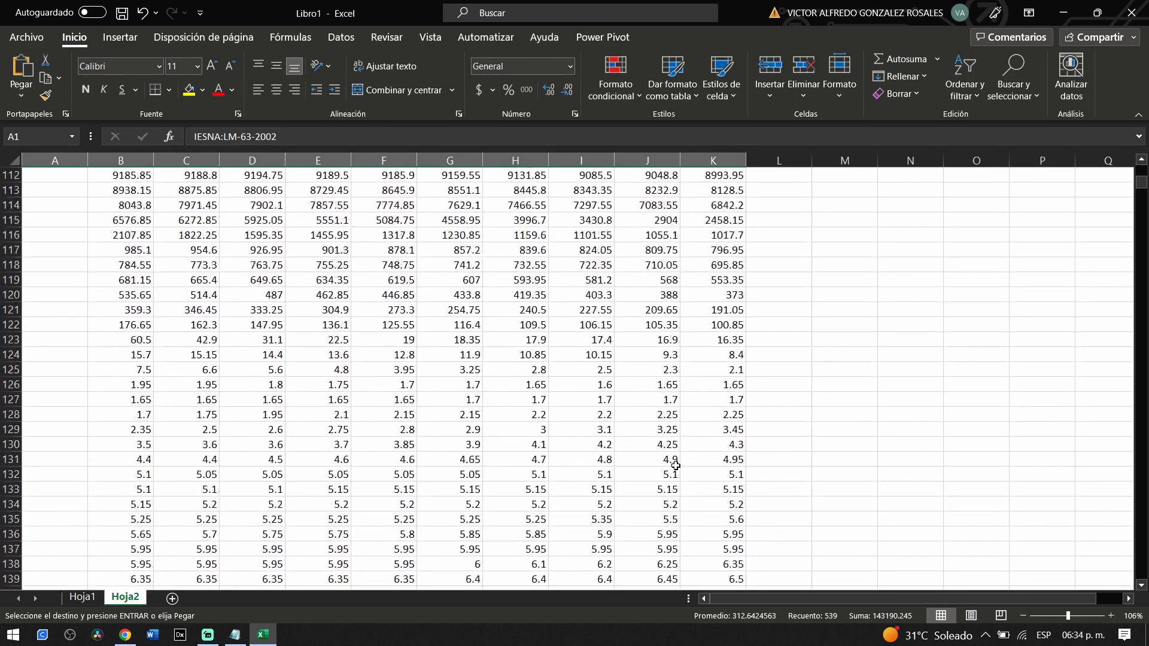
scroll(675, 465, "up", 20)
scroll(676, 465, "up", 3)
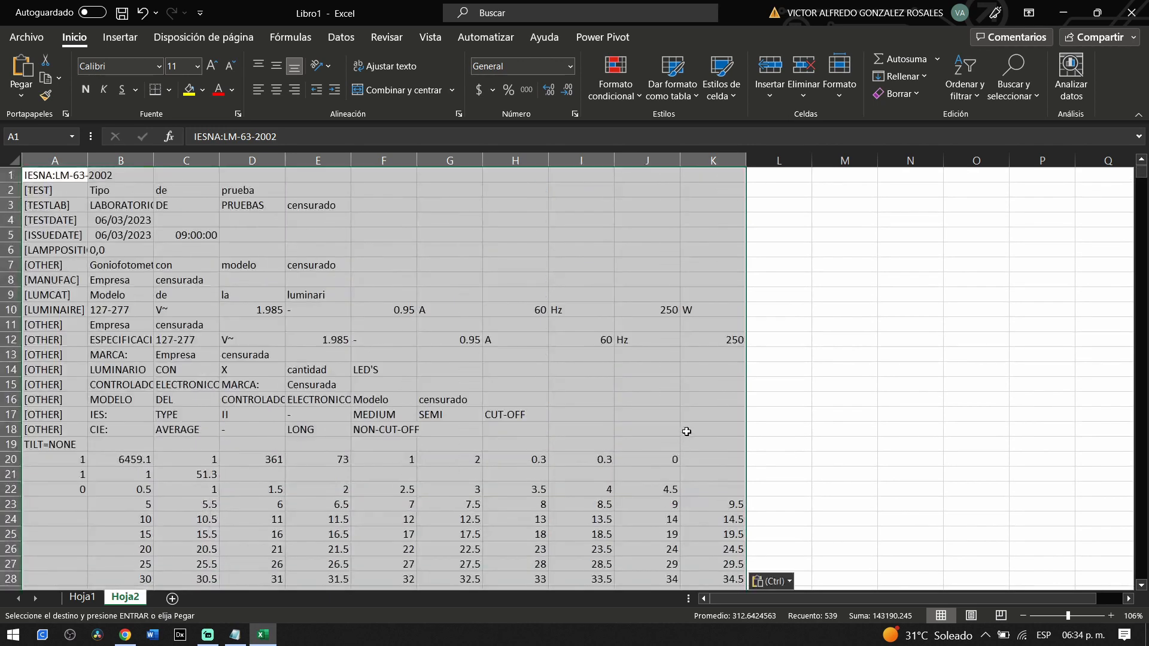
Step: Copy the entire contents of Hoja2 and paste them as values over all of Hoja1
left_click(873, 371)
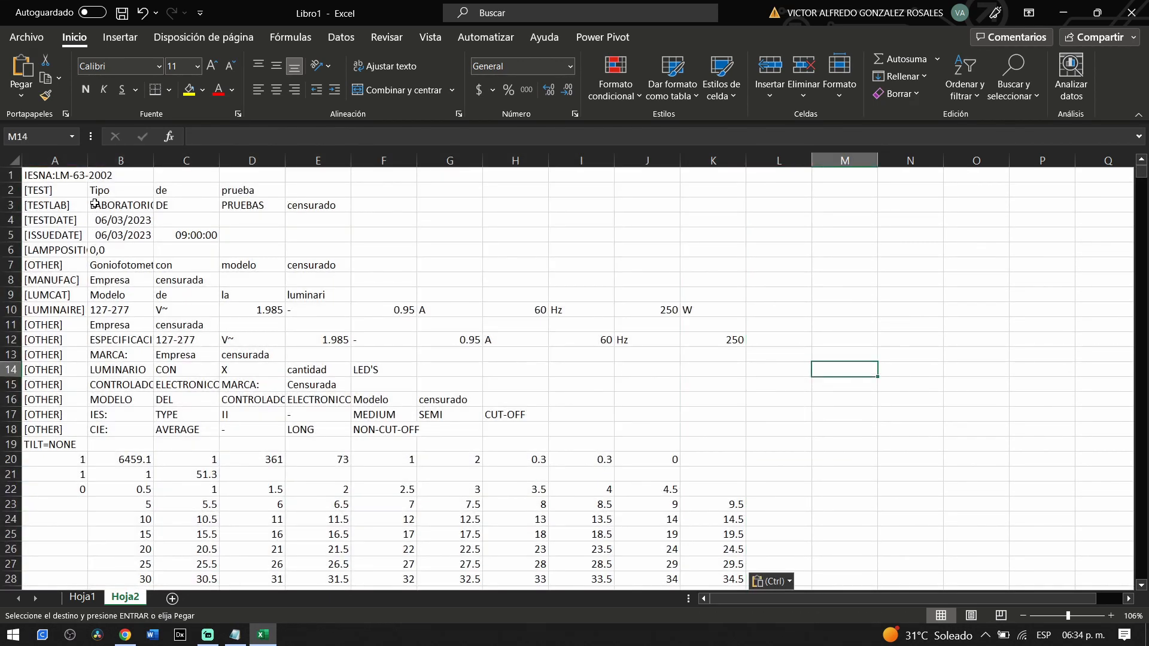
key("ctrl+a")
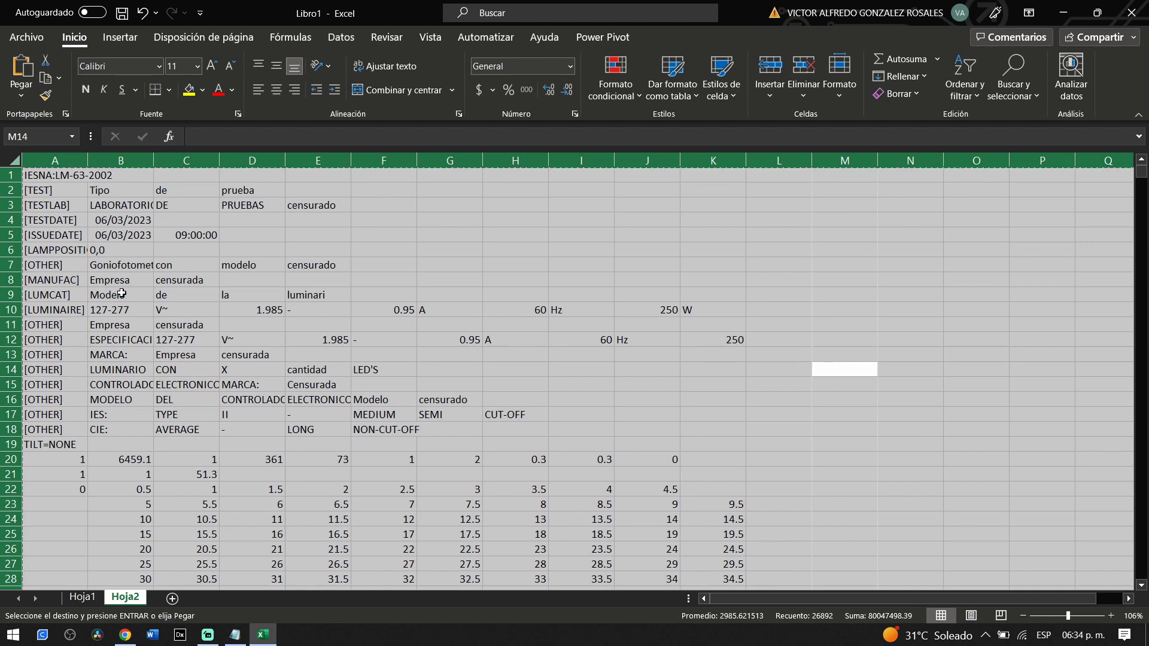
key("ctrl+c")
left_click(80, 597)
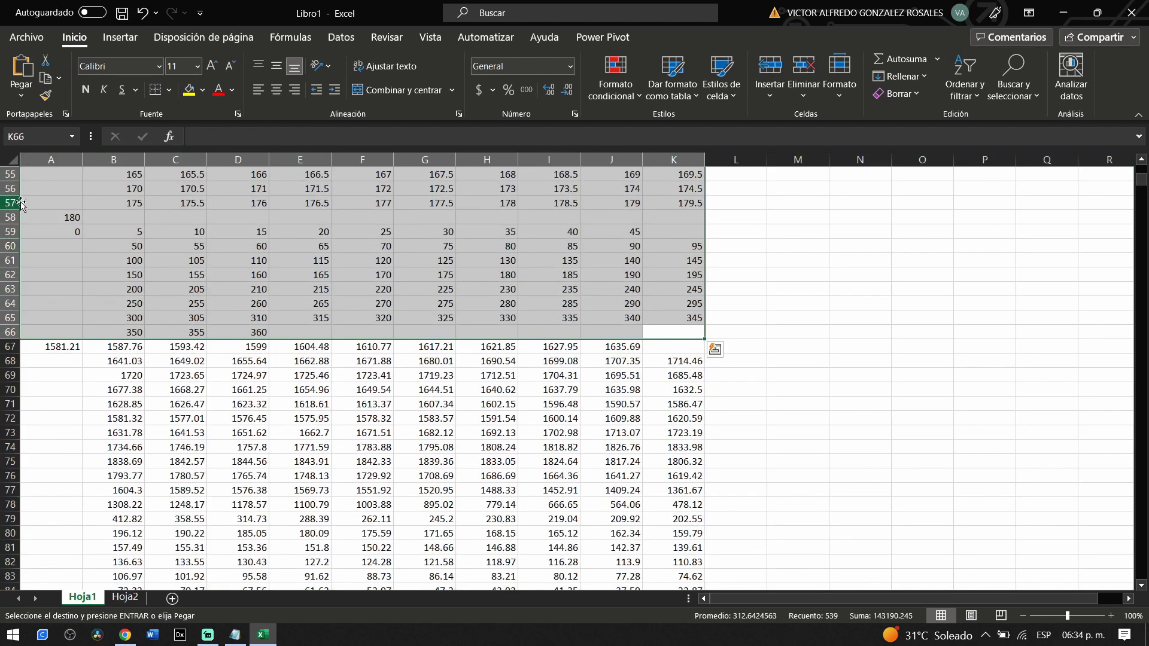
left_click(9, 157)
right_click(47, 178)
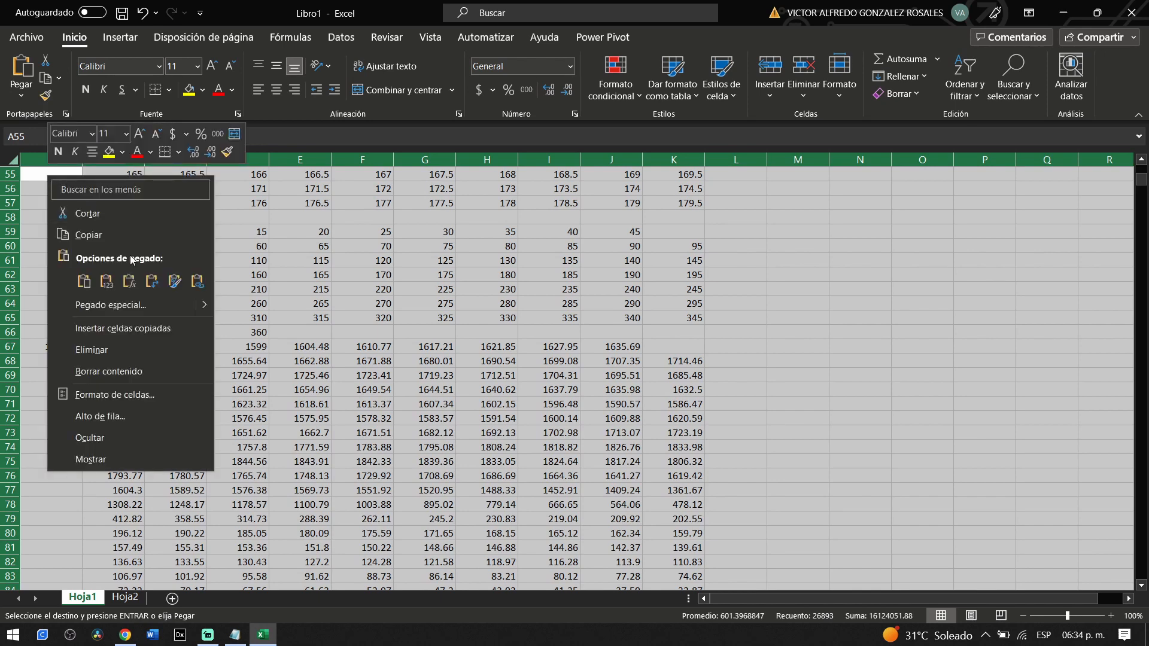
left_click(113, 286)
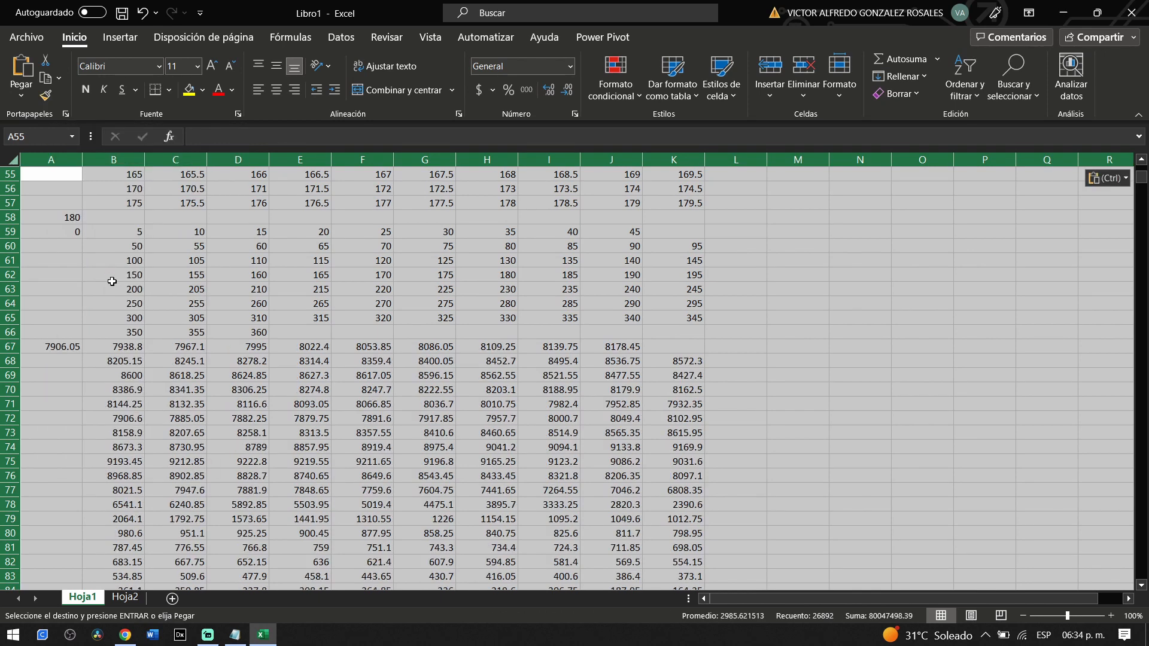
scroll(666, 476, "down", 20)
scroll(666, 475, "down", 4)
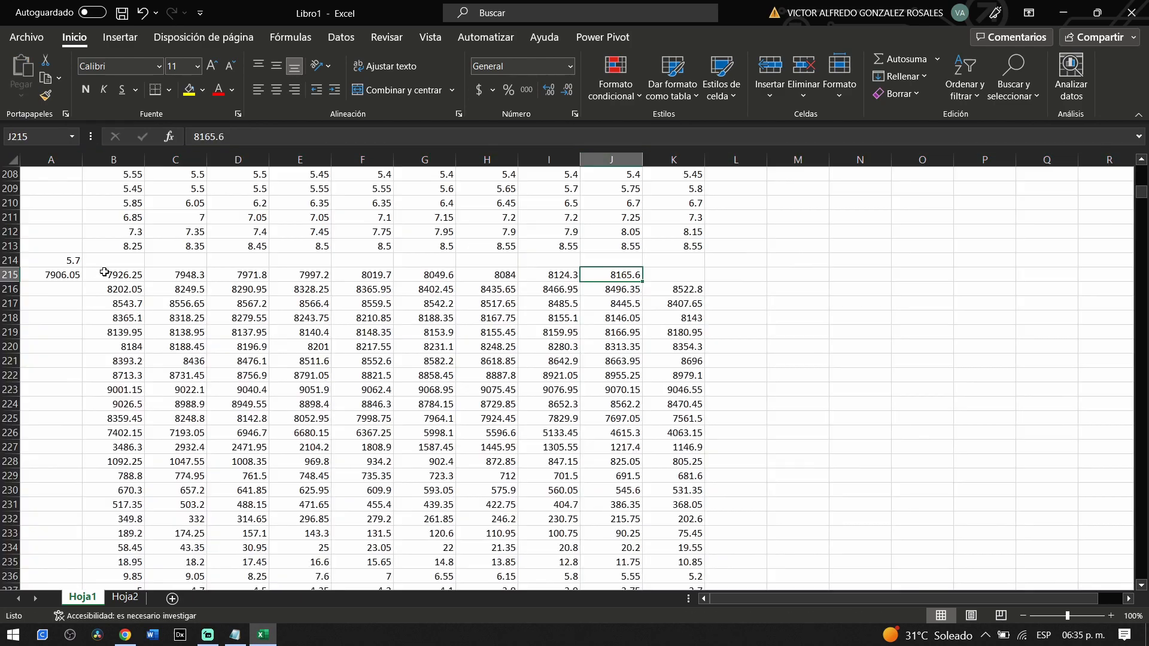
scroll(348, 369, "up", 20)
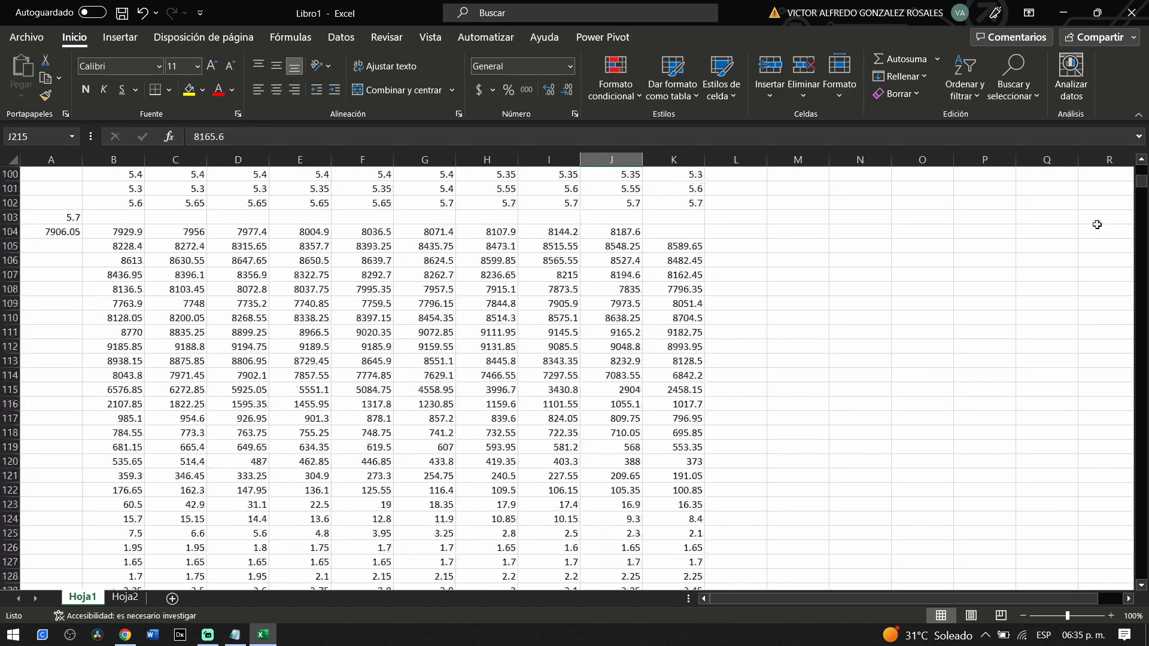
scroll(190, 218, "up", 20)
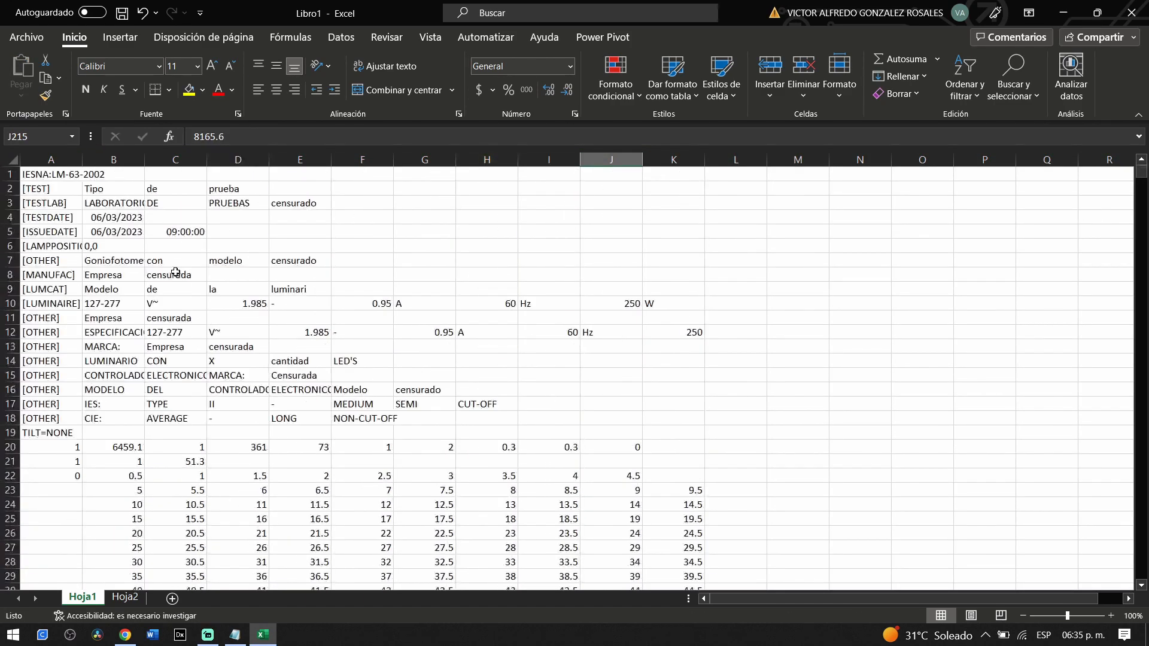
Step: Export only the active sheet Hoja1 to the desktop (Escritorio) as the tab-delimited text file Libro1.txt
left_click(27, 37)
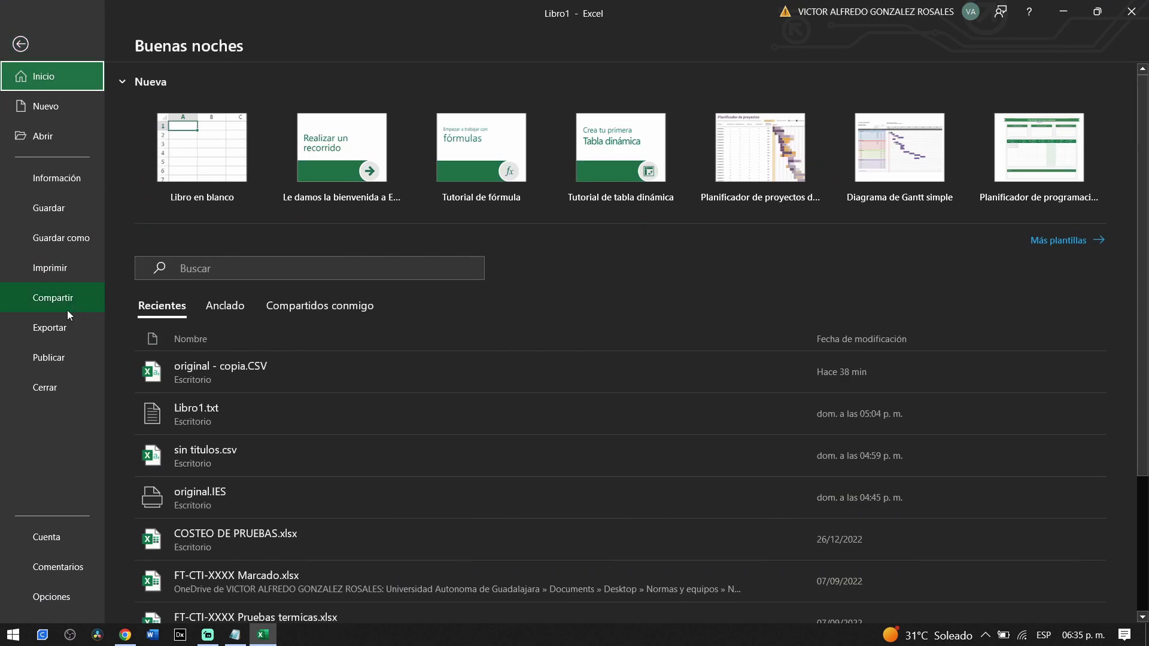
left_click(52, 329)
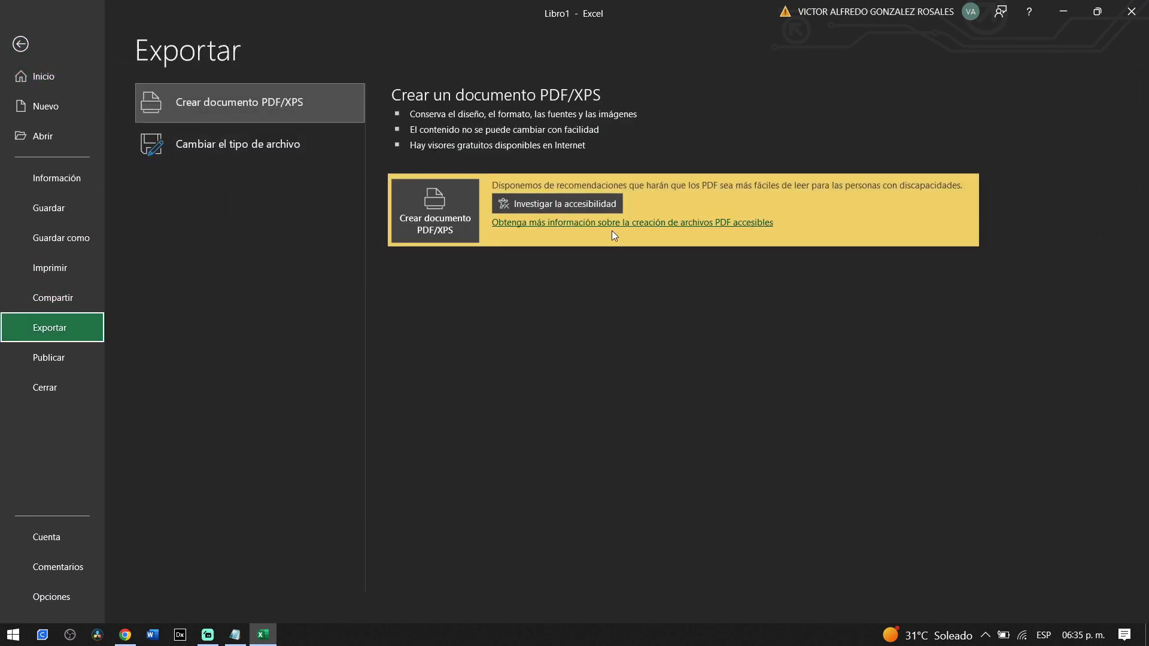
left_click(207, 145)
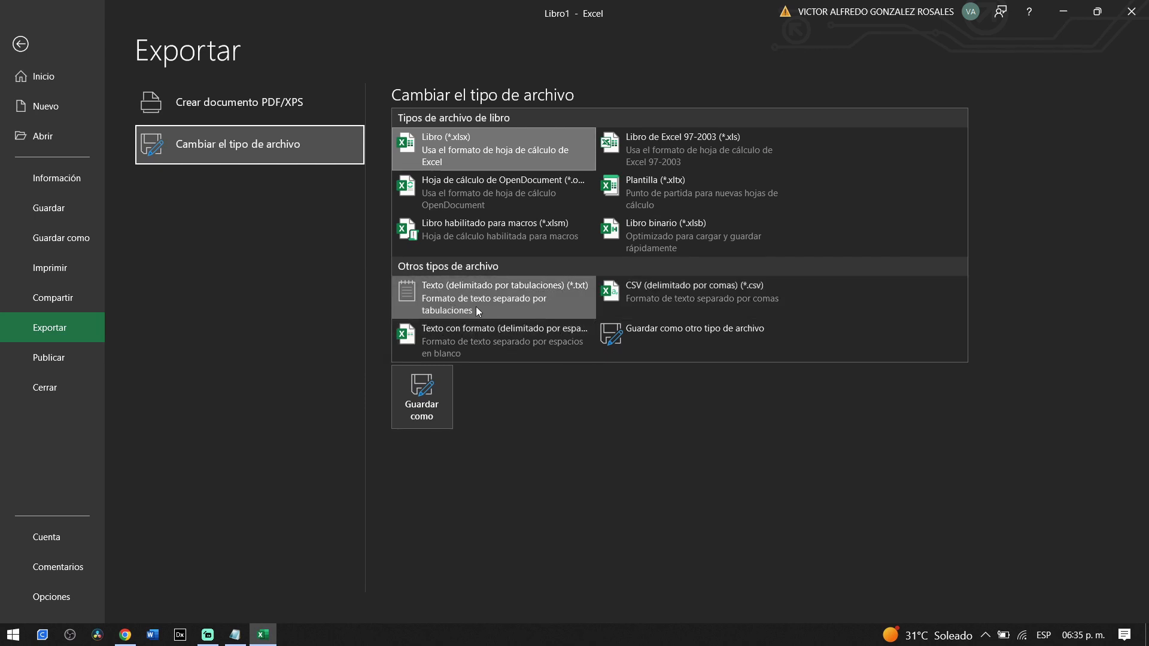
left_click(434, 303)
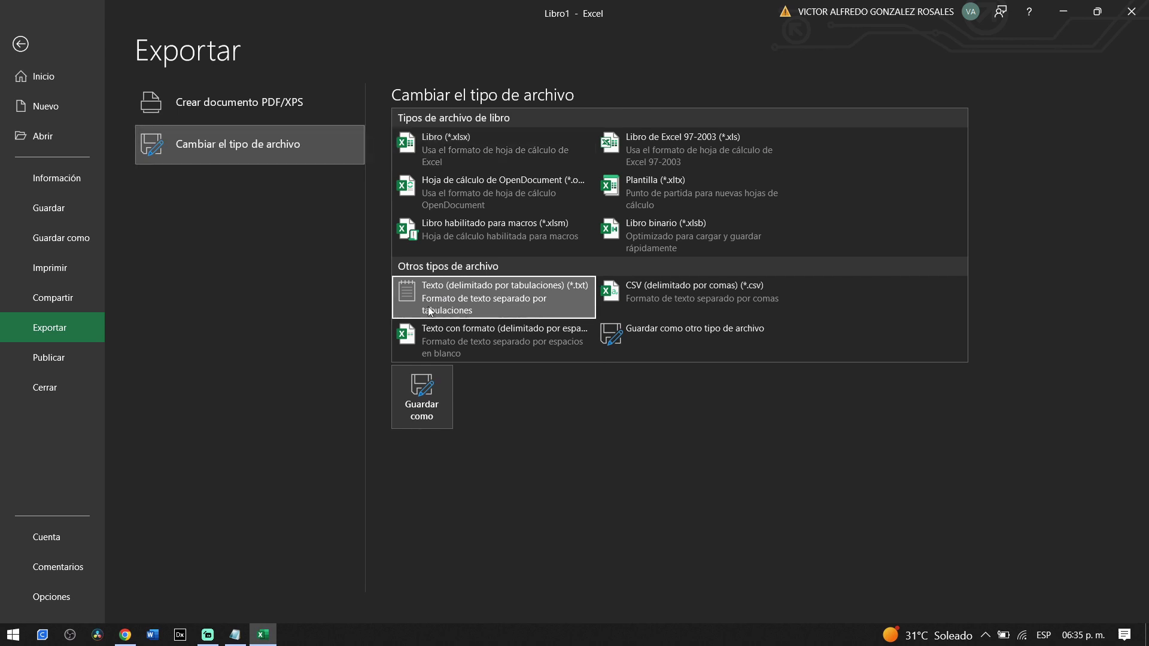
left_click(422, 397)
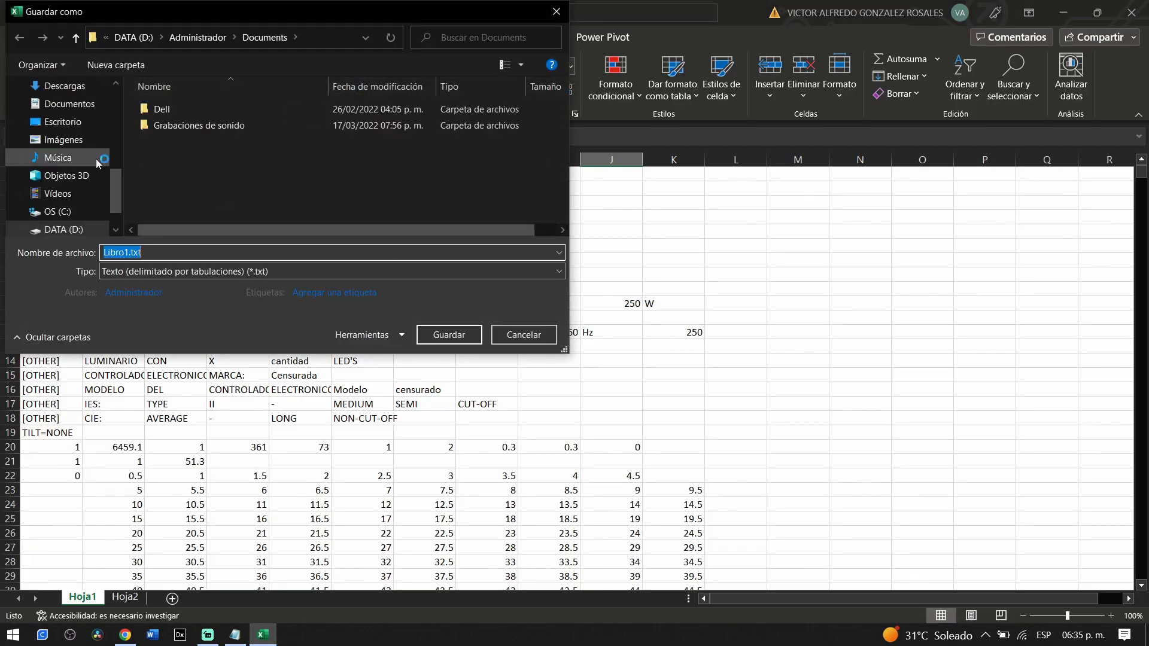
left_click(70, 122)
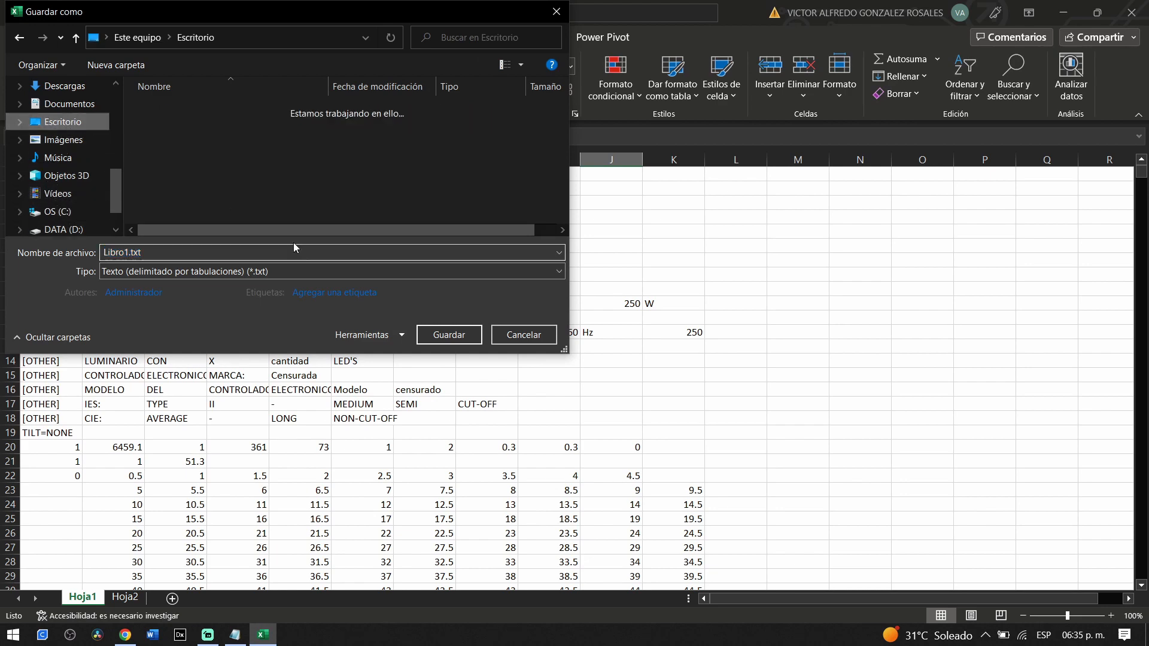
left_click(448, 335)
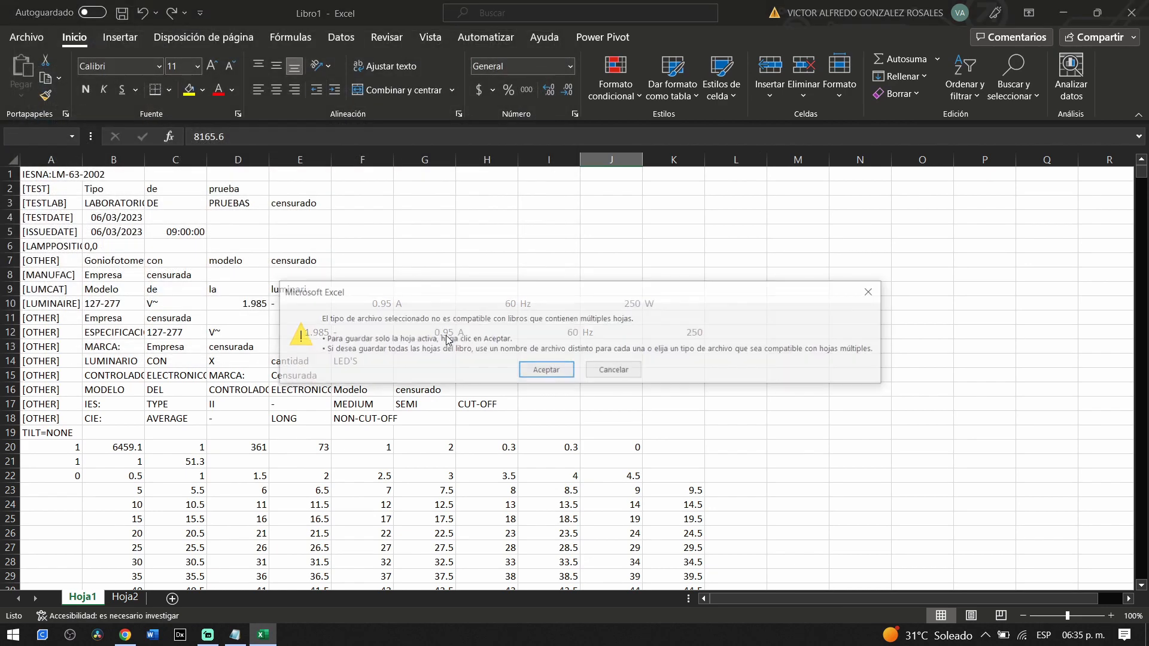
left_click(530, 373)
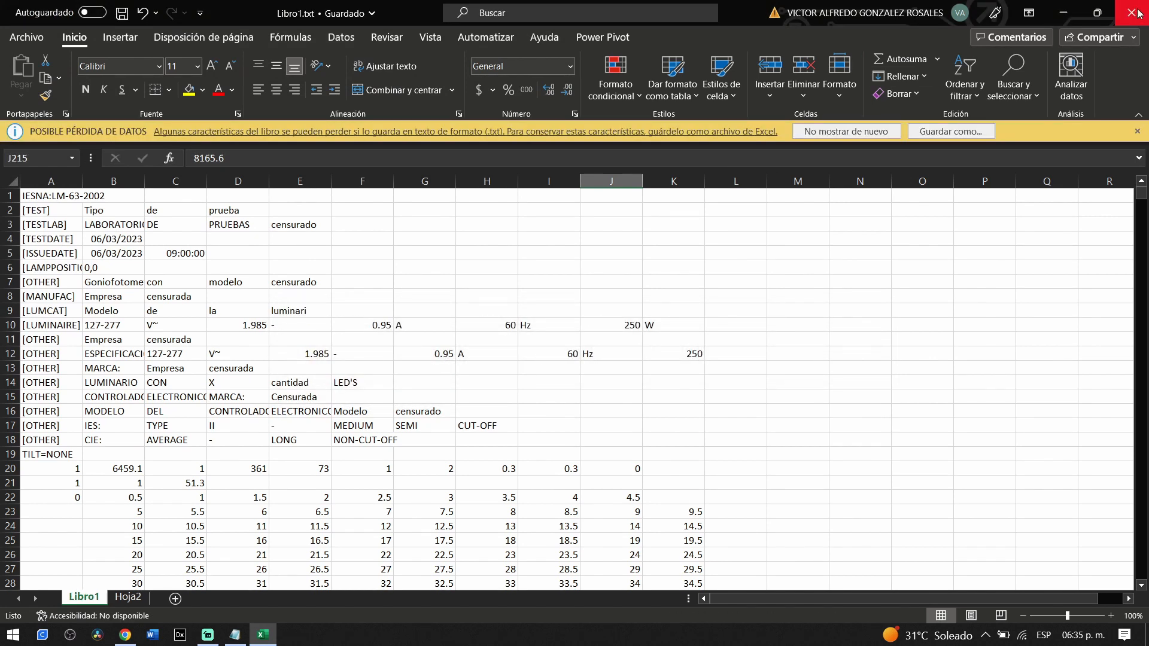
Step: Minimize Excel and open Libro1.txt from the desktop in Notepad, side by side with original.IES
left_click(1060, 10)
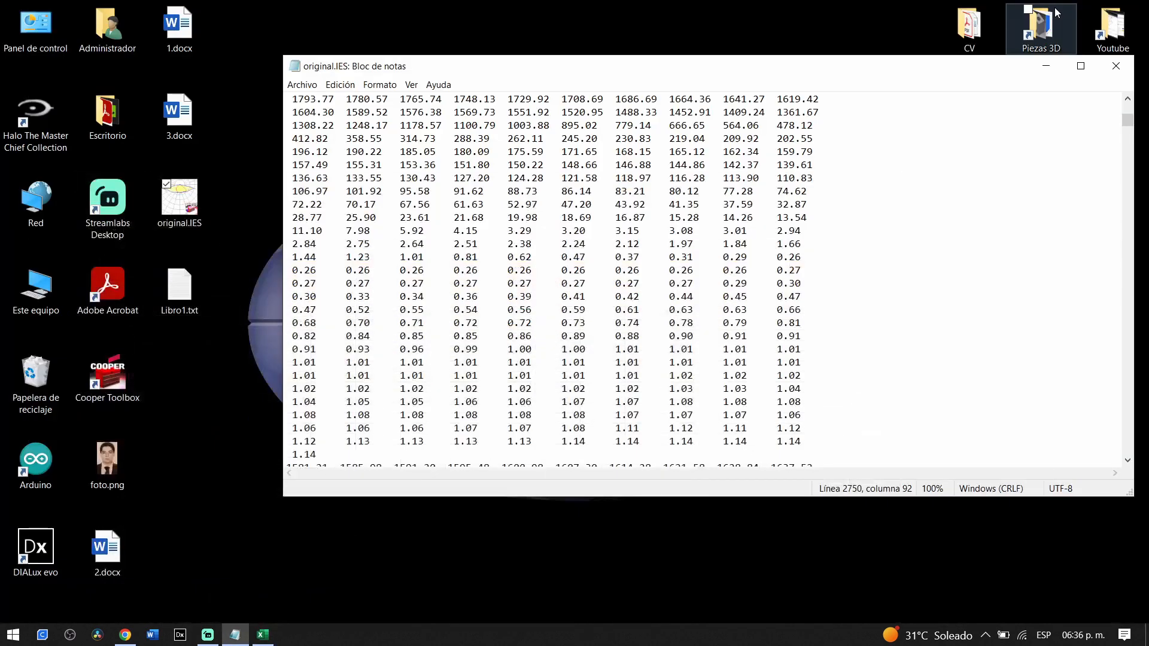
left_click_drag(945, 74, 1148, 335)
left_click(395, 72)
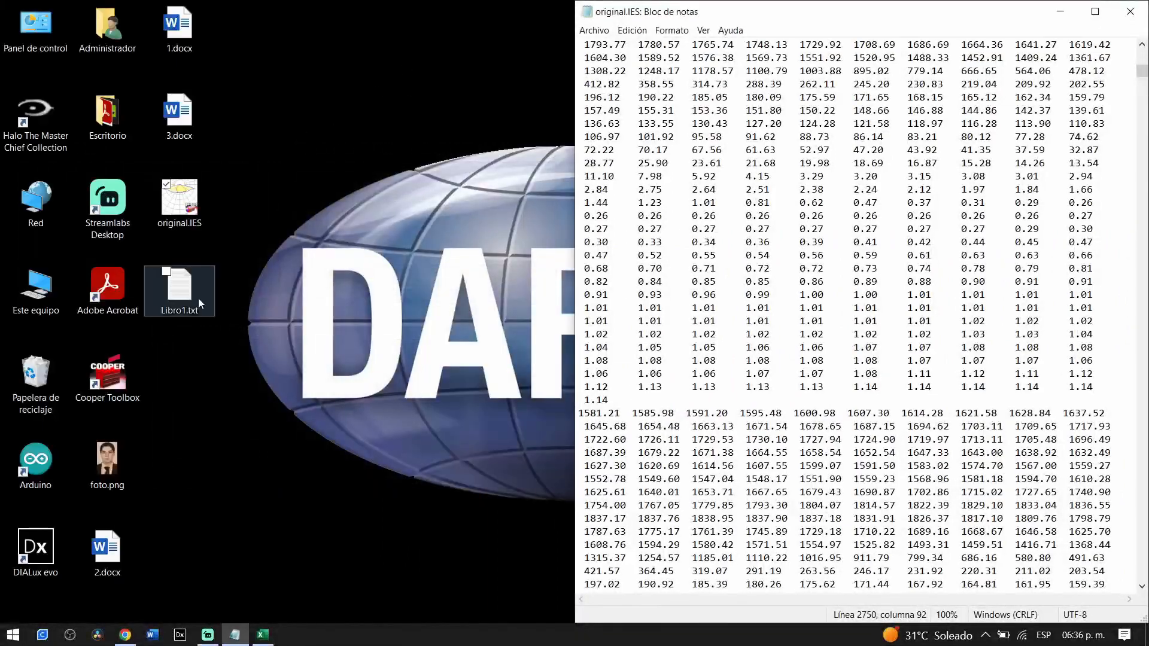
left_click(174, 314)
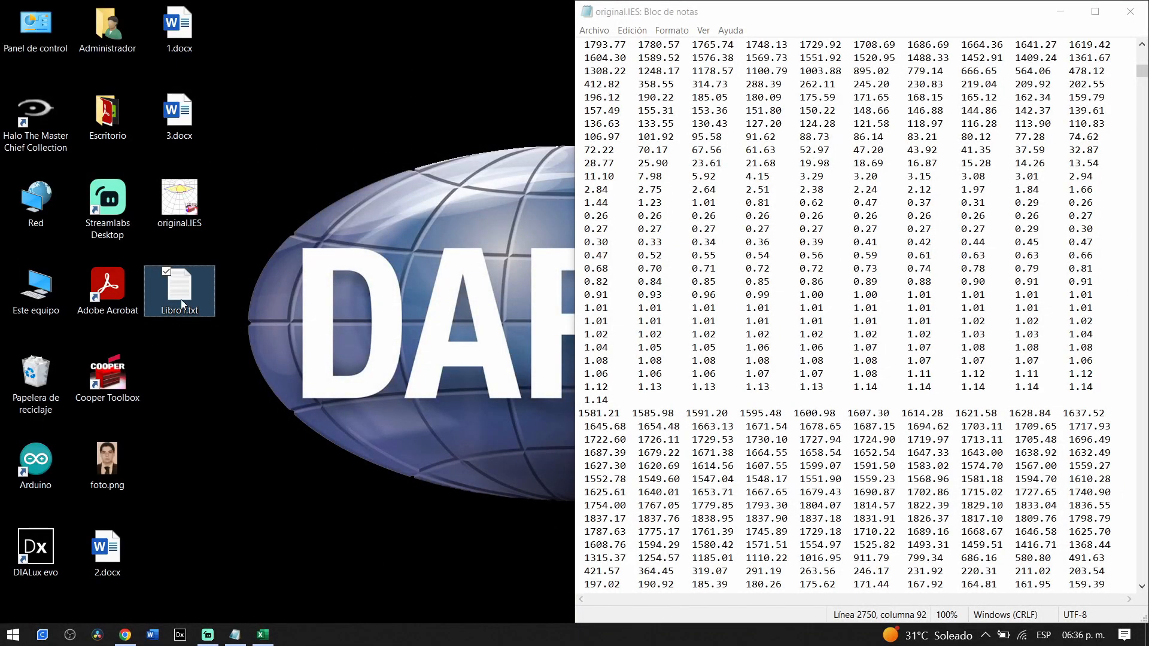
double_click(181, 299)
left_click_drag(515, 67, 1, 67)
Step: Compare the header, angle rows and candela values of Libro1.txt with original.IES, and close Libro1.txt
scroll(700, 154, "up", 15)
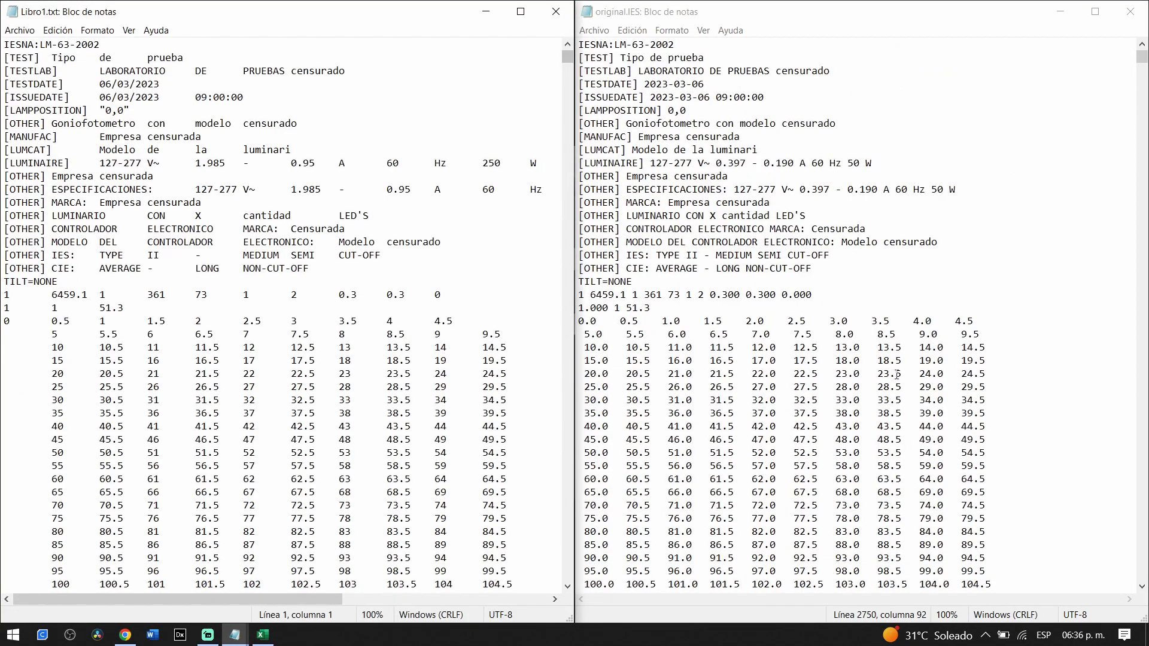
scroll(294, 430, "down", 11)
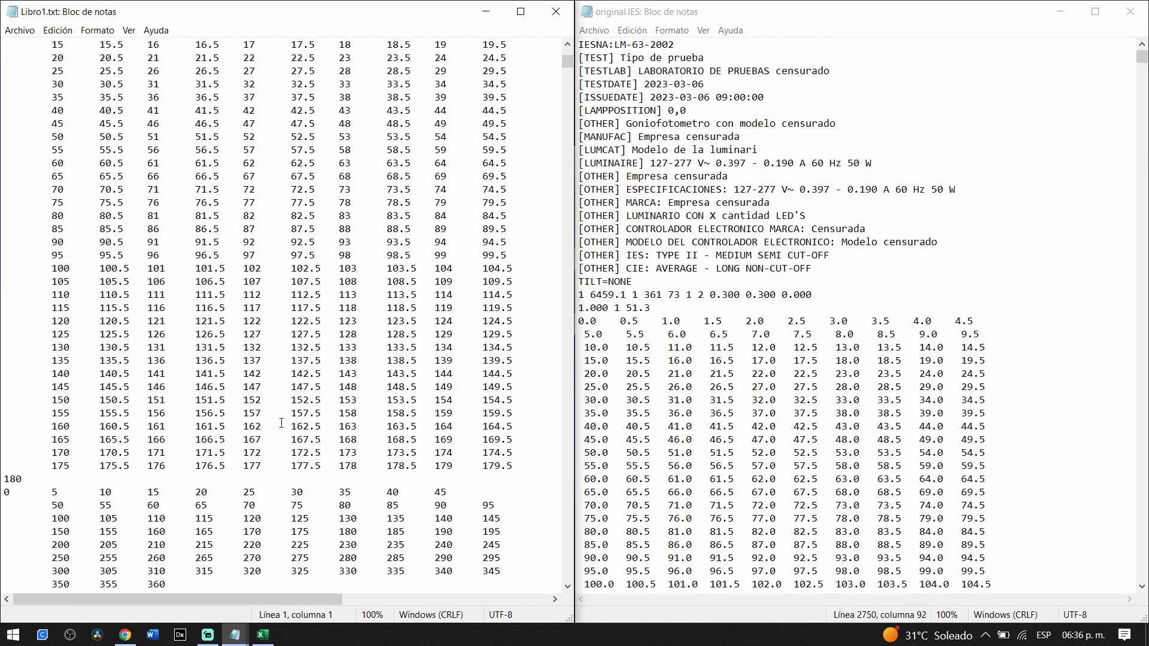
scroll(281, 423, "down", 4)
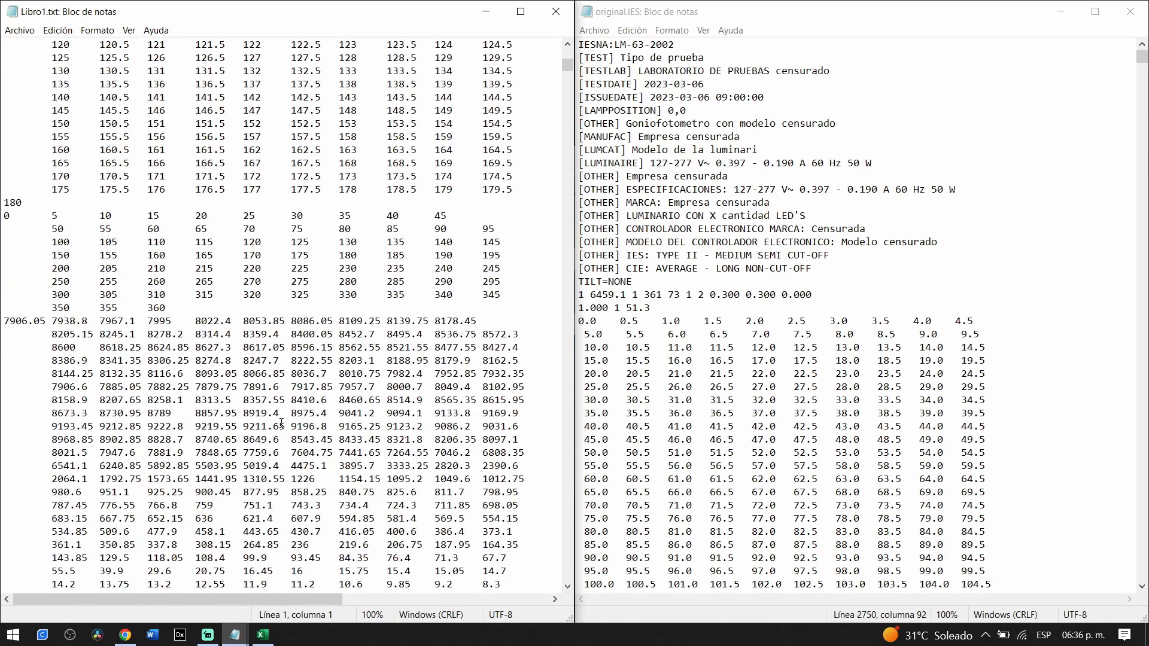
scroll(282, 423, "down", 5)
scroll(687, 401, "down", 18)
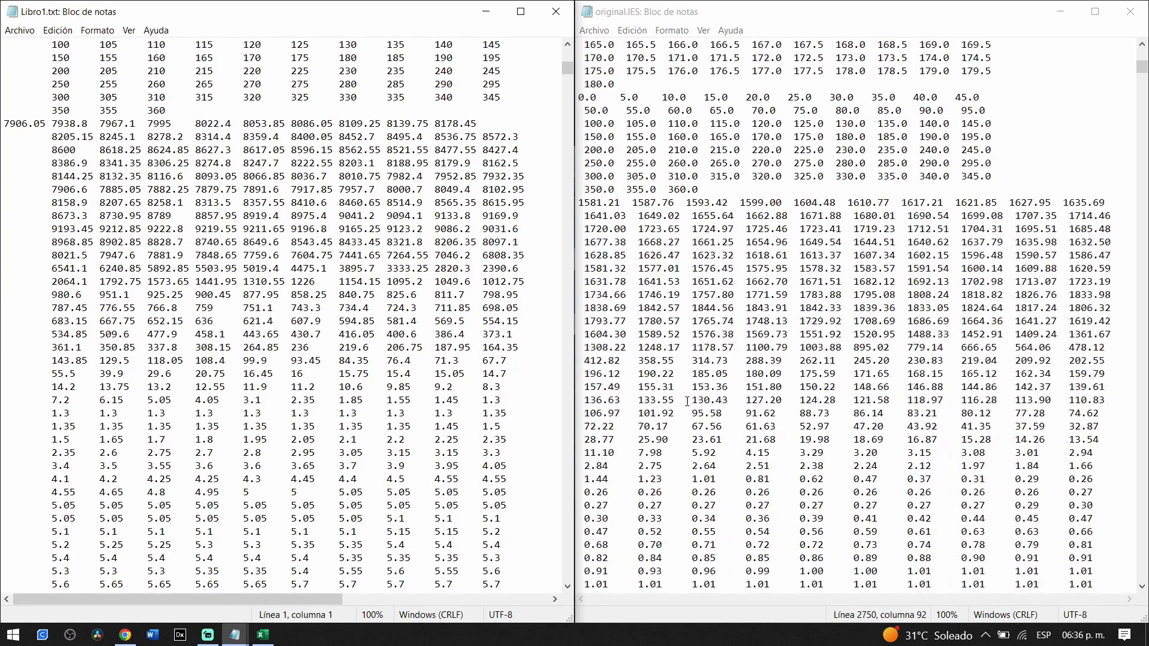
scroll(686, 402, "down", 1)
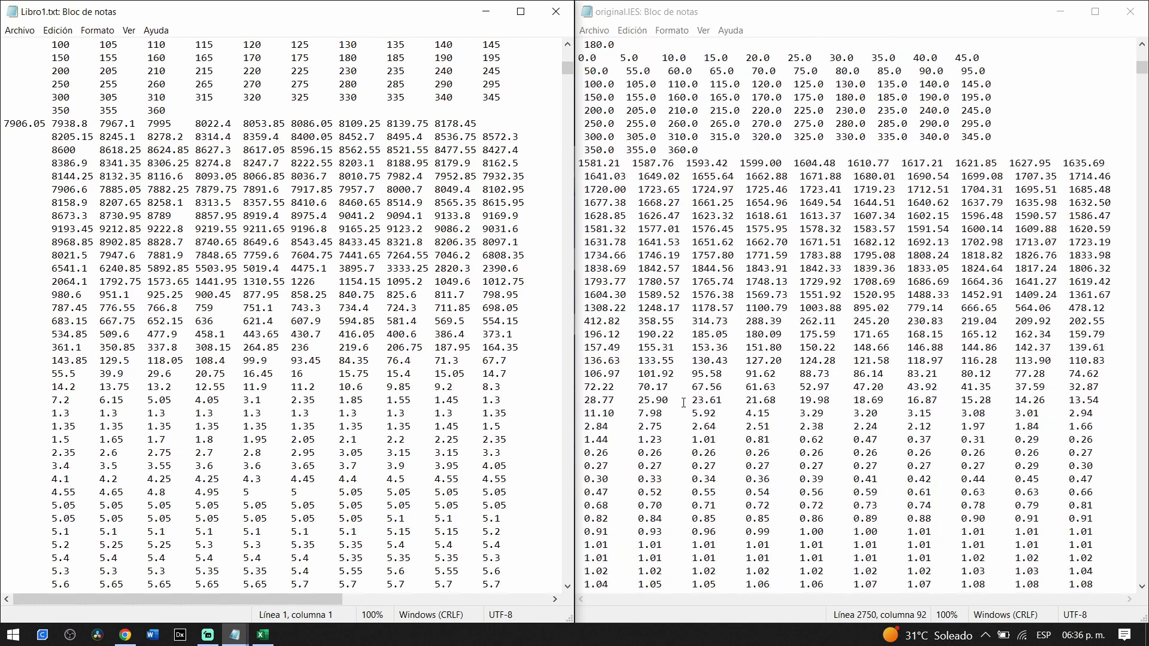
left_click(556, 11)
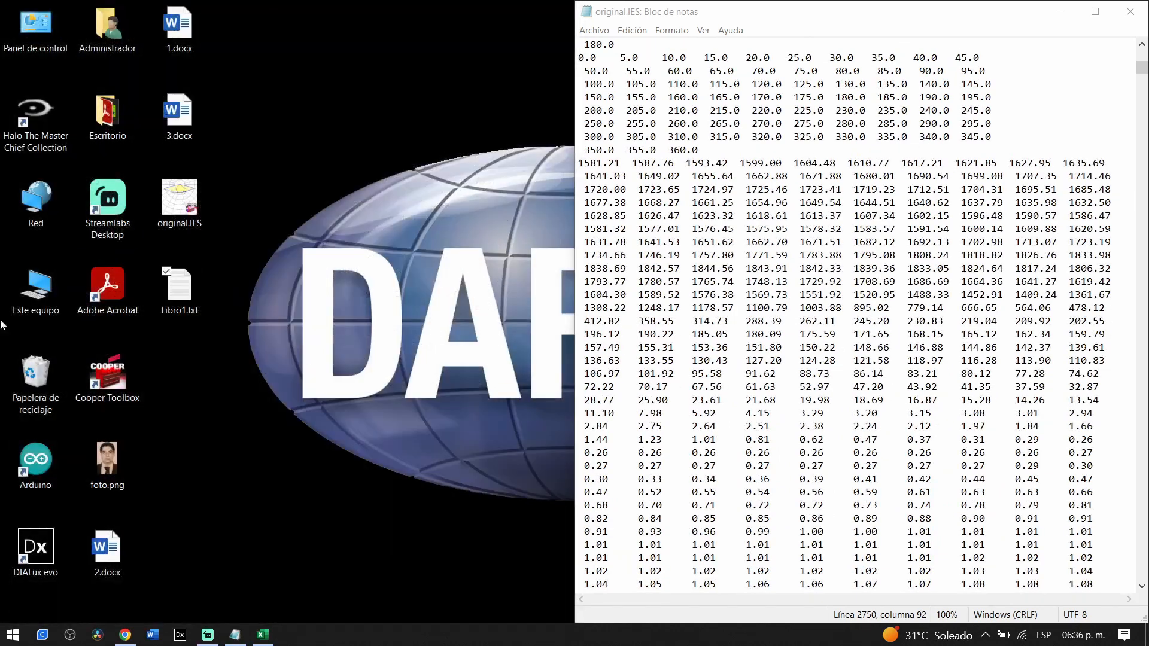
Step: Rename the desktop file Libro1.txt as Libro1.IES, accepting the extension change
left_click(194, 318)
left_click(193, 311)
key("shift+Left")
key("shift+Left")
key("shift+Left")
type("IE")
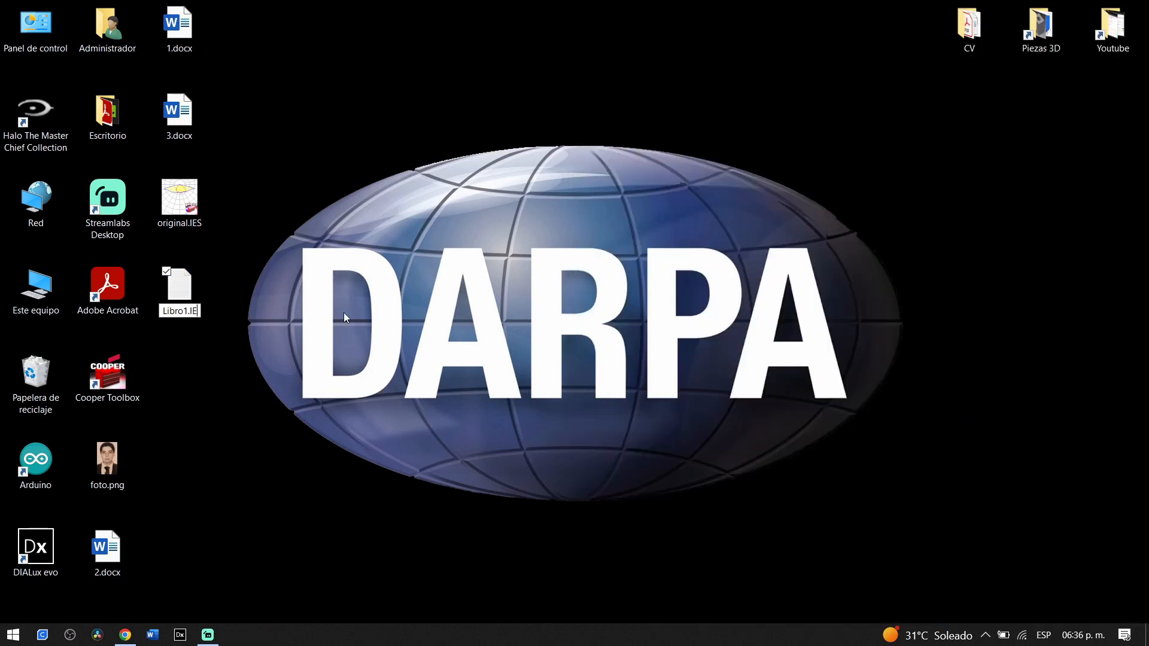
type("S")
key("Return")
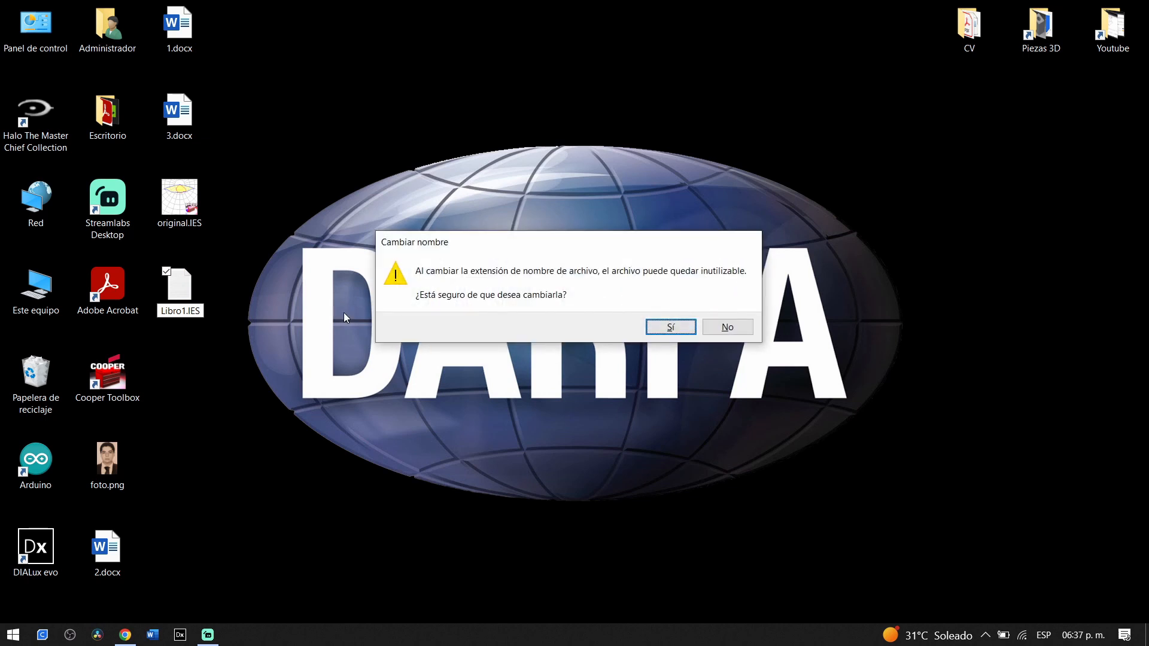
key("Return")
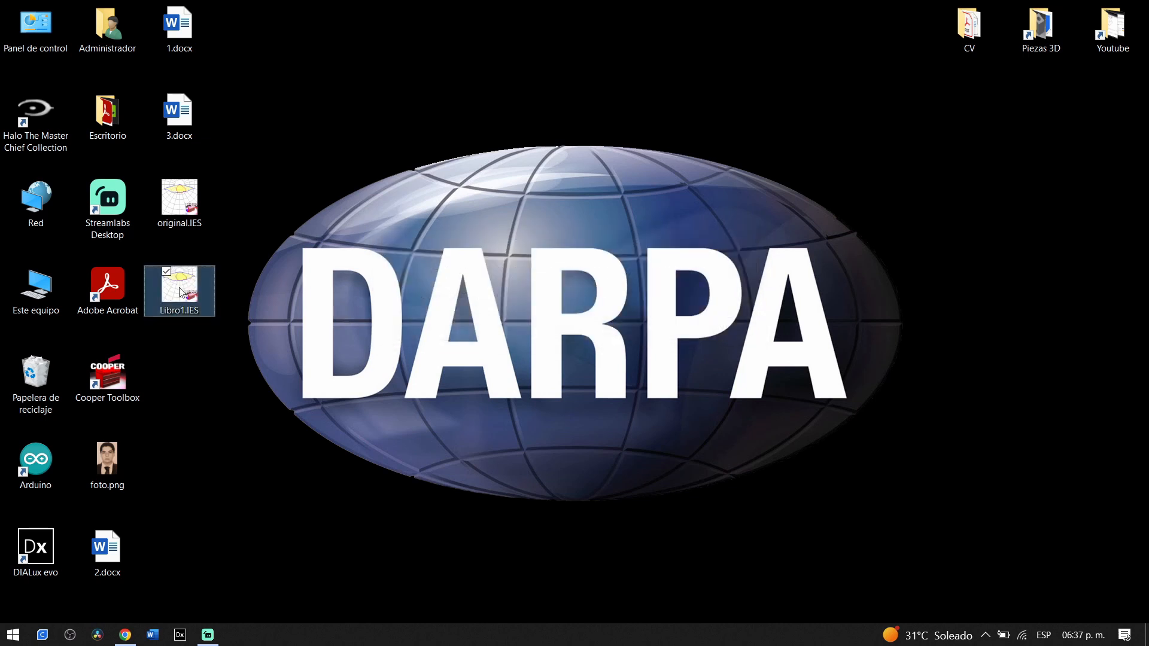
Step: Launch Cooper Photometric Toolbox, dismiss its Welcome Browser and open Libro1.IES and original.IES from the desktop together
double_click(124, 386)
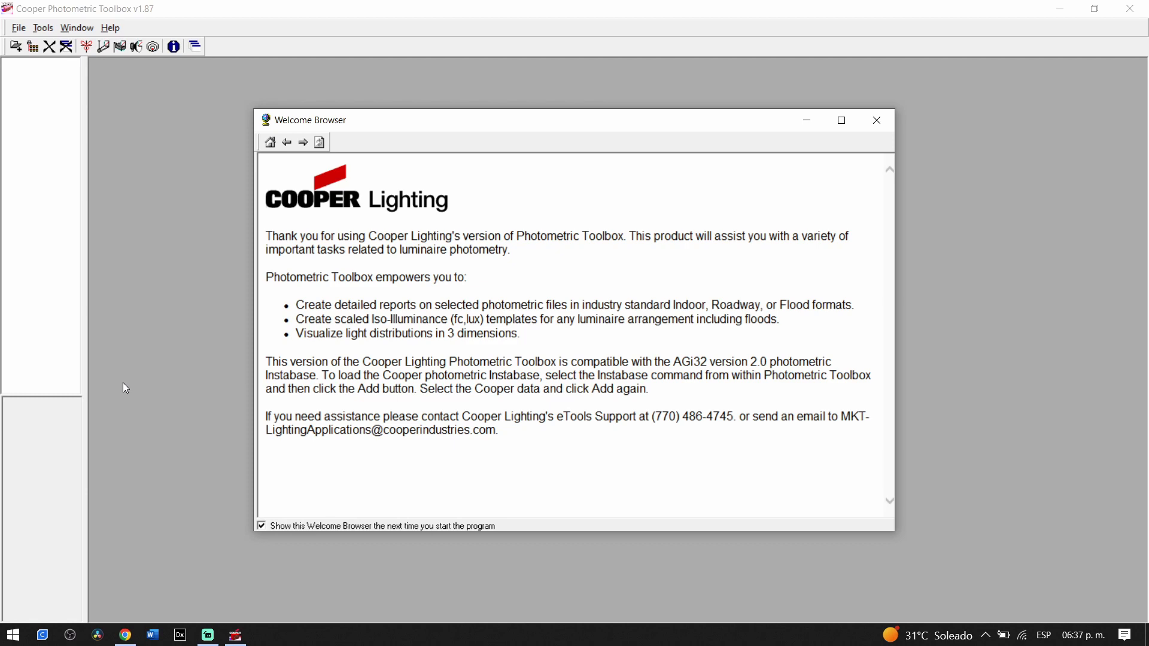
left_click(877, 120)
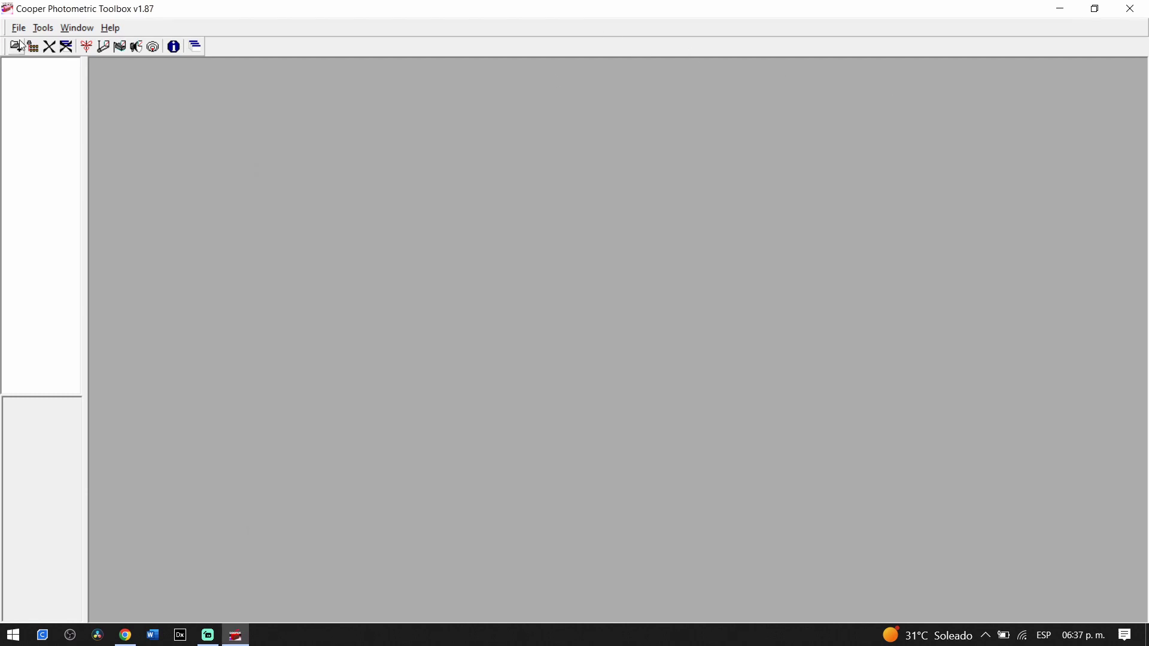
left_click(16, 48)
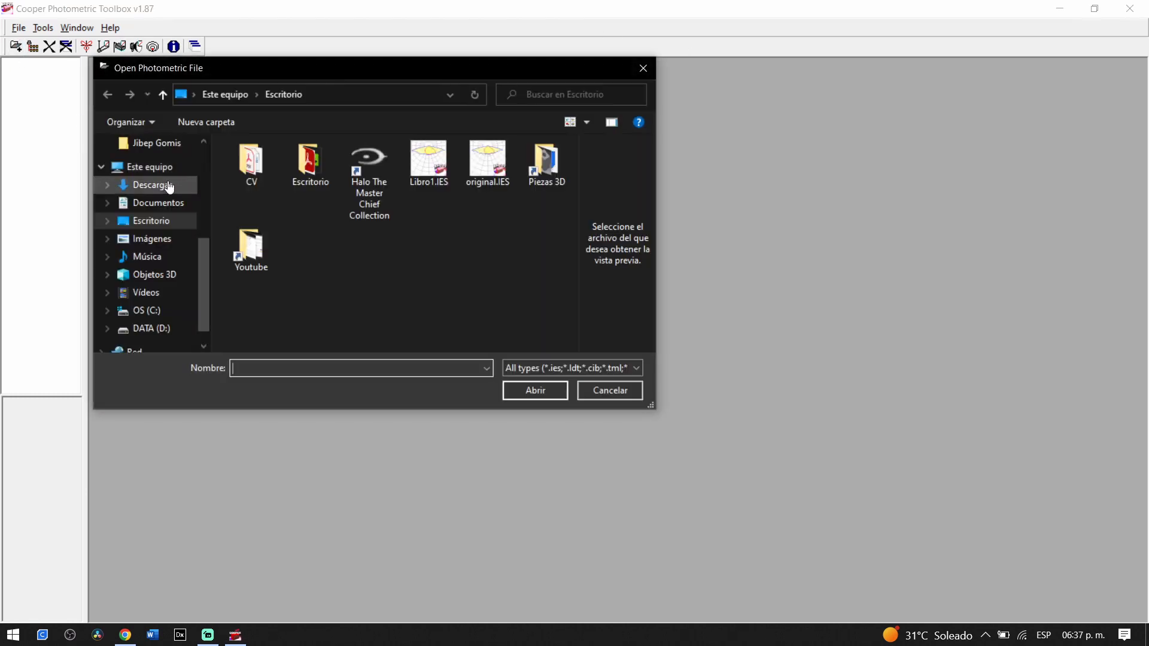
left_click_drag(492, 212, 441, 188)
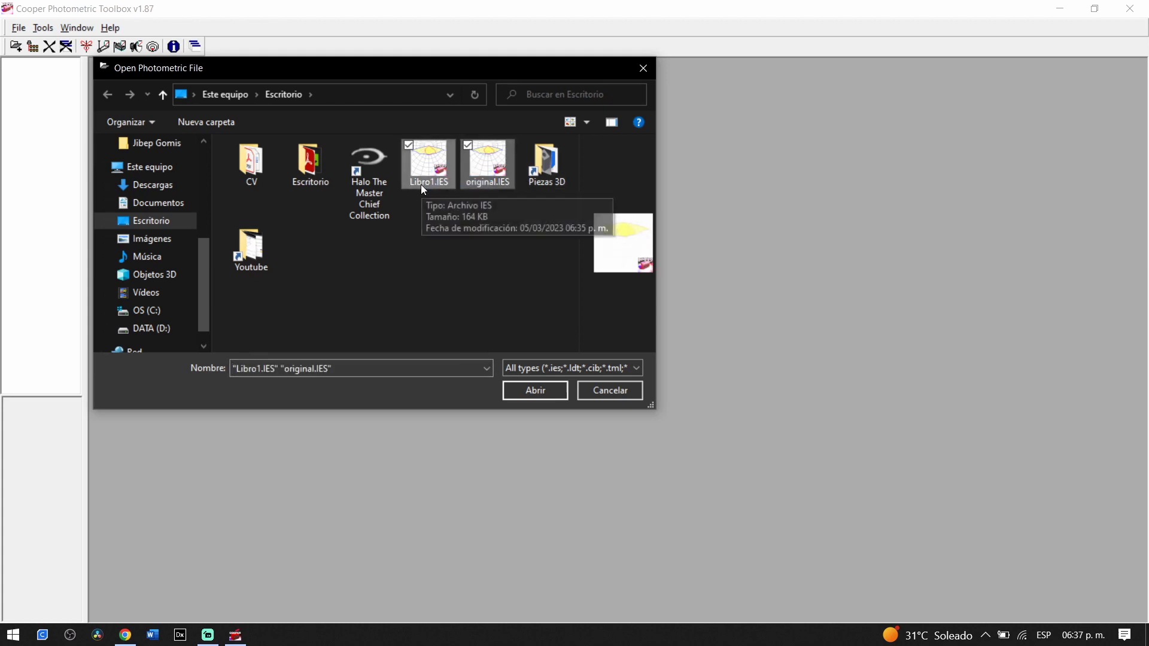
key("ctrl")
key("ctrl")
key("ctrl")
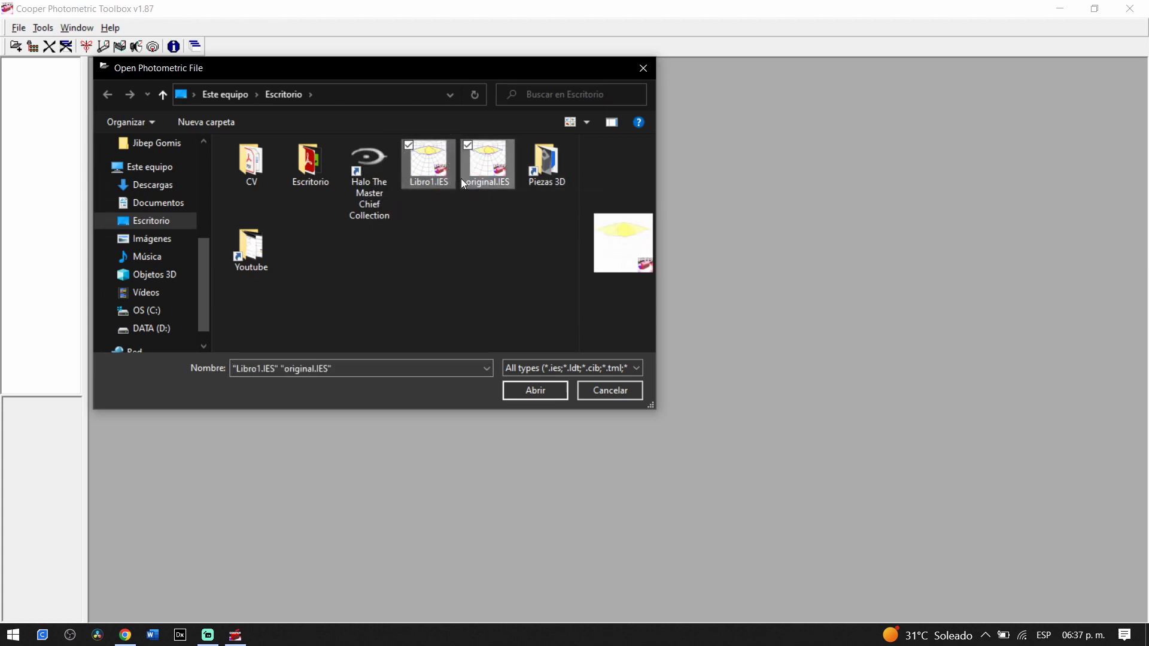
left_click(522, 390)
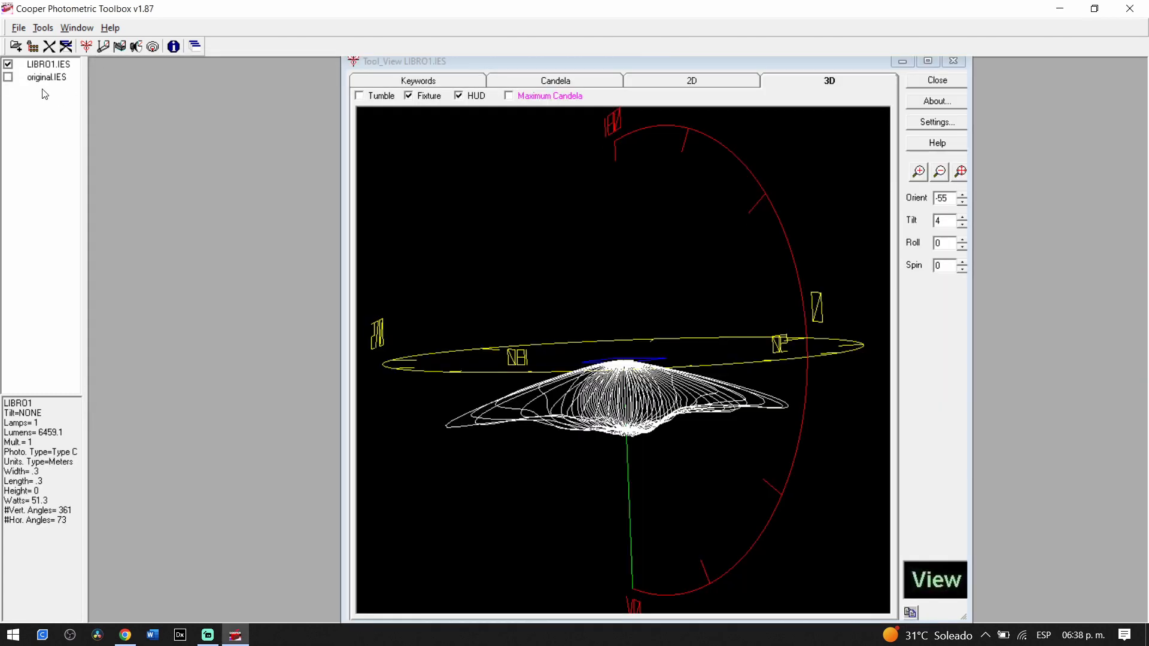
Step: Open a second 3D view window from the file list and arrange both view windows side by side
left_click(47, 77)
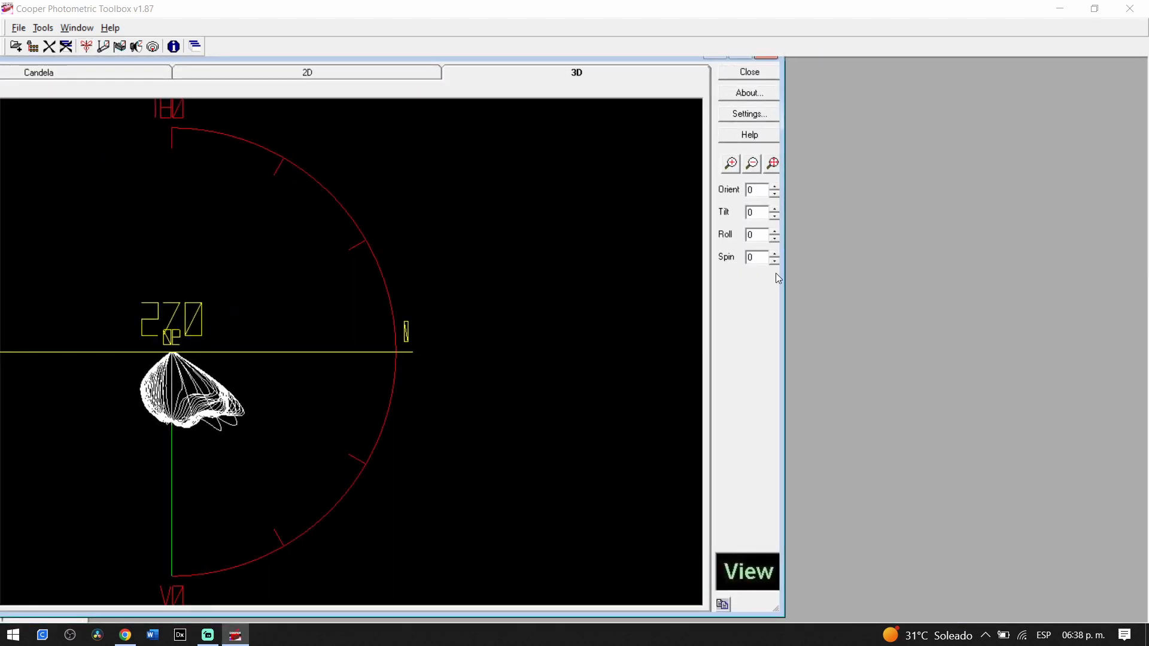
left_click_drag(781, 288, 970, 84)
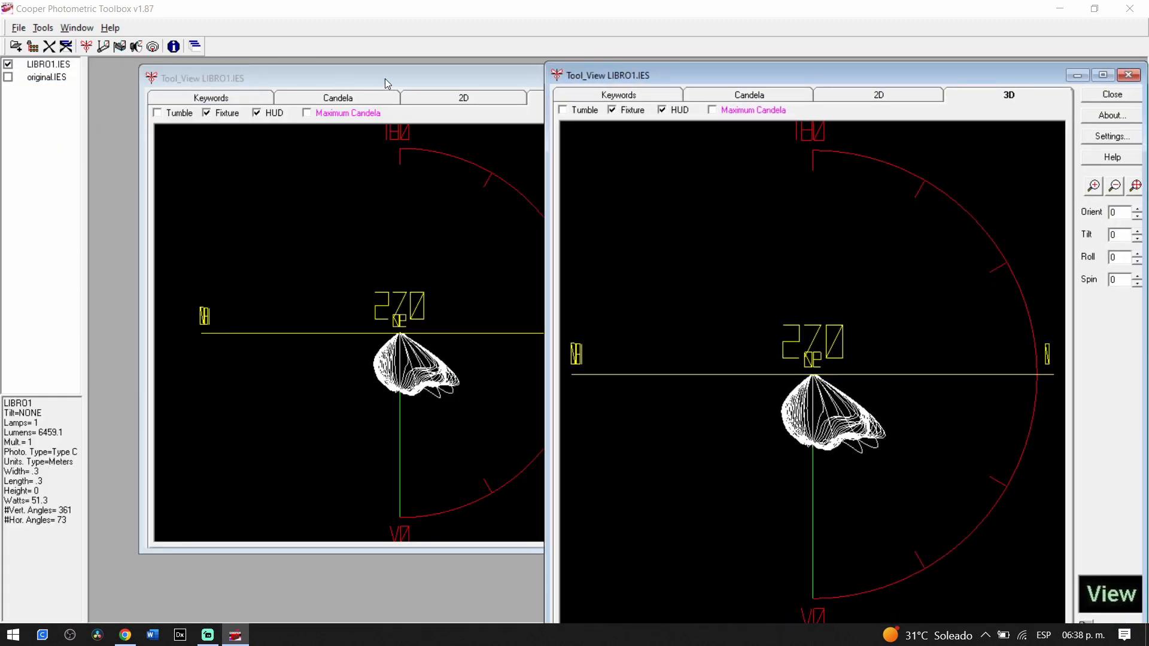
left_click_drag(385, 78, 301, 106)
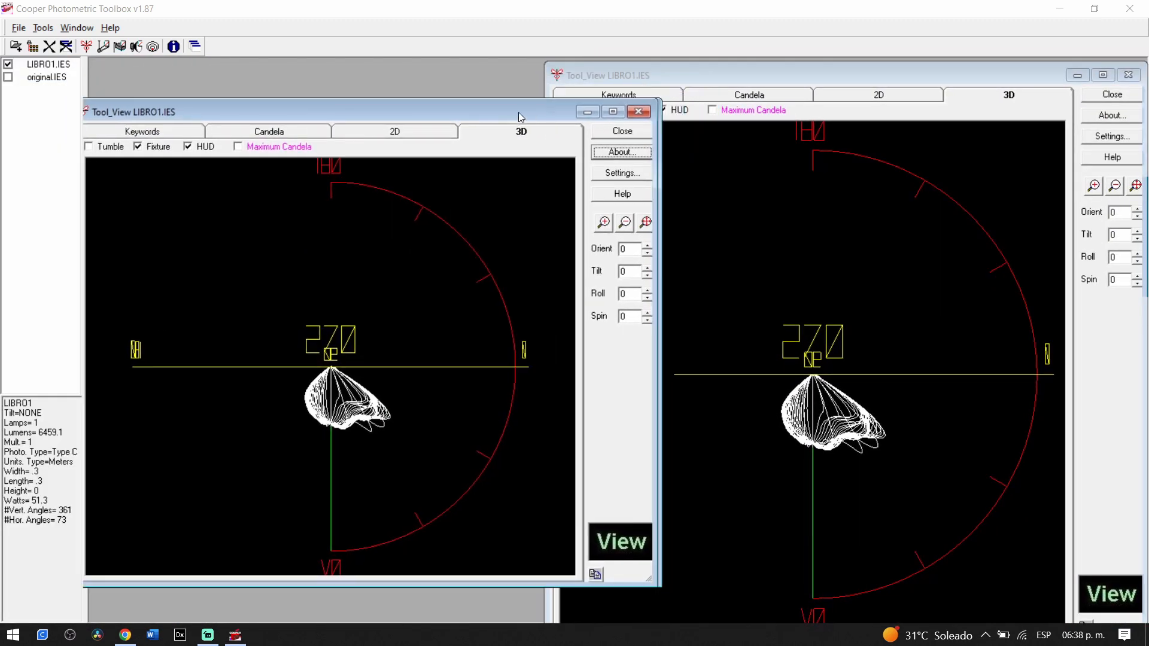
left_click_drag(612, 230, 504, 230)
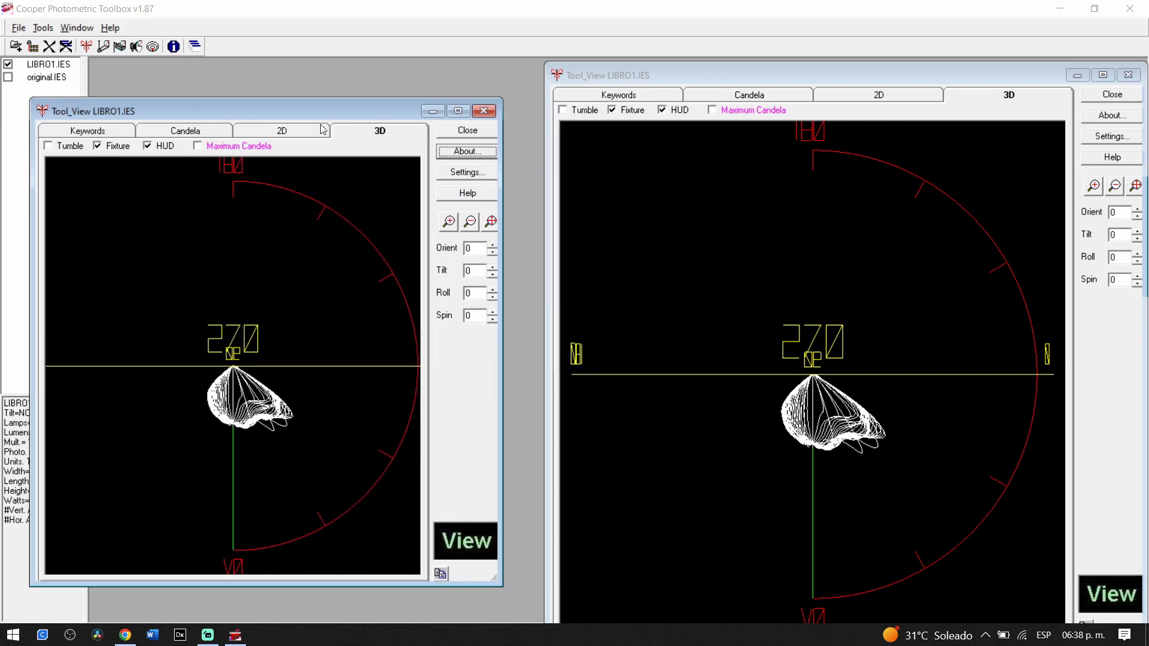
left_click_drag(314, 109, 366, 102)
Step: Rotate the 3D distribution in both view windows, and inspect the candela table and keywords of LIBRO1.IES
left_click_drag(767, 328, 862, 350)
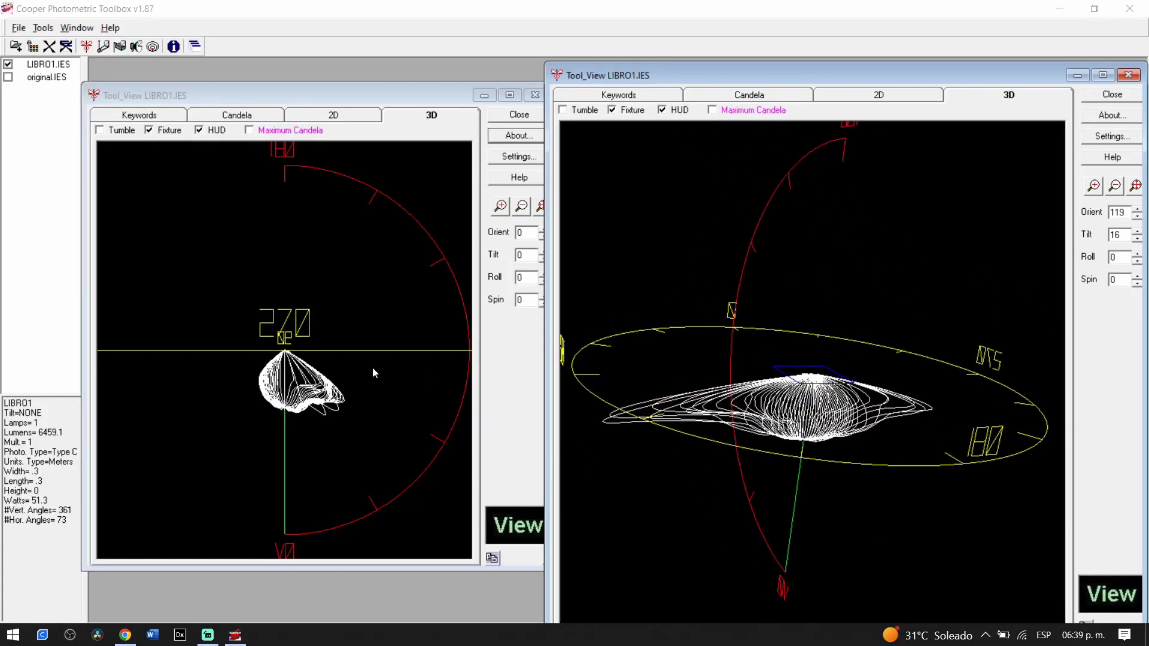
left_click_drag(372, 367, 428, 339)
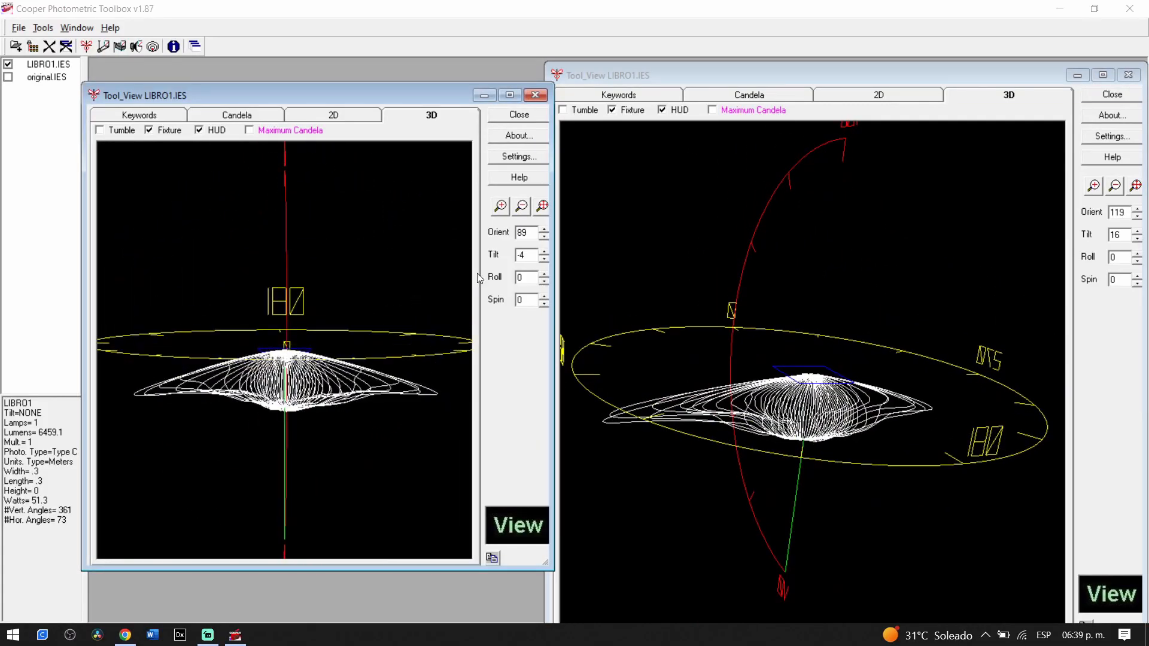
left_click(752, 96)
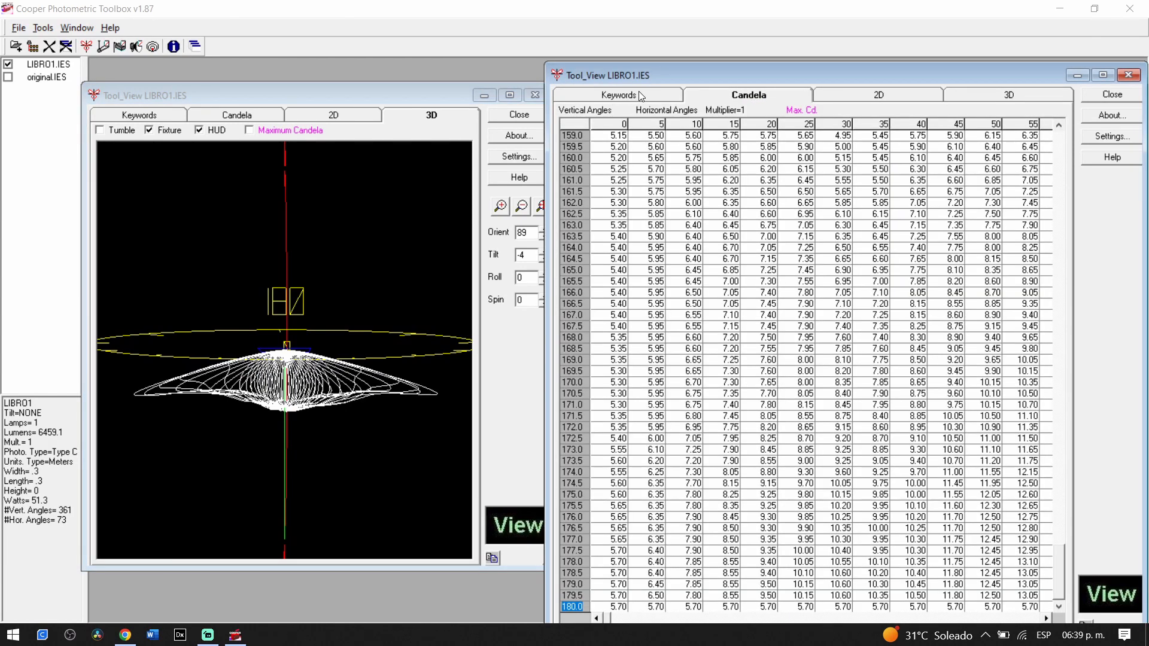
left_click(641, 94)
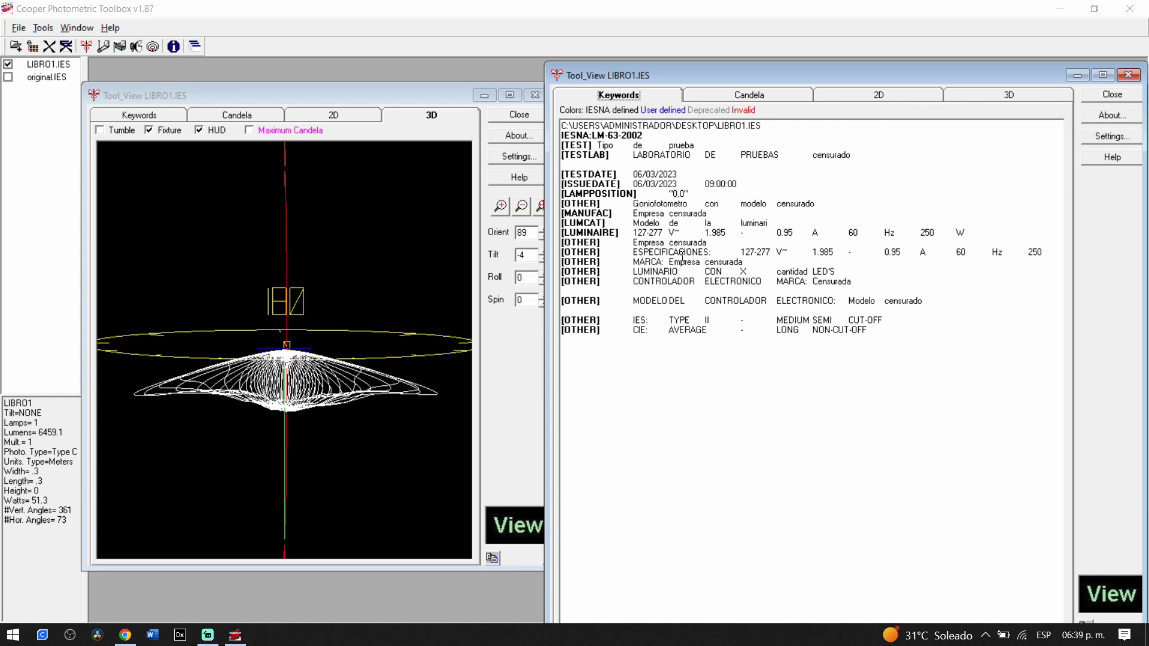
left_click(150, 115)
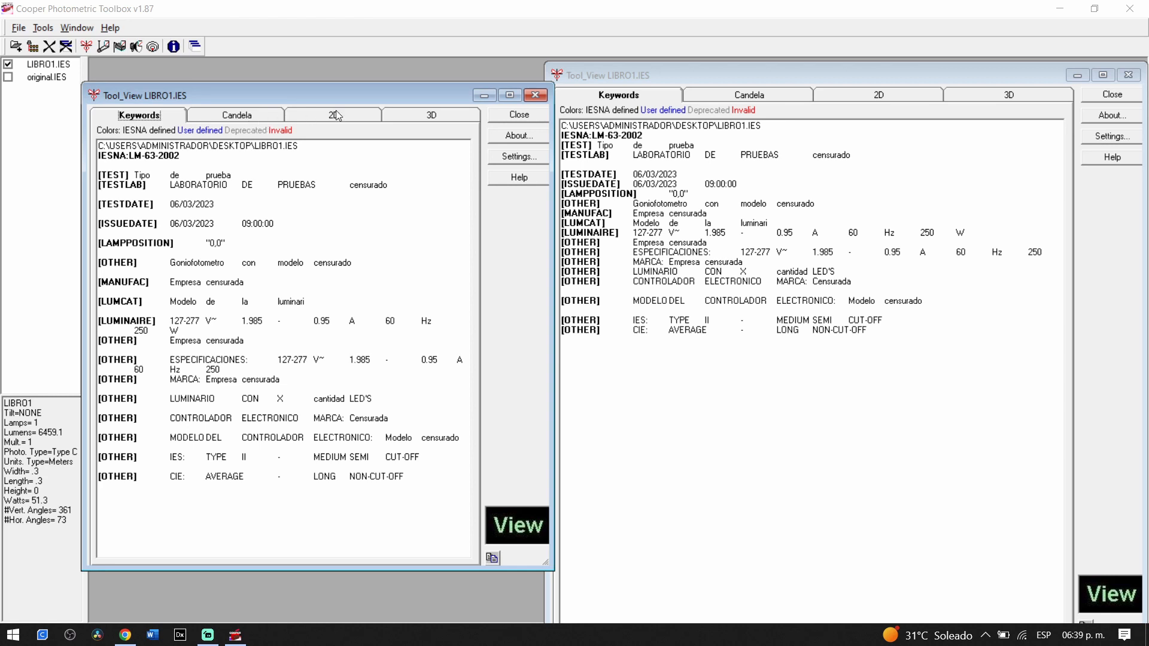
Step: Replace the duplicate LIBRO1.IES view with a view of original.IES alone, showing its keywords
left_click(536, 96)
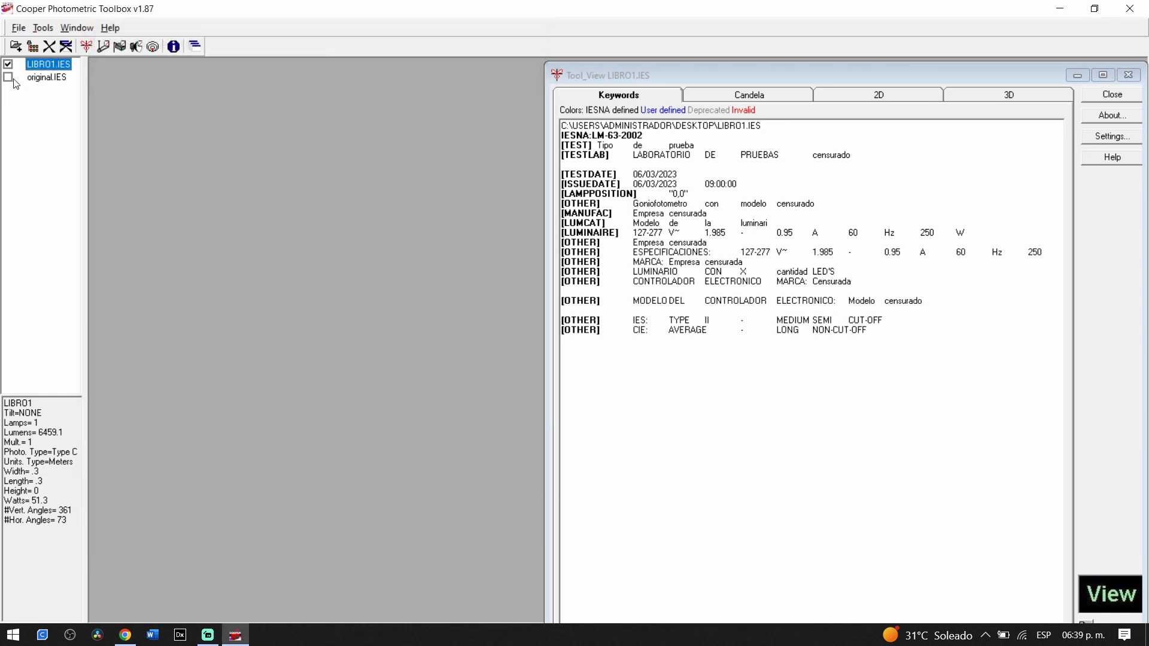
left_click(9, 65)
left_click(8, 77)
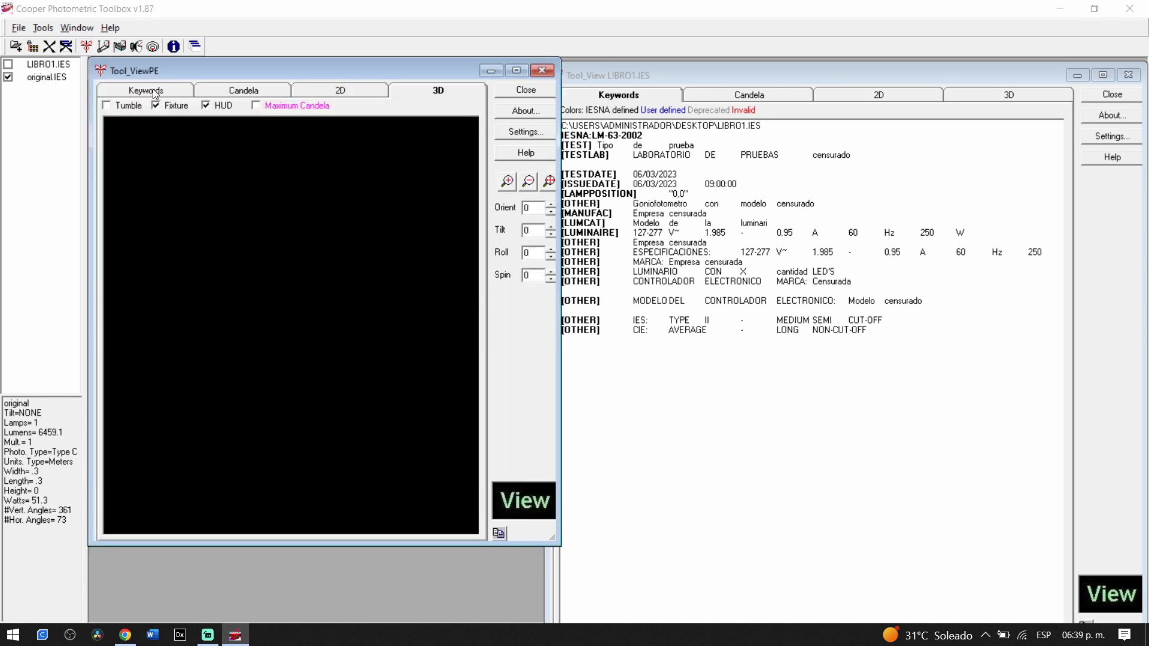
left_click(150, 91)
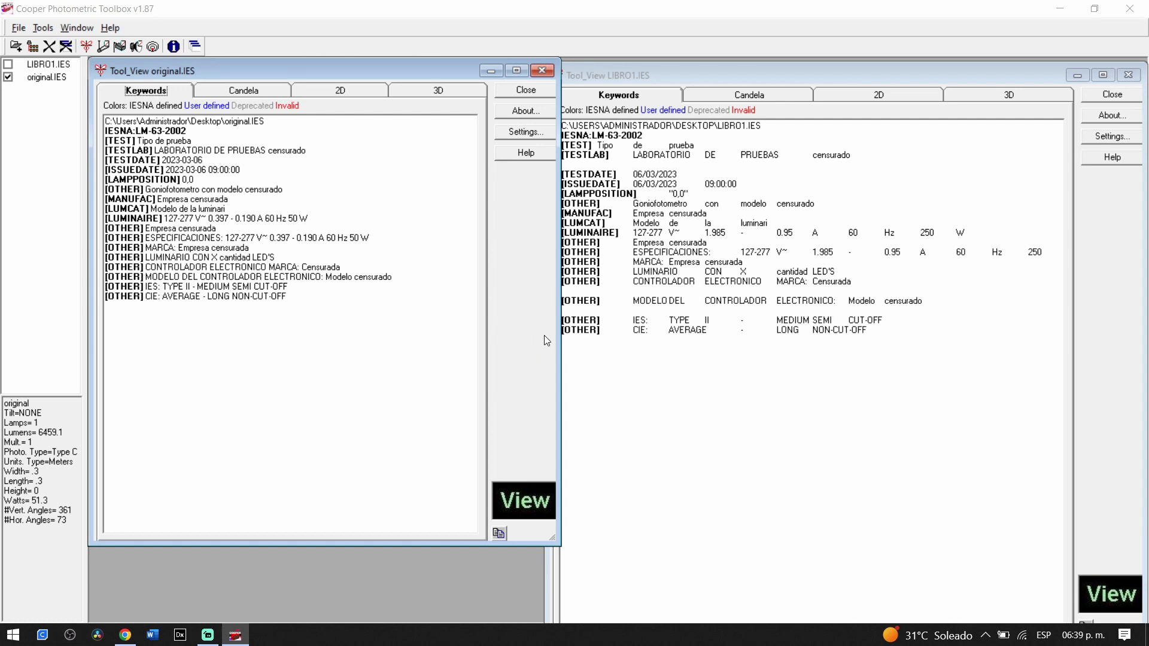
Step: Show the candela tables of original.IES and LIBRO1.IES side by side, both starting at the 0.0 vertical angle
left_click(236, 93)
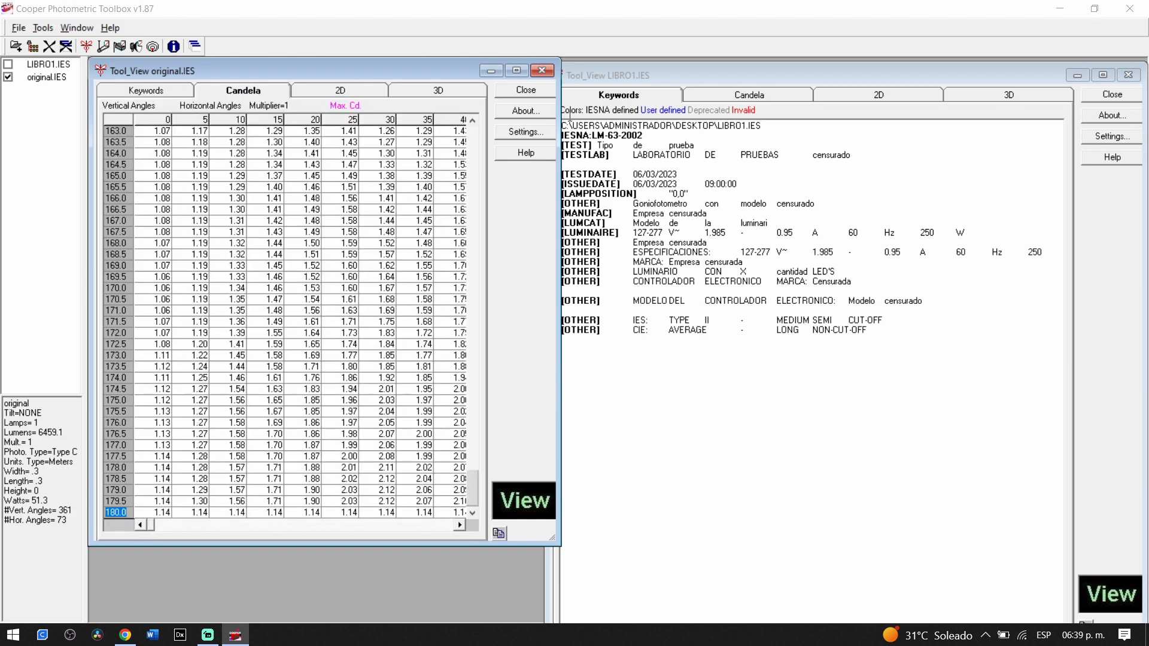
left_click(748, 94)
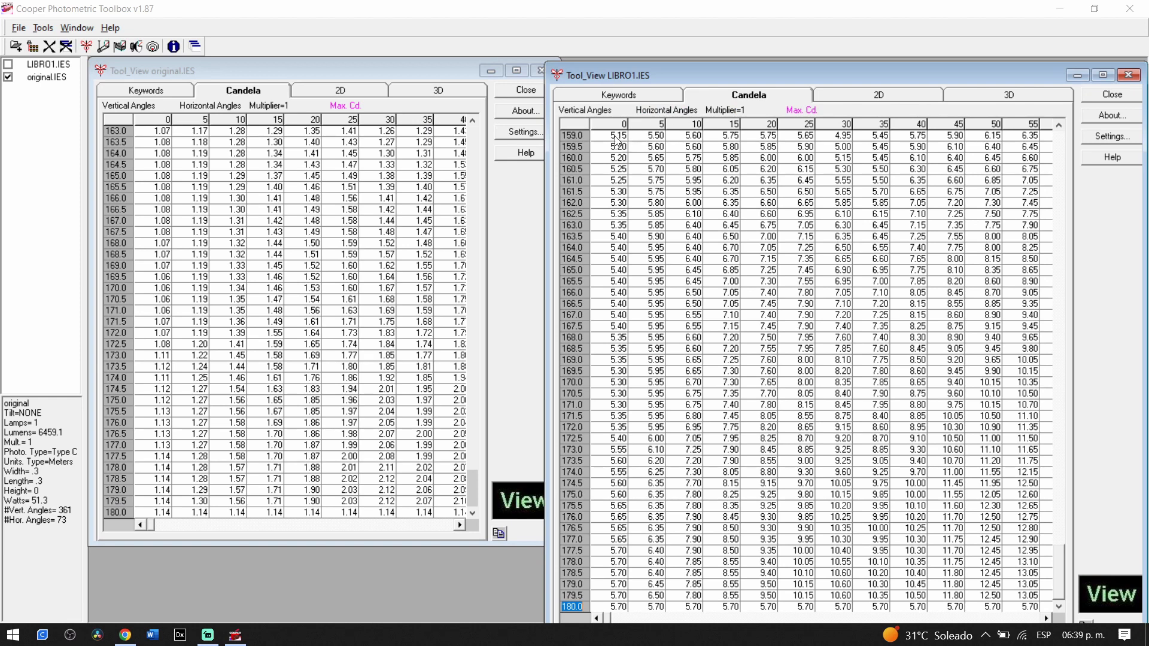
scroll(638, 179, "up", 3)
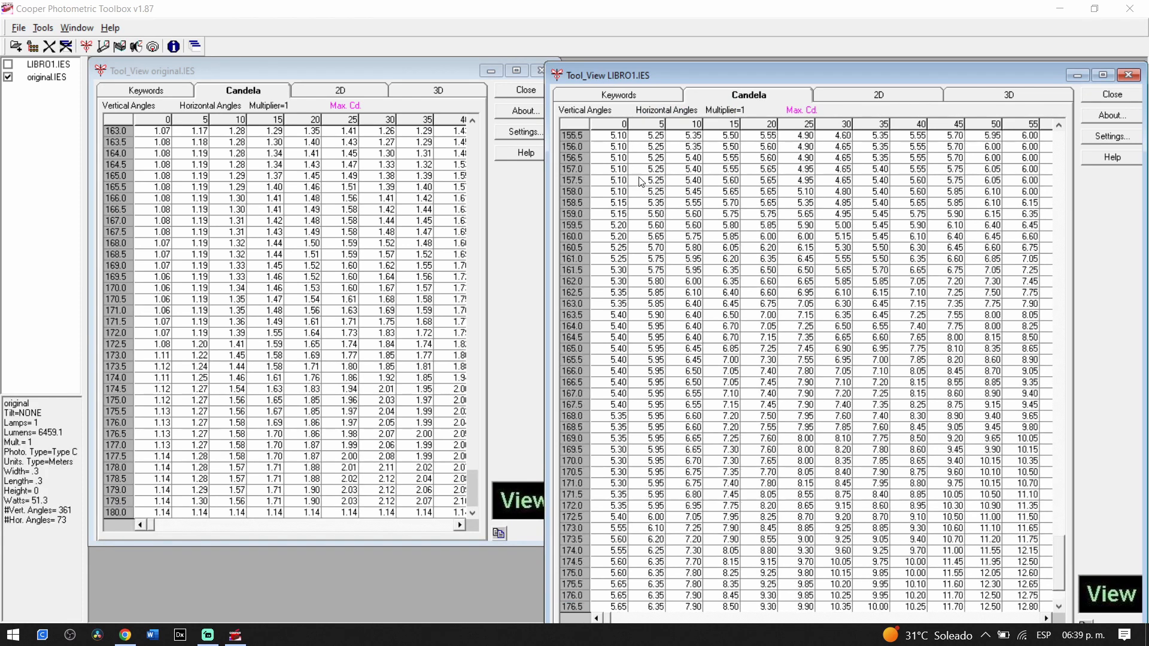
scroll(640, 182, "up", 6)
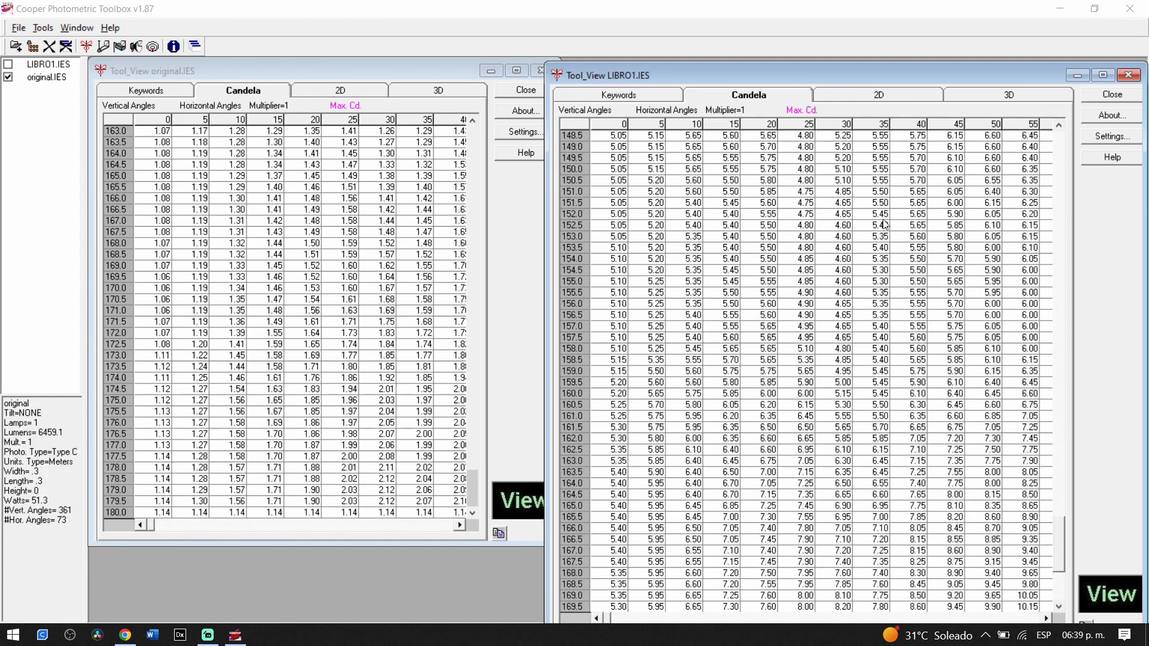
scroll(885, 221, "up", 1)
left_click_drag(1061, 557, 1086, 194)
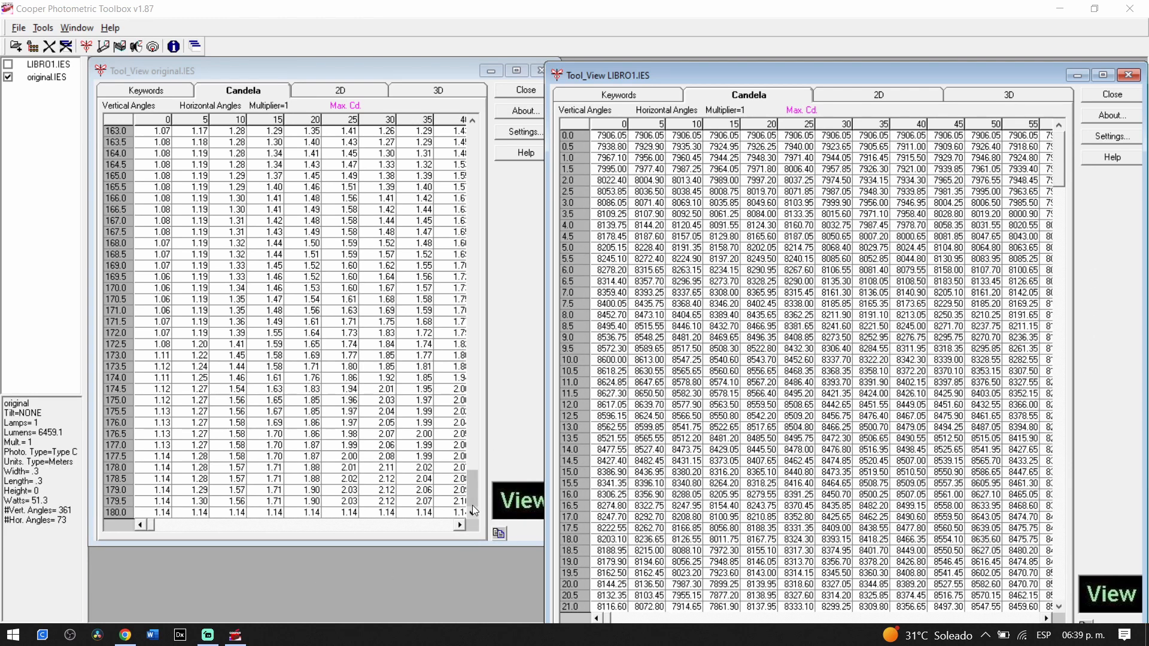
left_click_drag(472, 503, 473, 103)
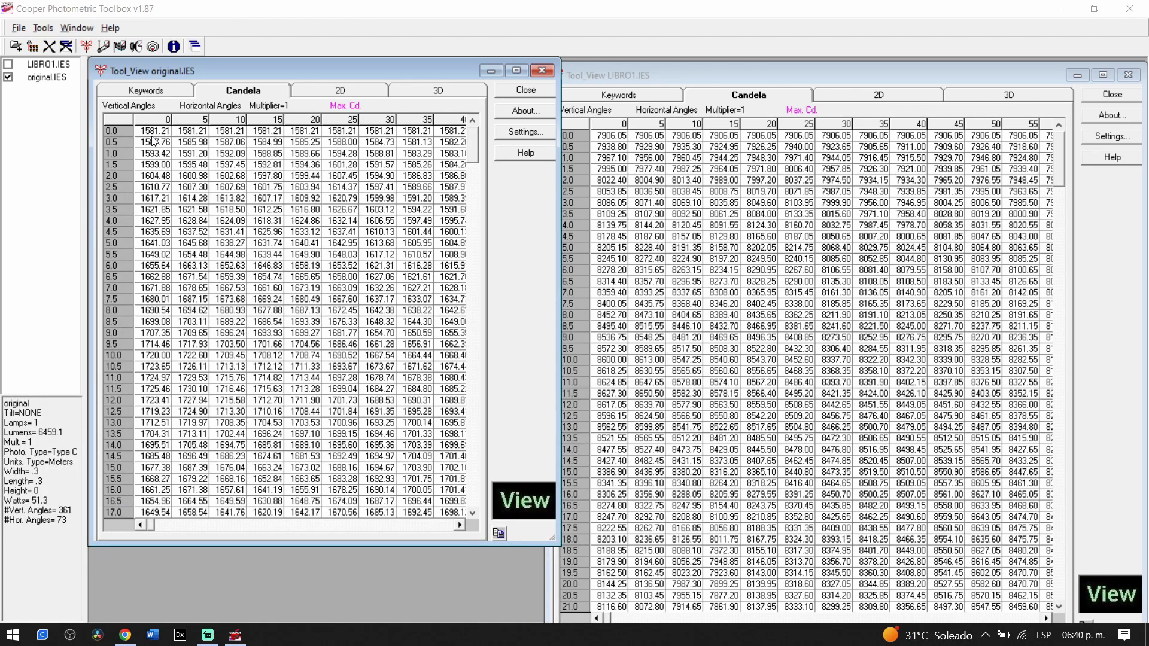
Step: Examine the LIBRO1.IES candela values at higher vertical angles against the table of original.IES
scroll(860, 373, "down", 3)
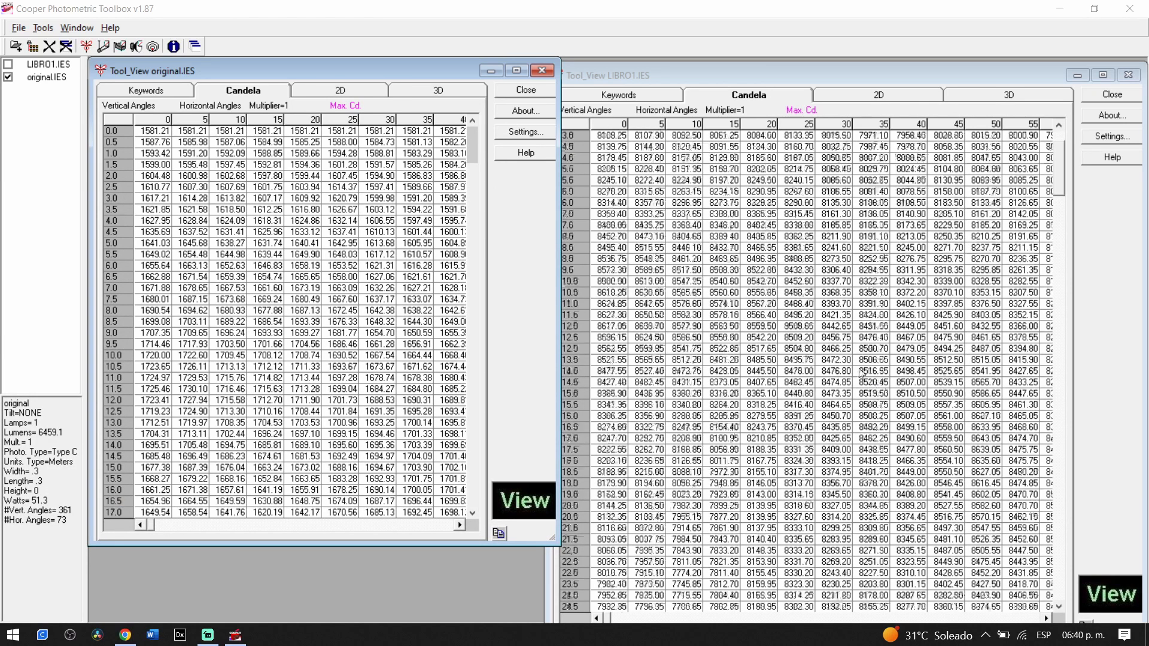
scroll(861, 373, "down", 3)
scroll(888, 256, "down", 3)
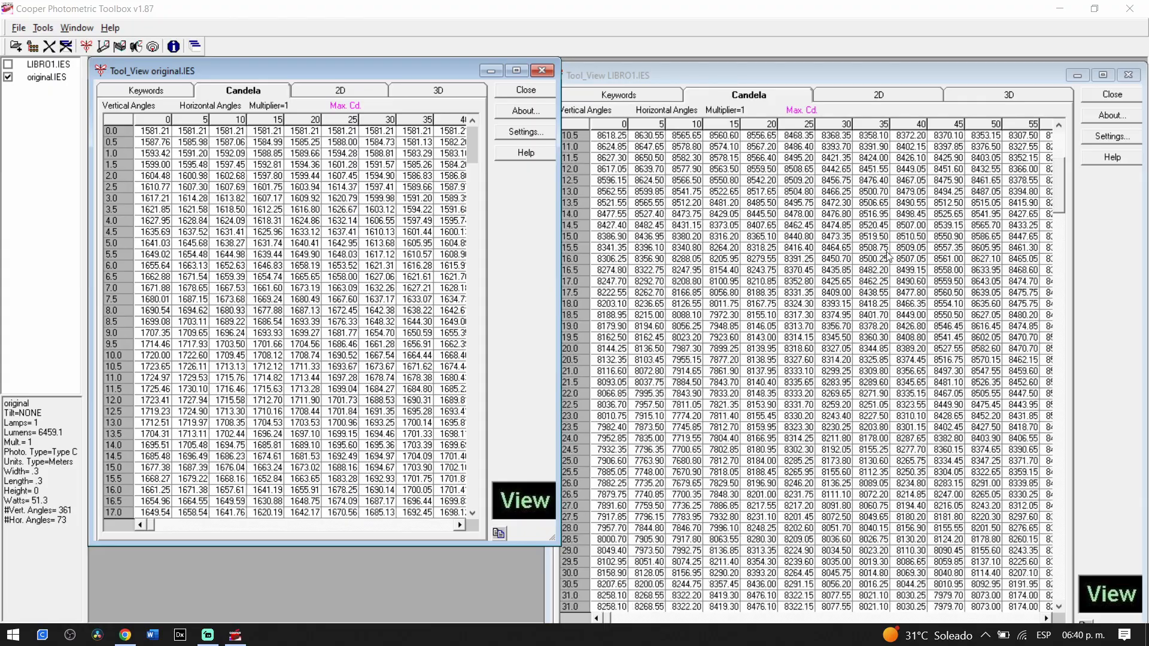
scroll(888, 256, "down", 3)
scroll(770, 239, "down", 6)
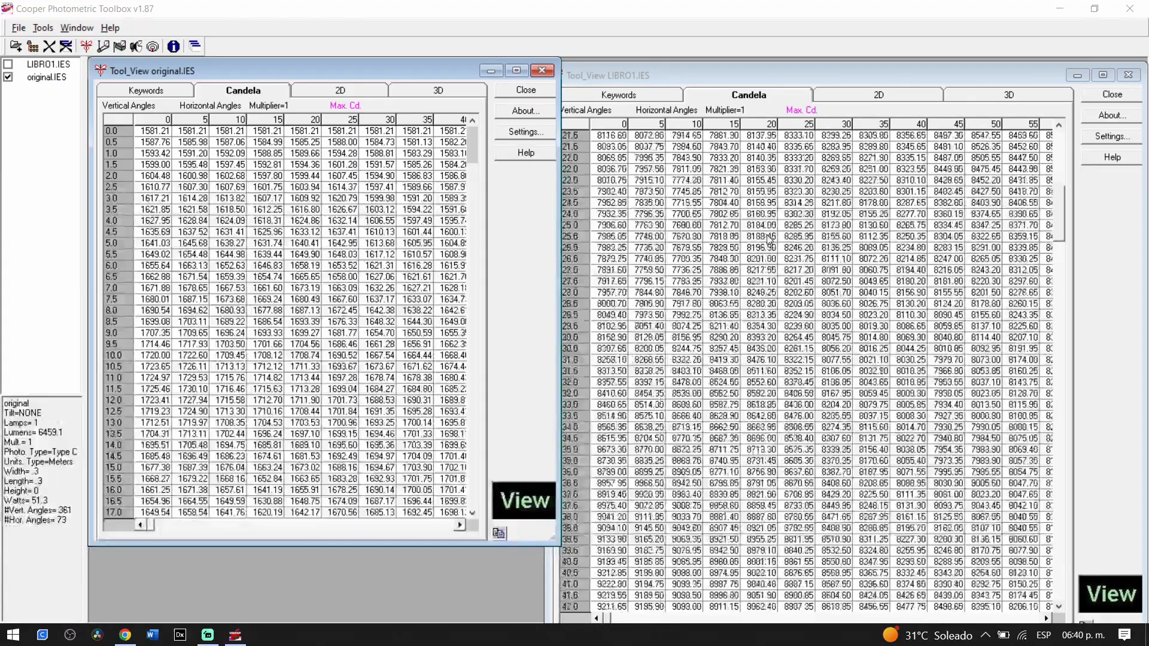
scroll(771, 240, "up", 6)
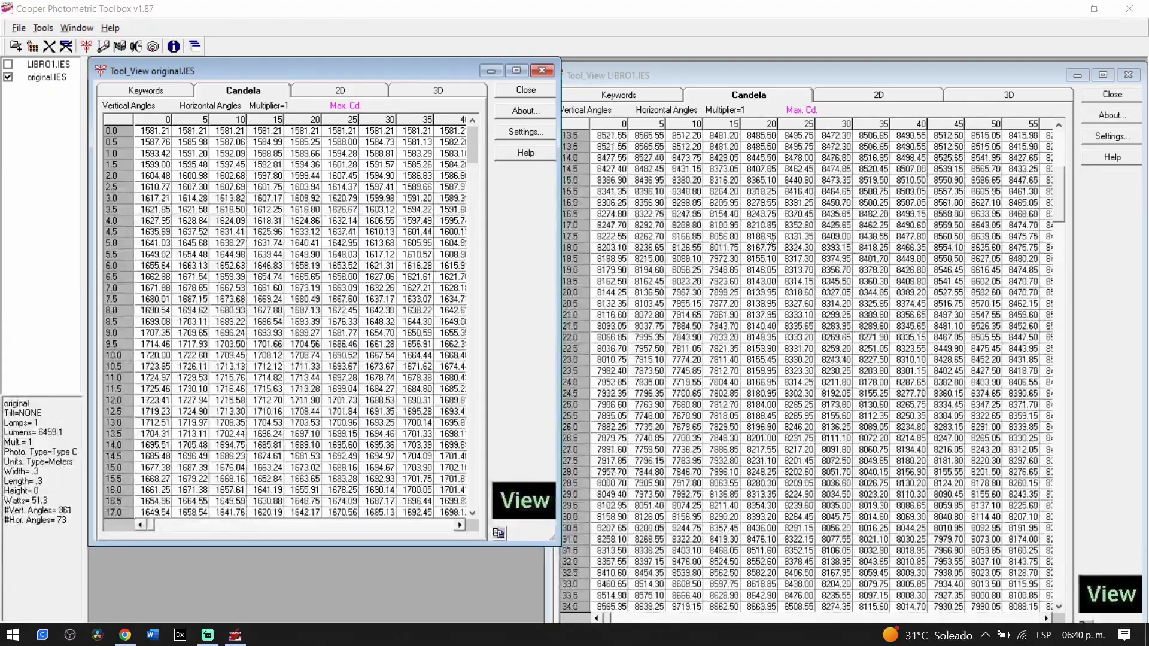
scroll(770, 239, "up", 5)
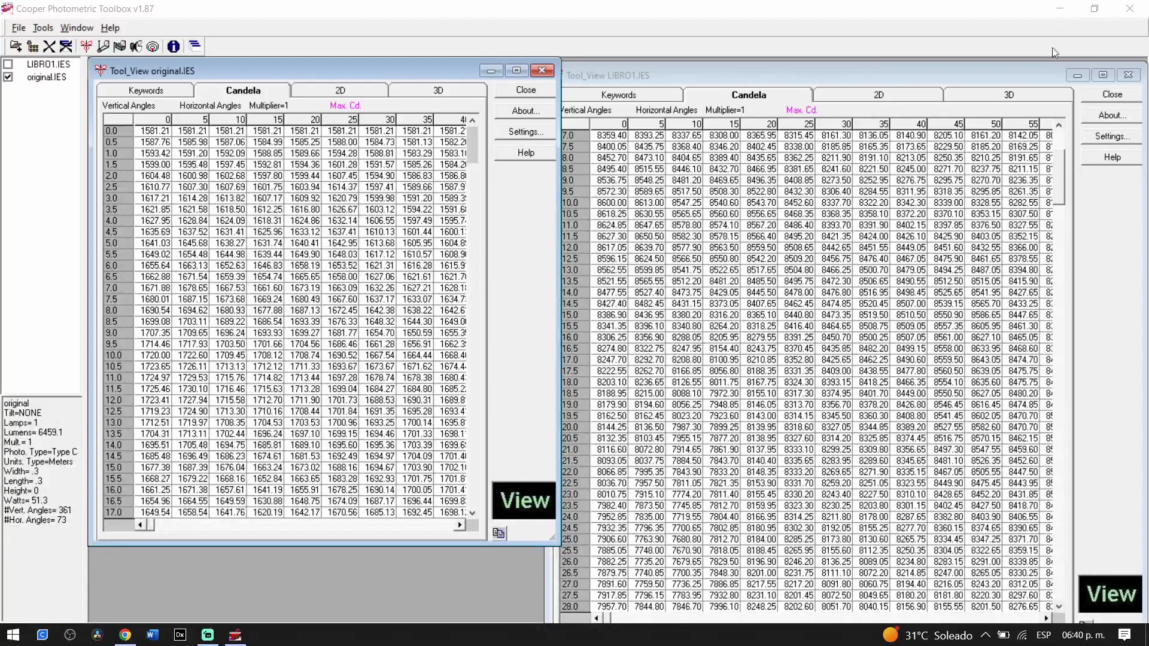
left_click(1060, 144)
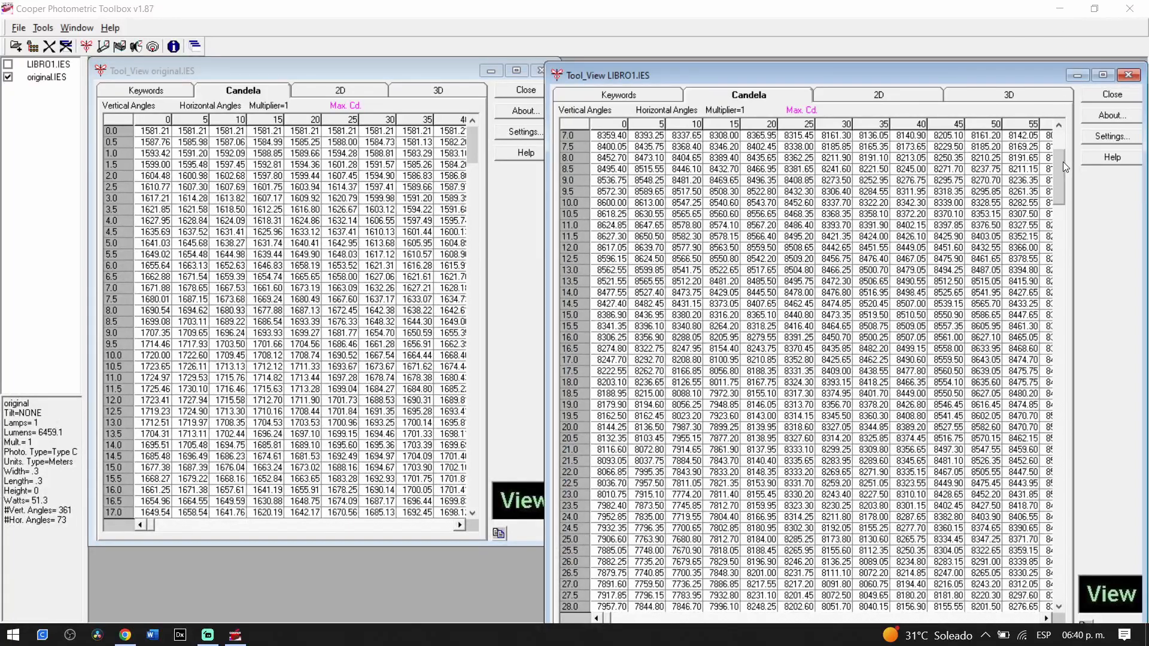
mouse_move(1063, 162)
left_mouse_down()
mouse_move(1065, 128)
mouse_move(1059, 167)
left_mouse_up()
Step: Close both view windows and open Indoor Reports for LIBRO1.IES and original.IES, placed next to each other
left_click(536, 75)
left_click(537, 69)
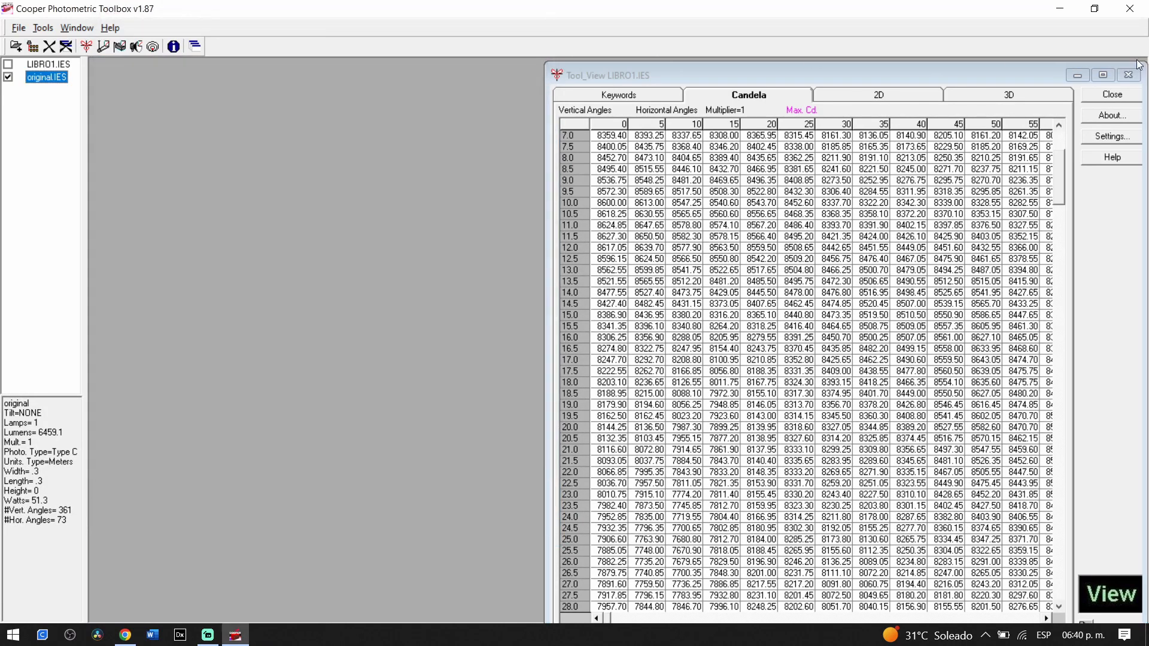
left_click(1128, 75)
left_click(9, 64)
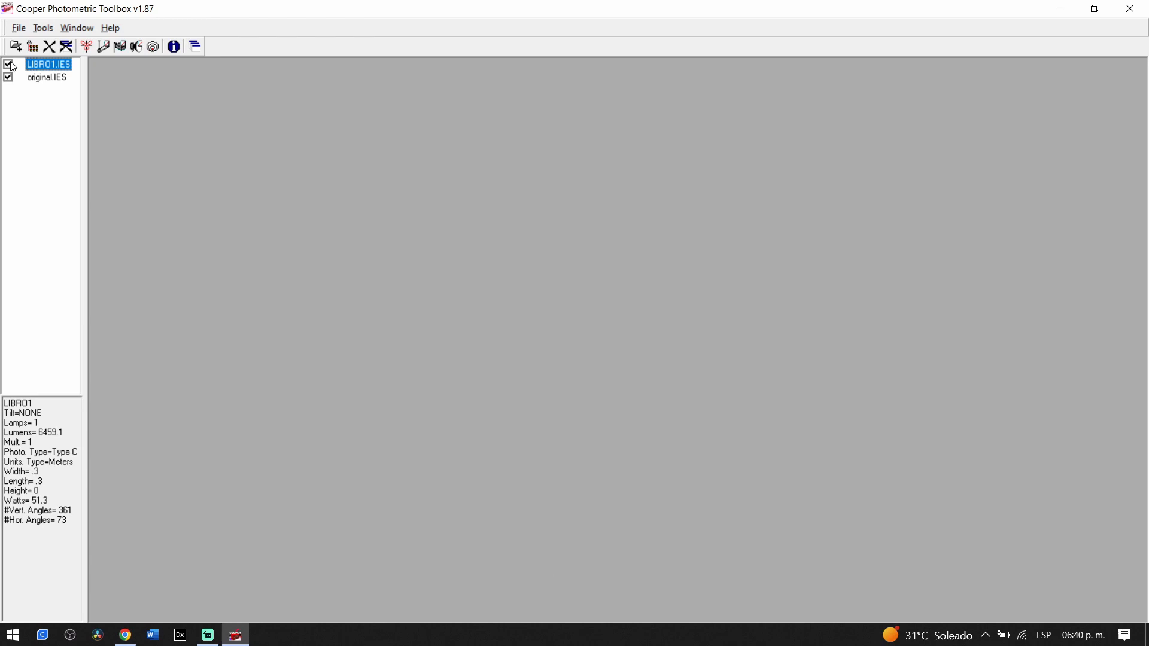
left_click(102, 51)
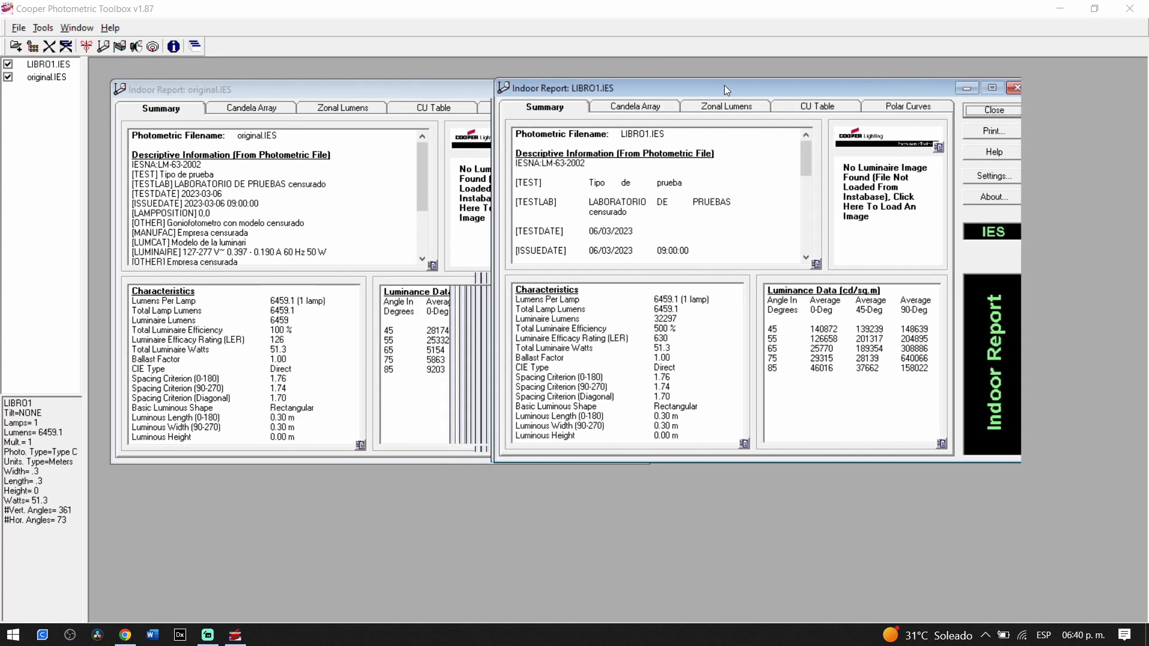
left_click_drag(724, 89, 746, 85)
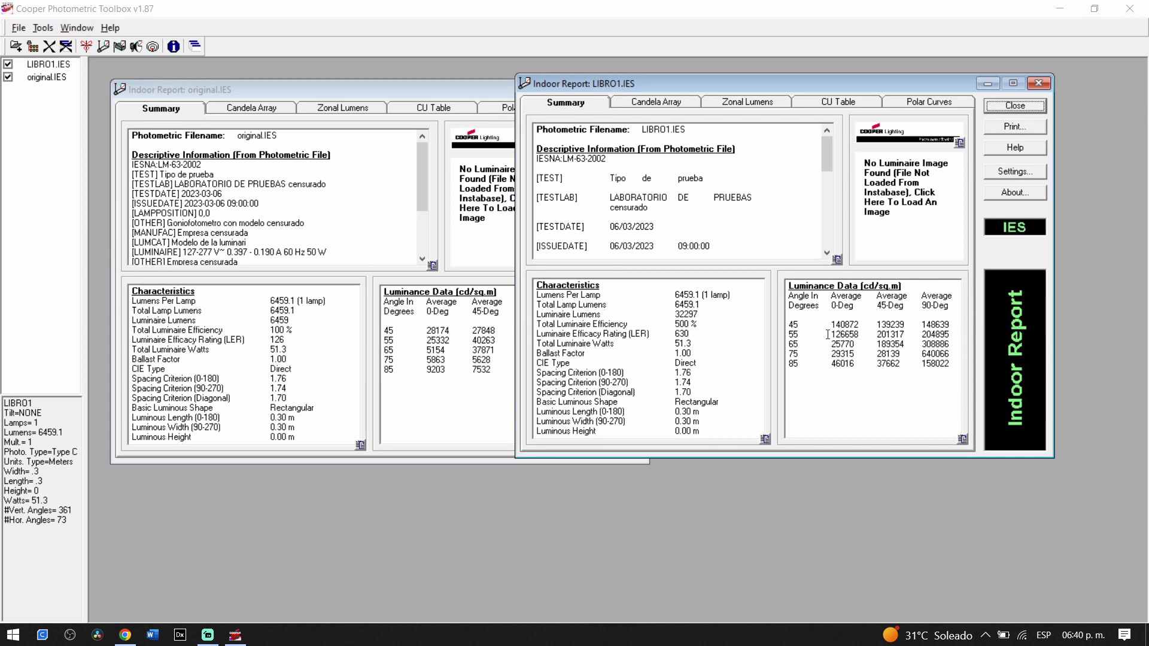
Step: Compare the lumen characteristics and the 45-degree average 0-Deg luminance in both Indoor Reports, and check the descriptive information of original.IES
left_click_drag(669, 292, 710, 314)
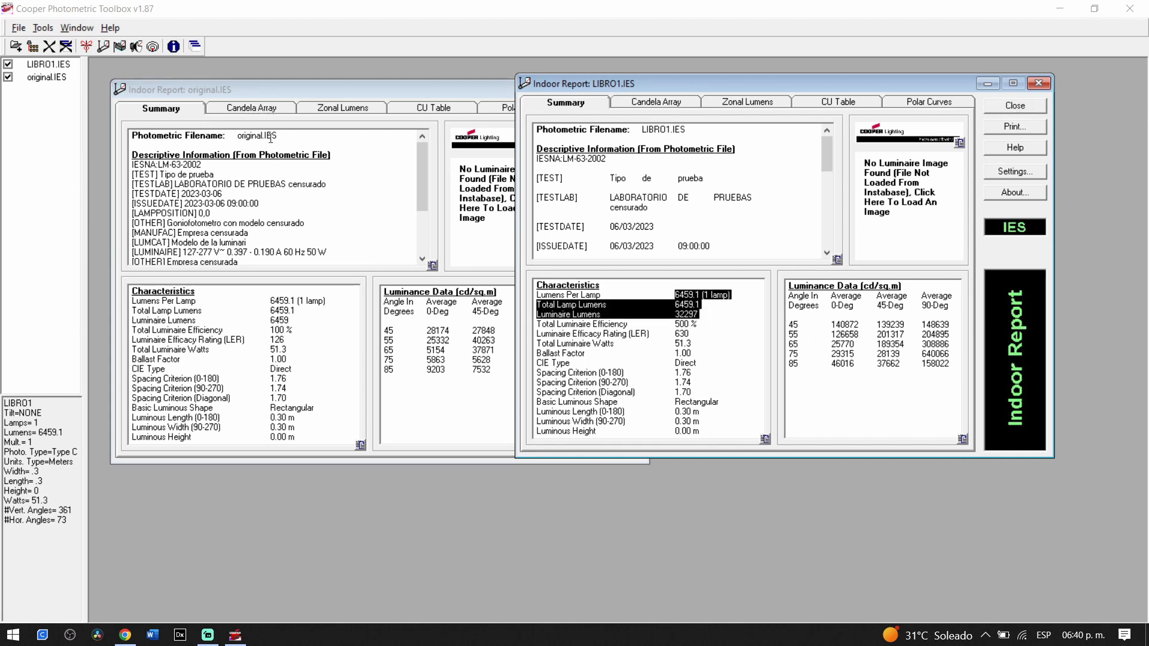
left_click_drag(271, 295, 290, 311)
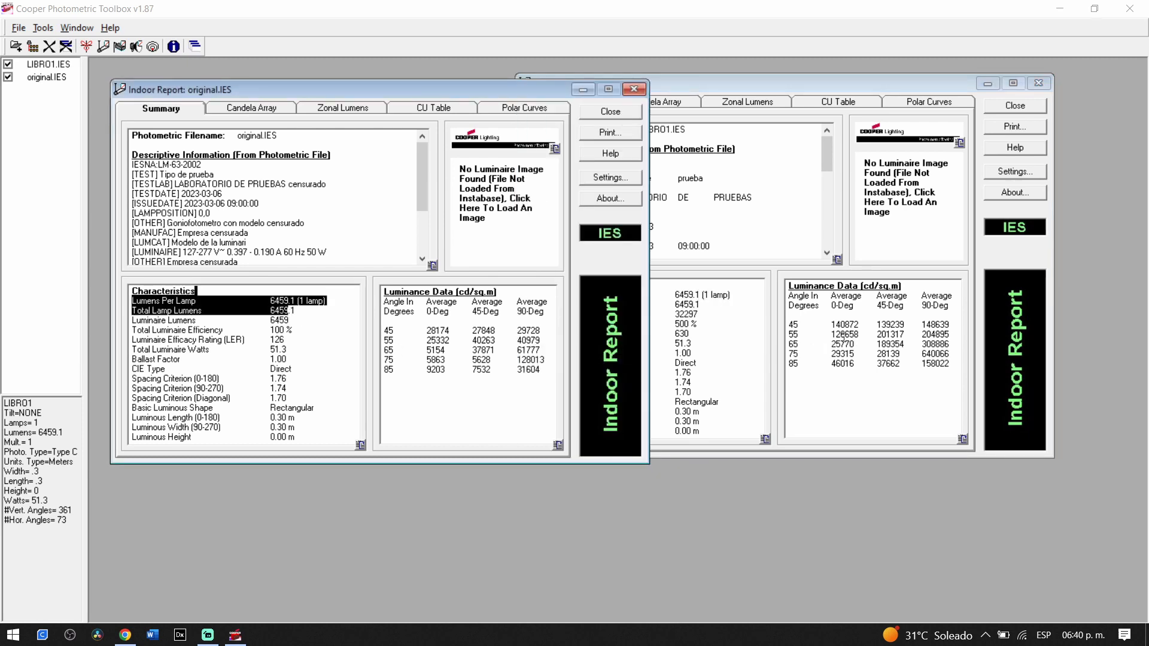
left_click_drag(832, 326, 860, 328)
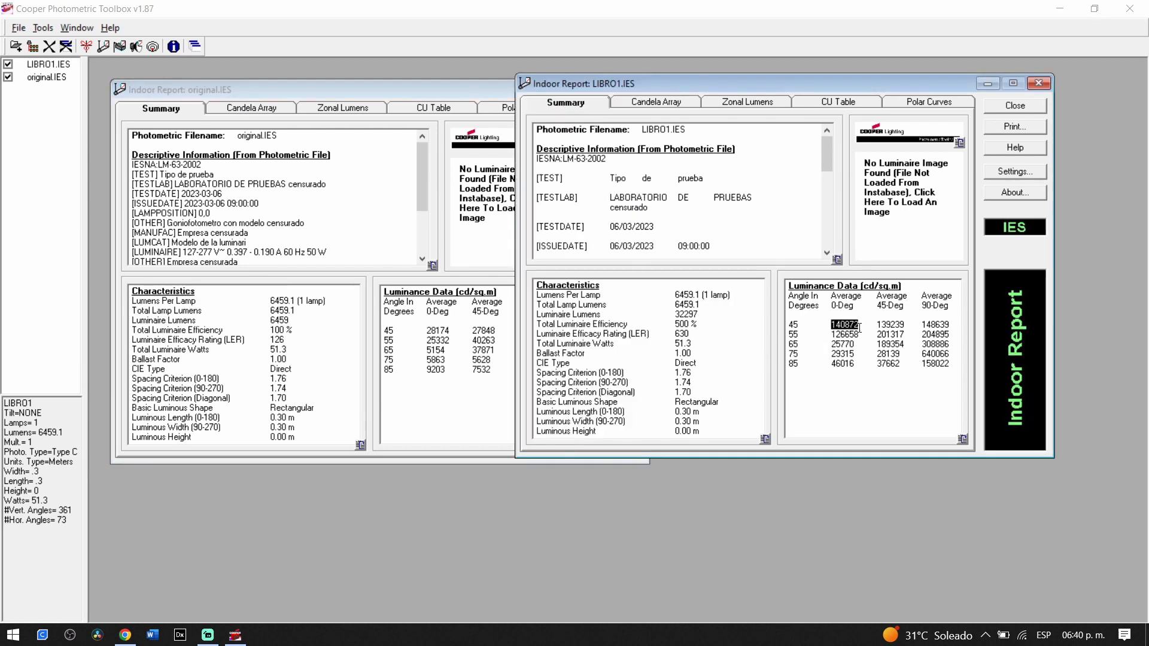
left_click_drag(422, 333, 468, 331)
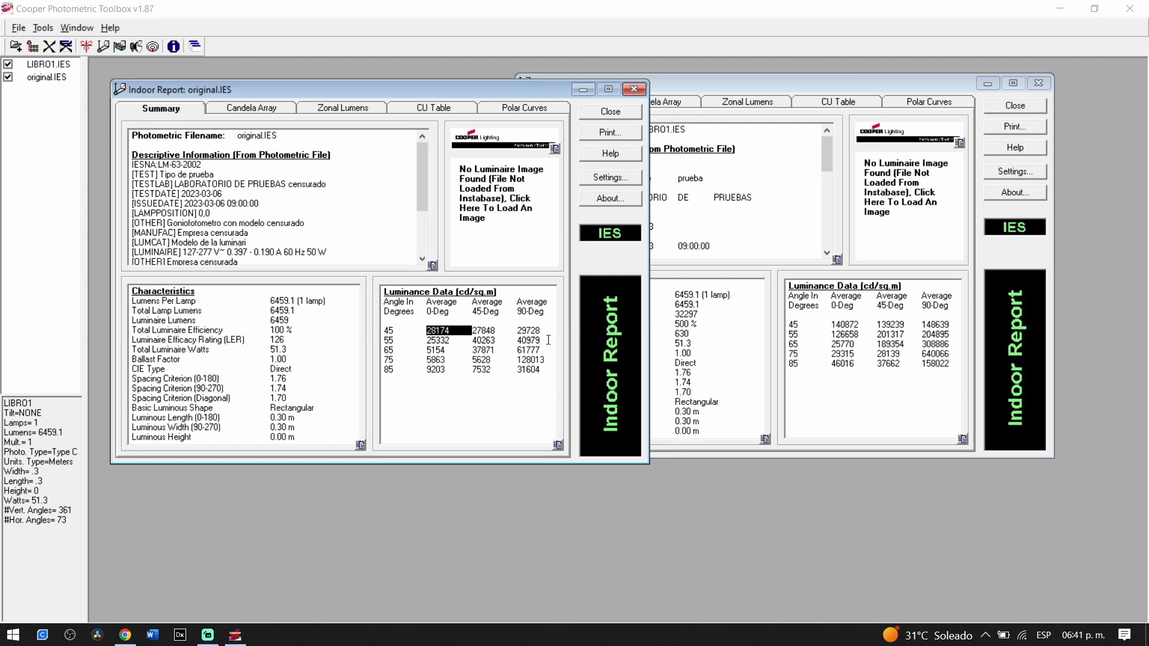
left_click(829, 326)
double_click(844, 326)
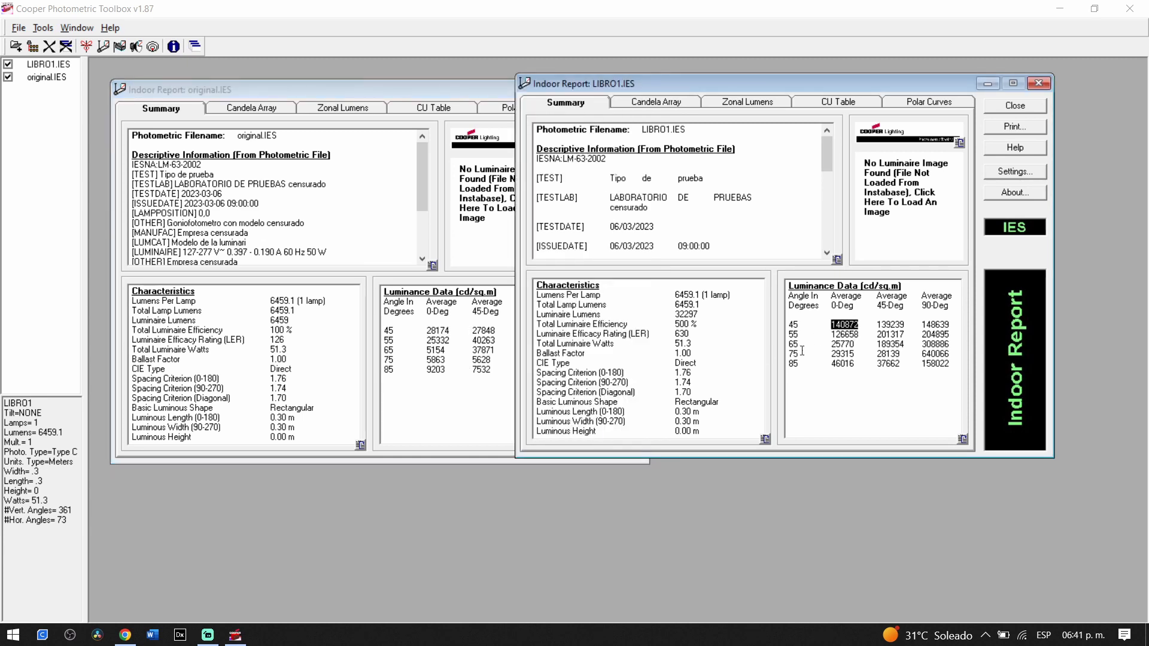
double_click(436, 331)
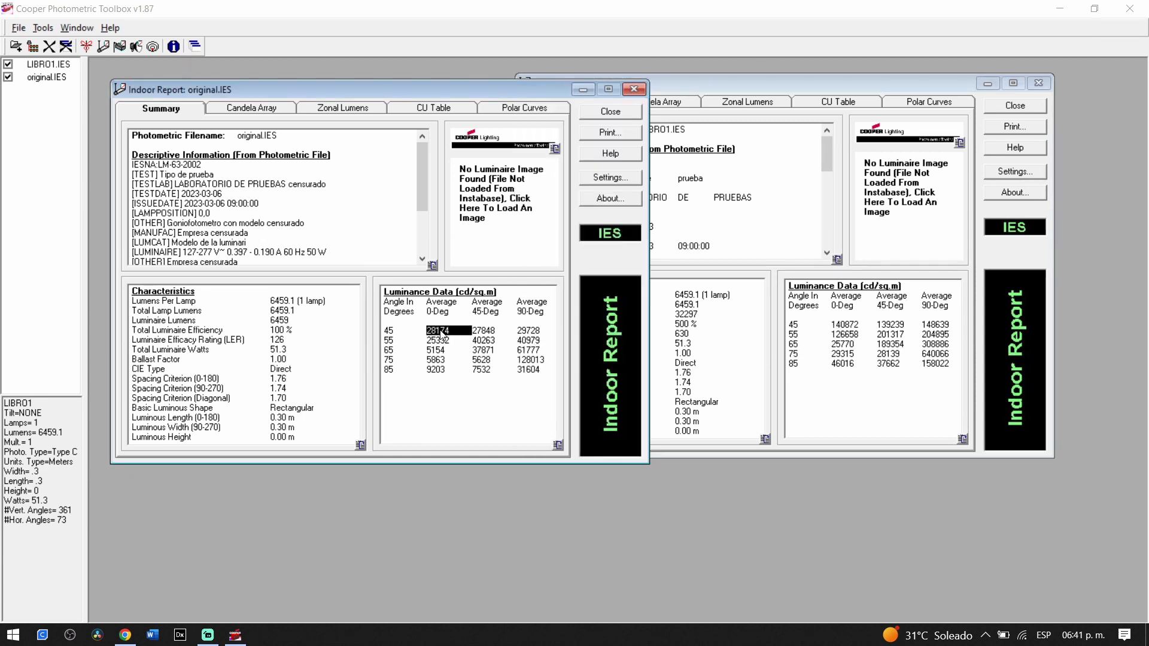
scroll(244, 193, "down", 3)
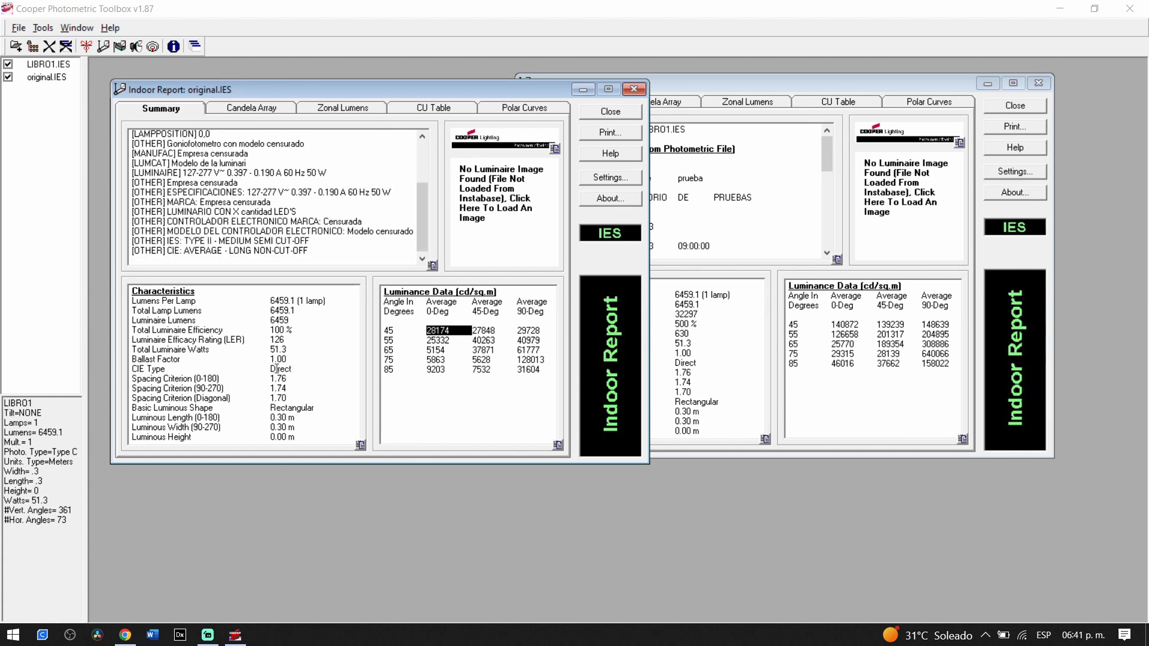
Step: Compare the luminaire lumens and efficiency characteristics in the Indoor Report summaries of original.IES and LIBRO1.IES
left_click_drag(269, 330, 281, 328)
left_click(724, 340)
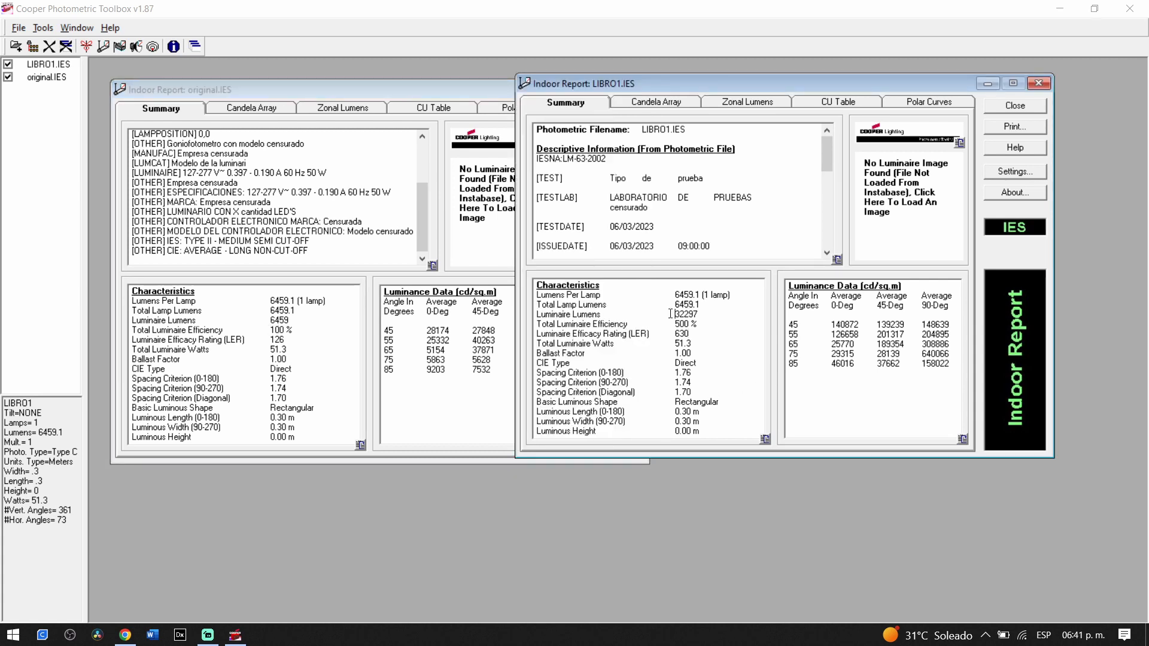
left_click_drag(672, 314, 707, 312)
left_click_drag(262, 320, 292, 318)
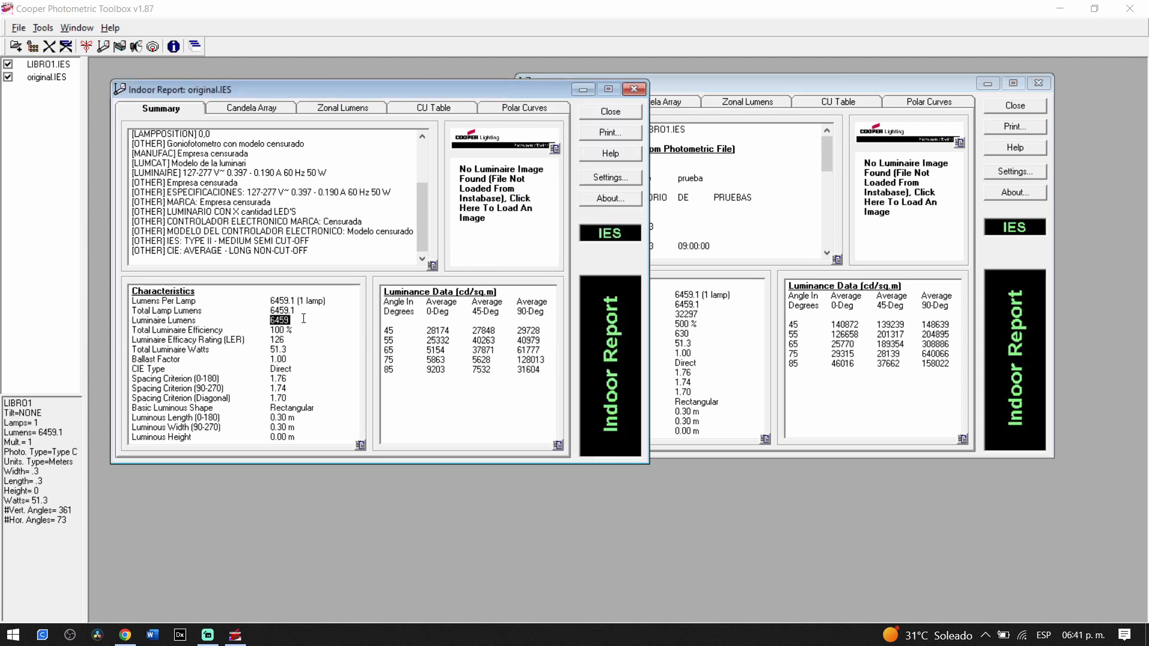
left_click(694, 324)
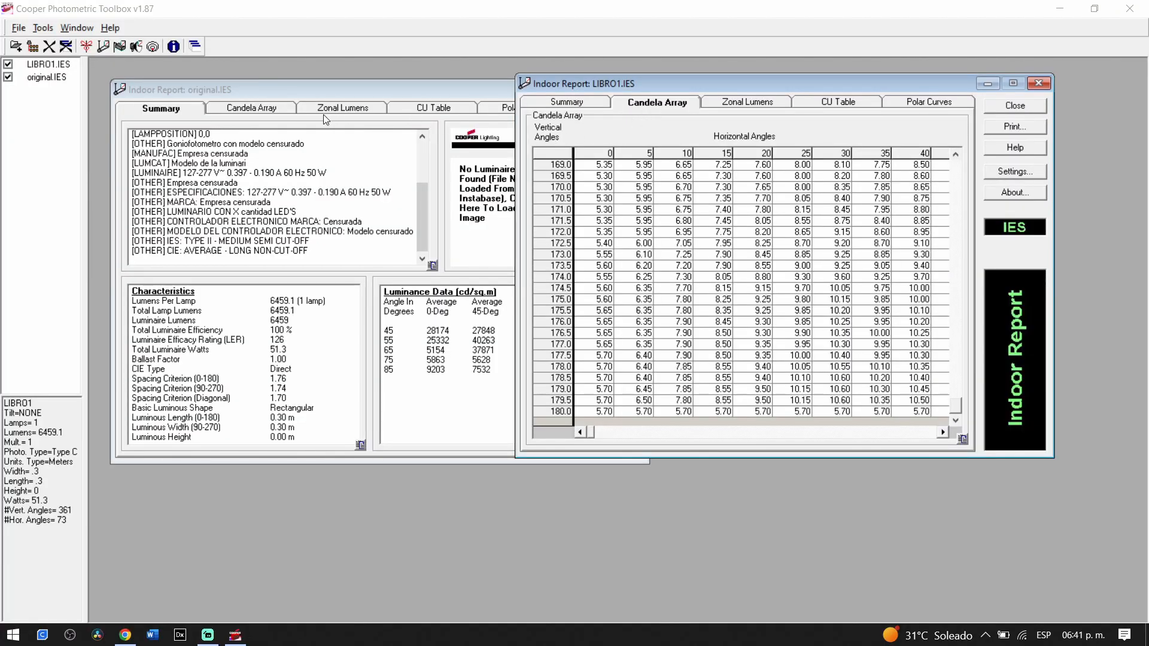
Step: Show the candela arrays of both Indoor Reports side by side and compare their values at the highest vertical angles
left_click(278, 107)
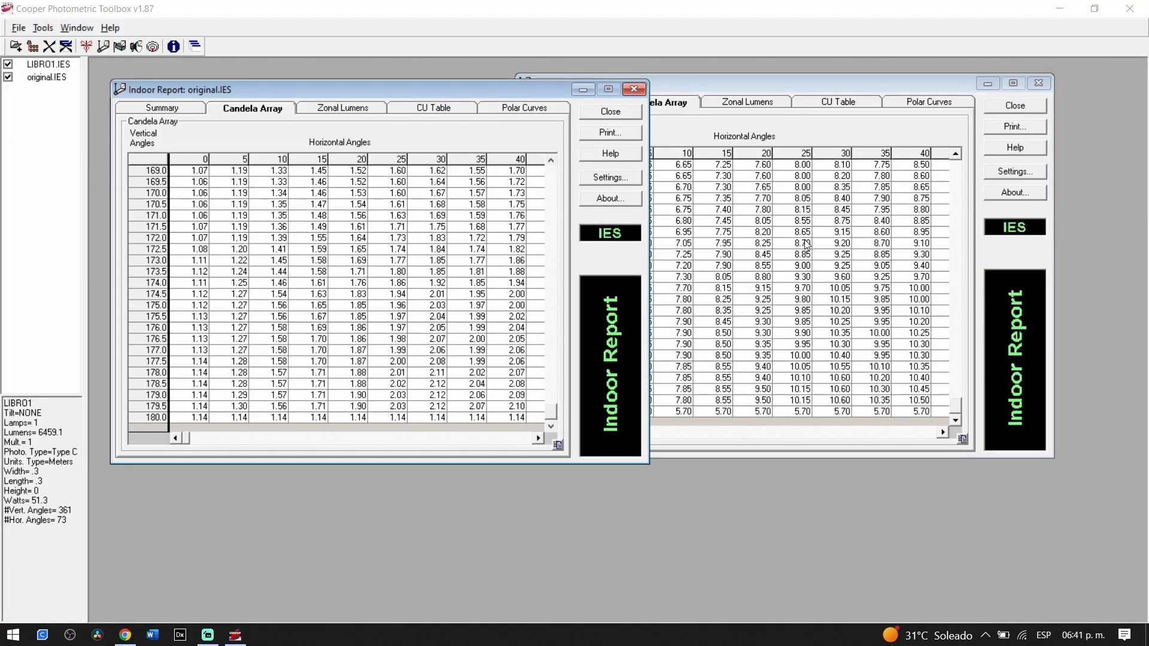
scroll(808, 243, "down", 2)
left_click_drag(705, 92, 802, 81)
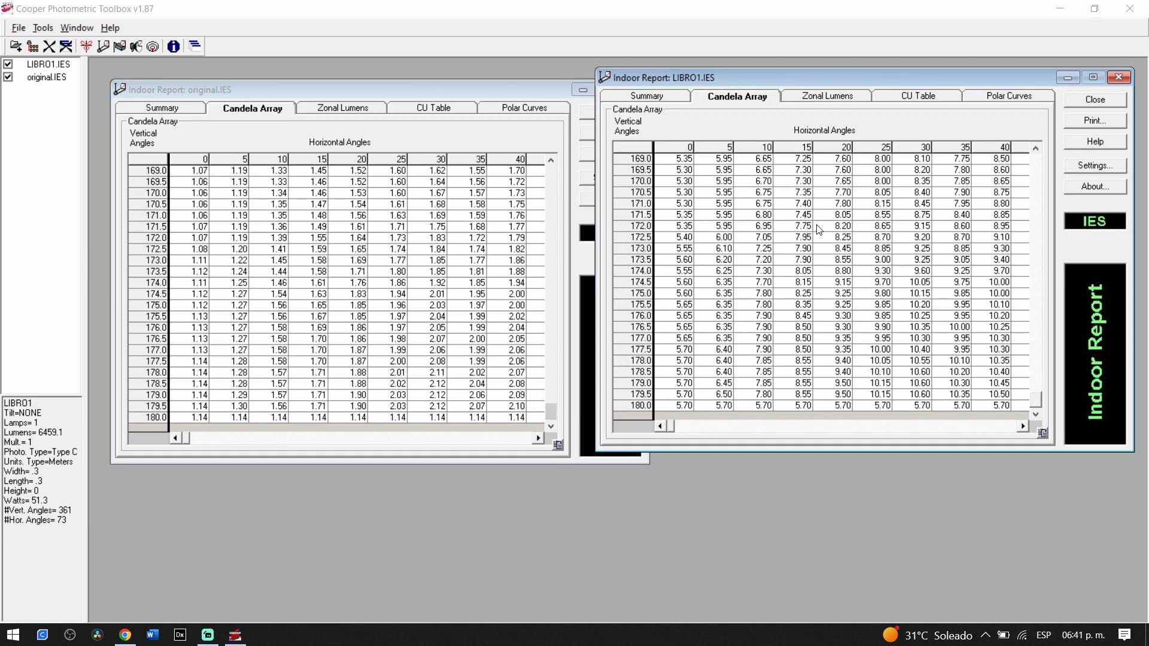
scroll(829, 239, "up", 6)
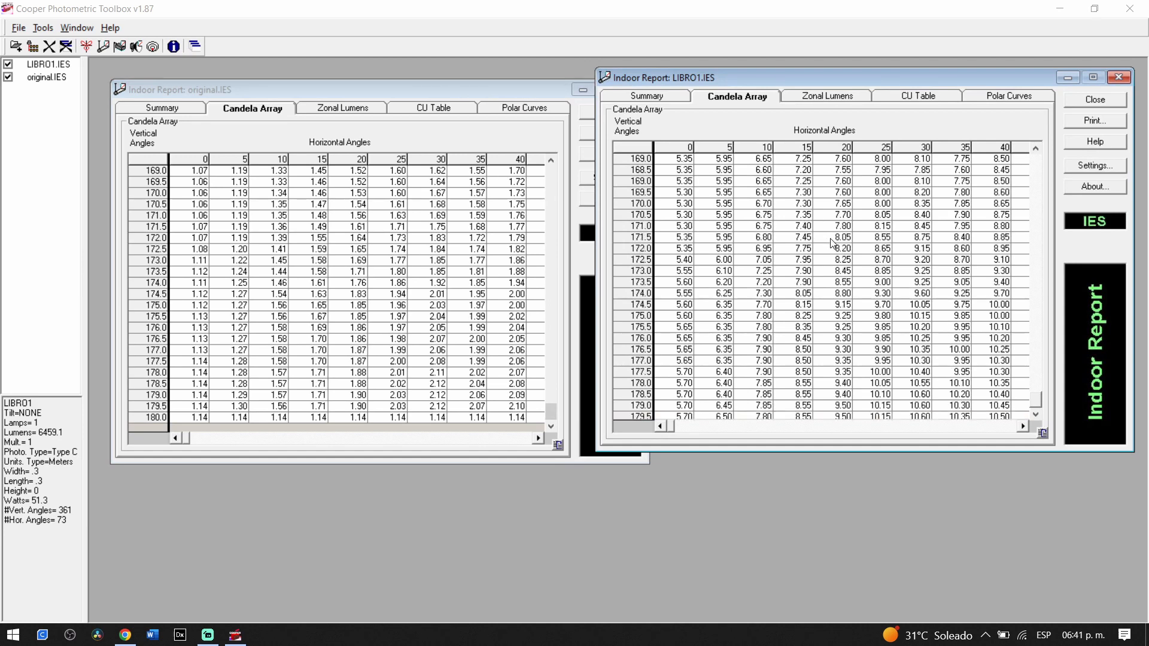
Step: Compare the coefficients of utilization tables and the polar curves of LIBRO1.IES and original.IES in their Indoor Reports
left_click(817, 97)
left_click(927, 98)
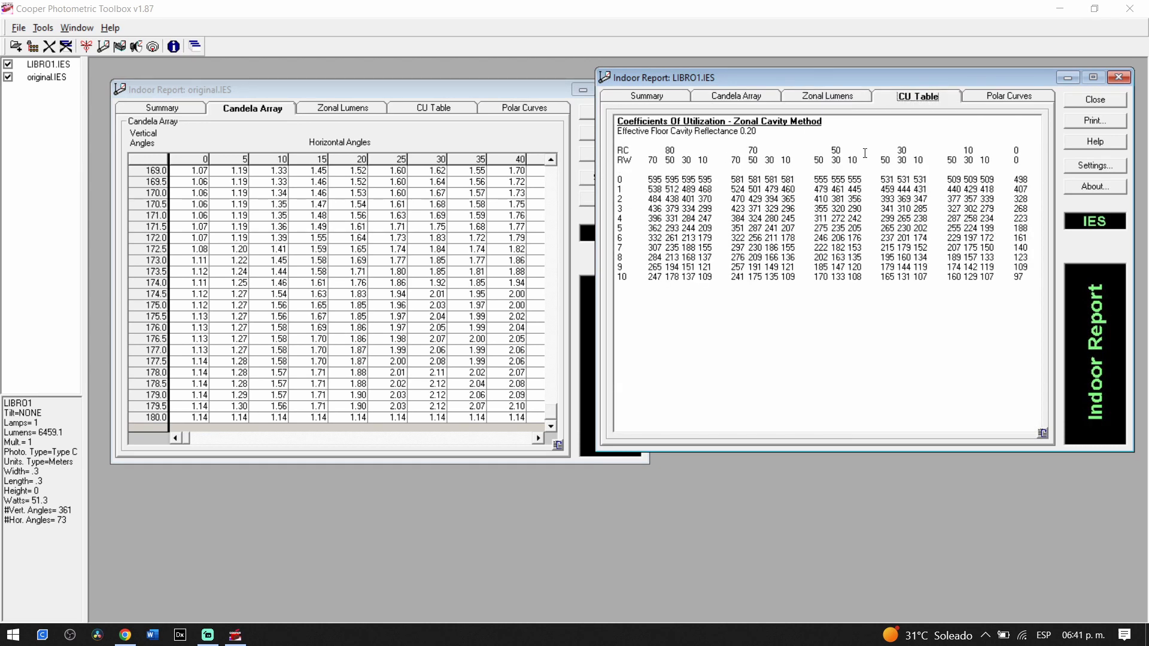
left_click(446, 108)
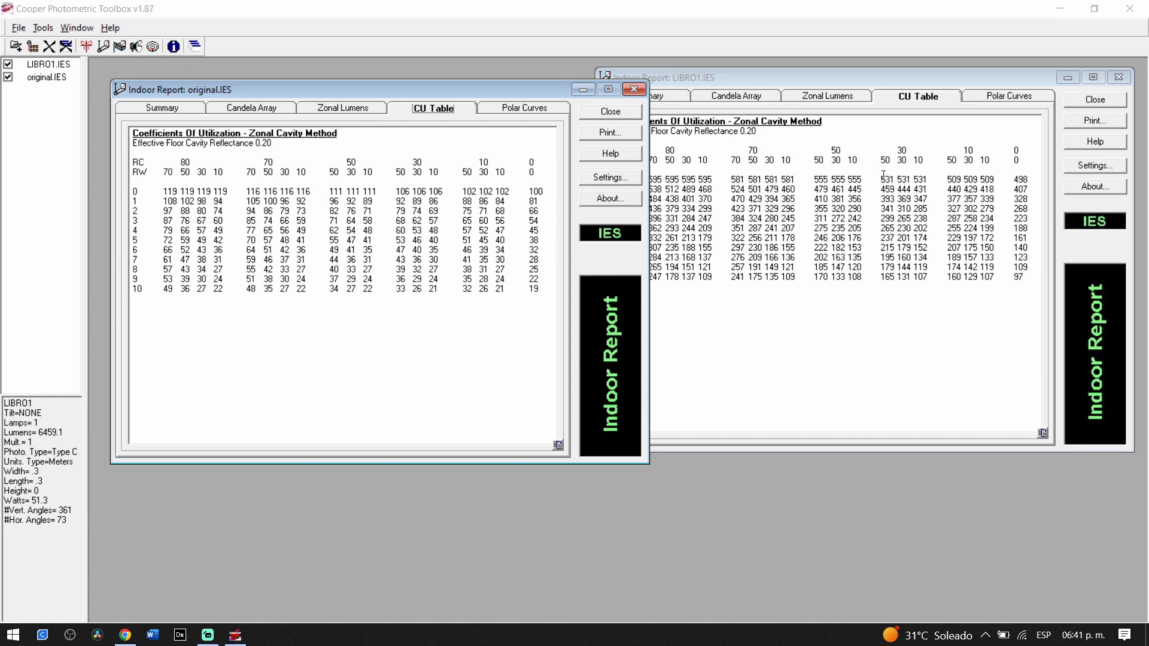
left_click_drag(883, 175, 940, 185)
left_click(998, 96)
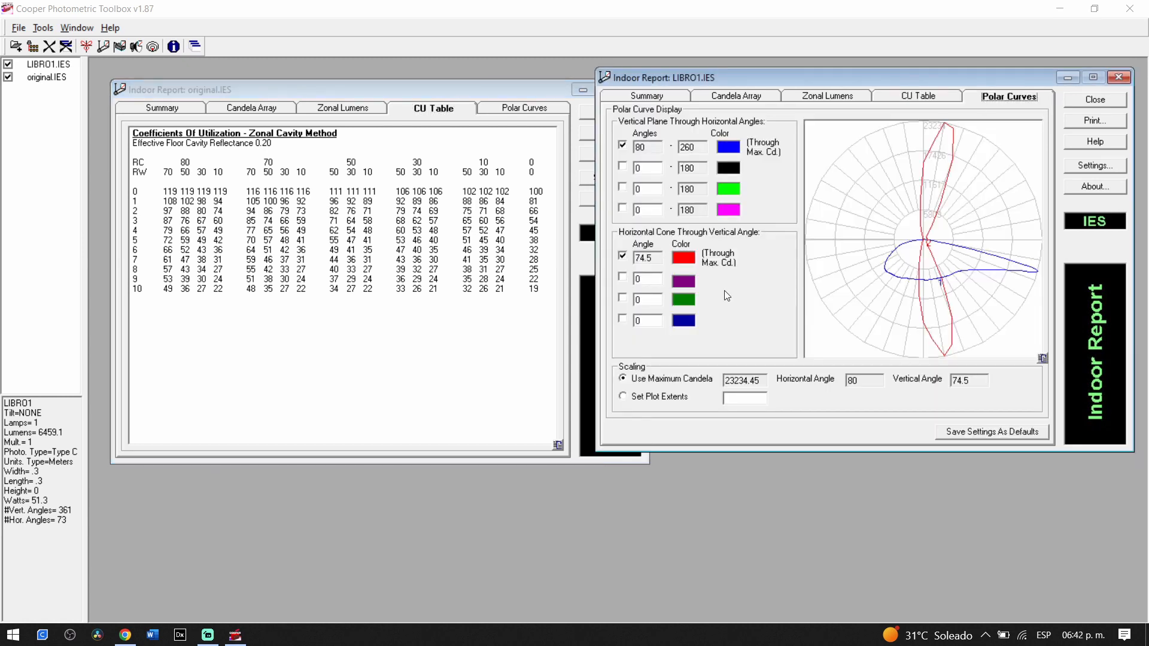
left_click(534, 113)
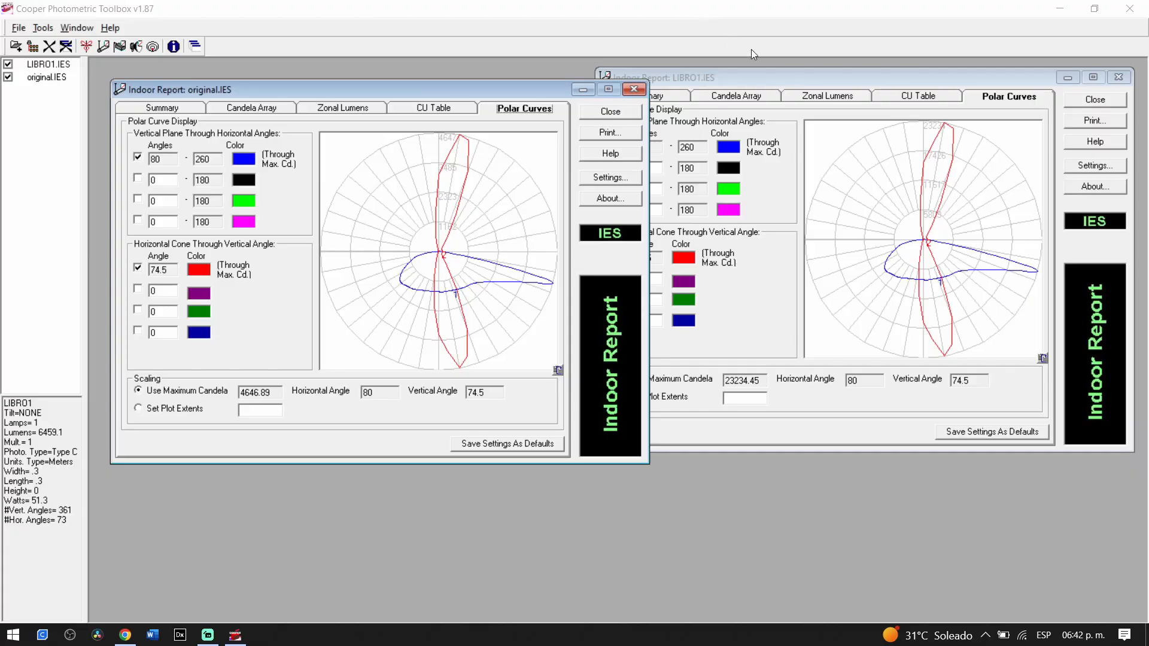
Step: Close both Indoor Reports and open Road Reports for LIBRO1.IES and original.IES, placed next to each other
left_click(733, 80)
left_click(1118, 76)
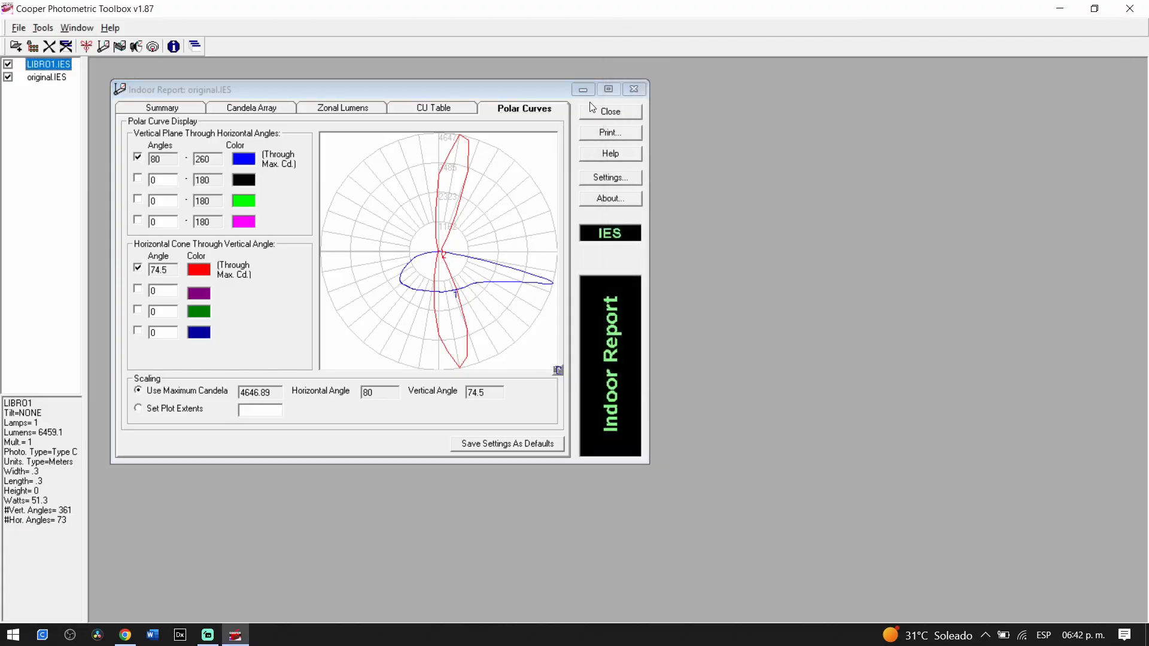
left_click(634, 89)
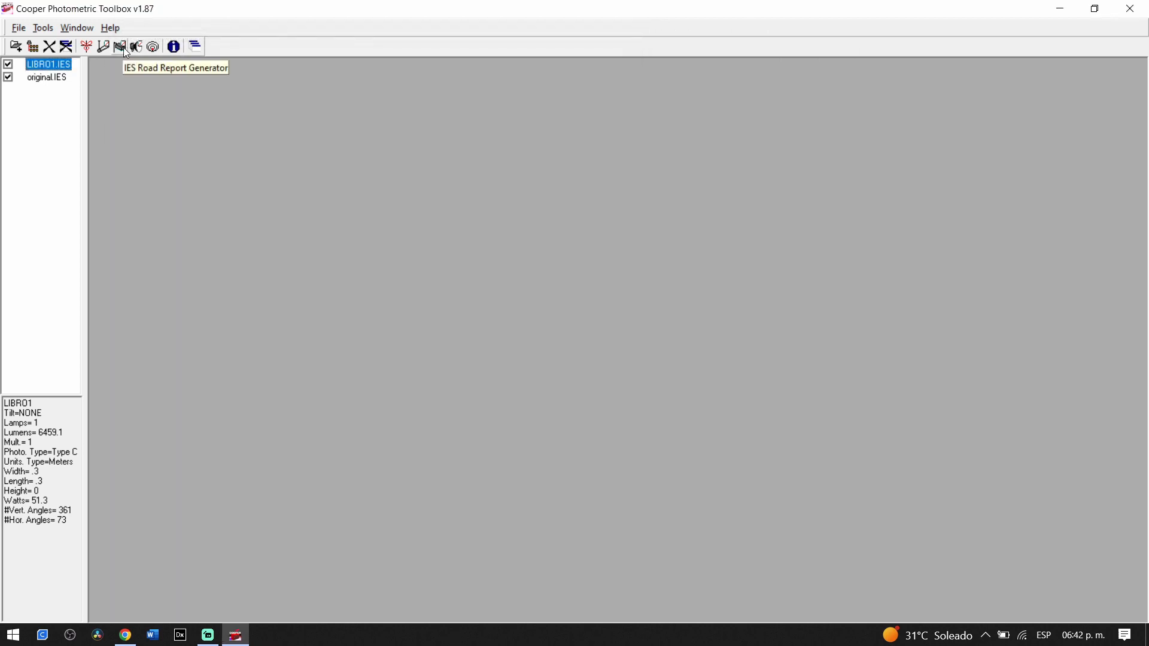
left_click(123, 48)
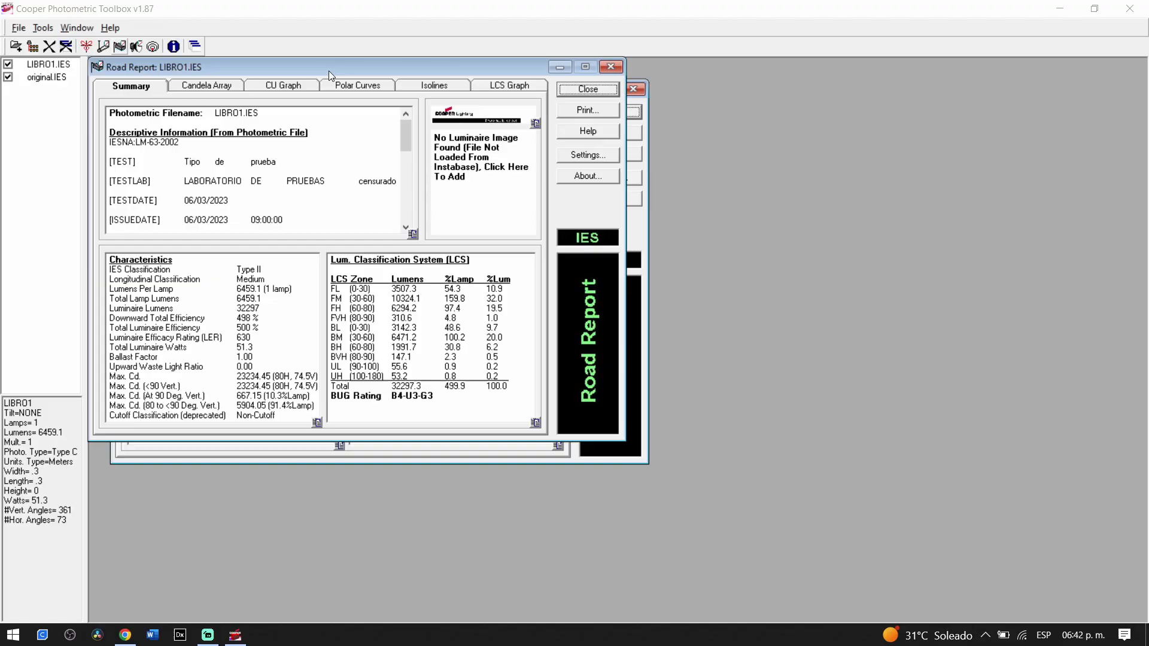
left_click_drag(328, 71, 850, 104)
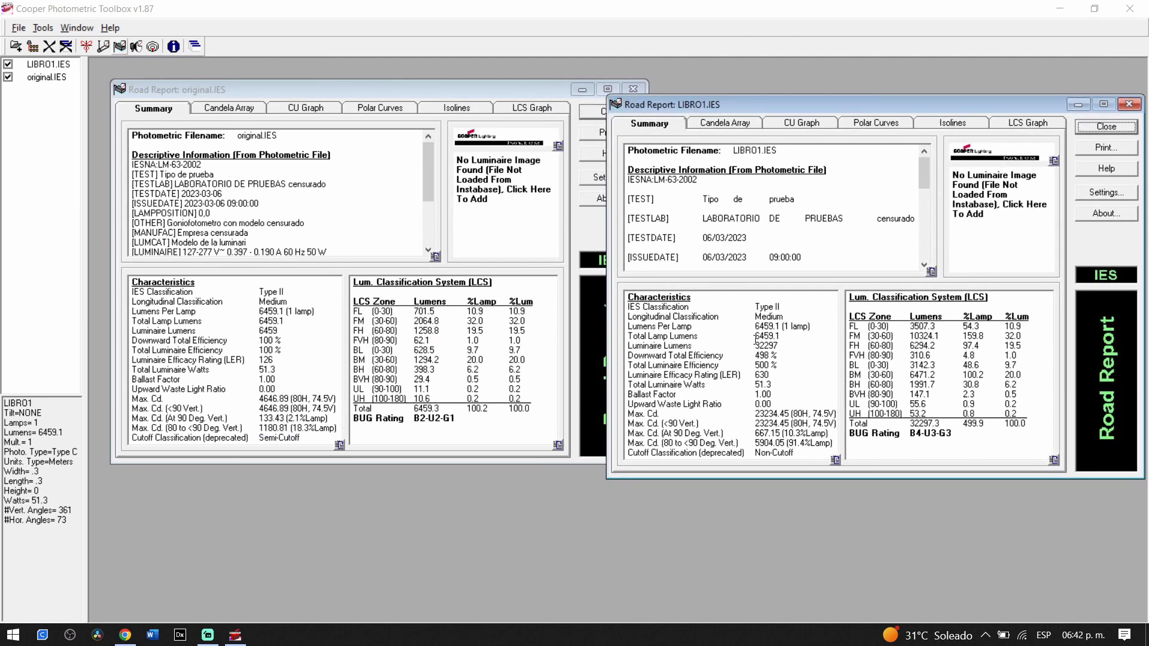
Step: Compare the FL (0-30) zone lumens and the cutoff classification in both Road Reports, and check the IES and longitudinal classification of LIBRO1.IES
mouse_move(910, 328)
left_mouse_down()
mouse_move(937, 327)
mouse_move(911, 326)
left_mouse_up()
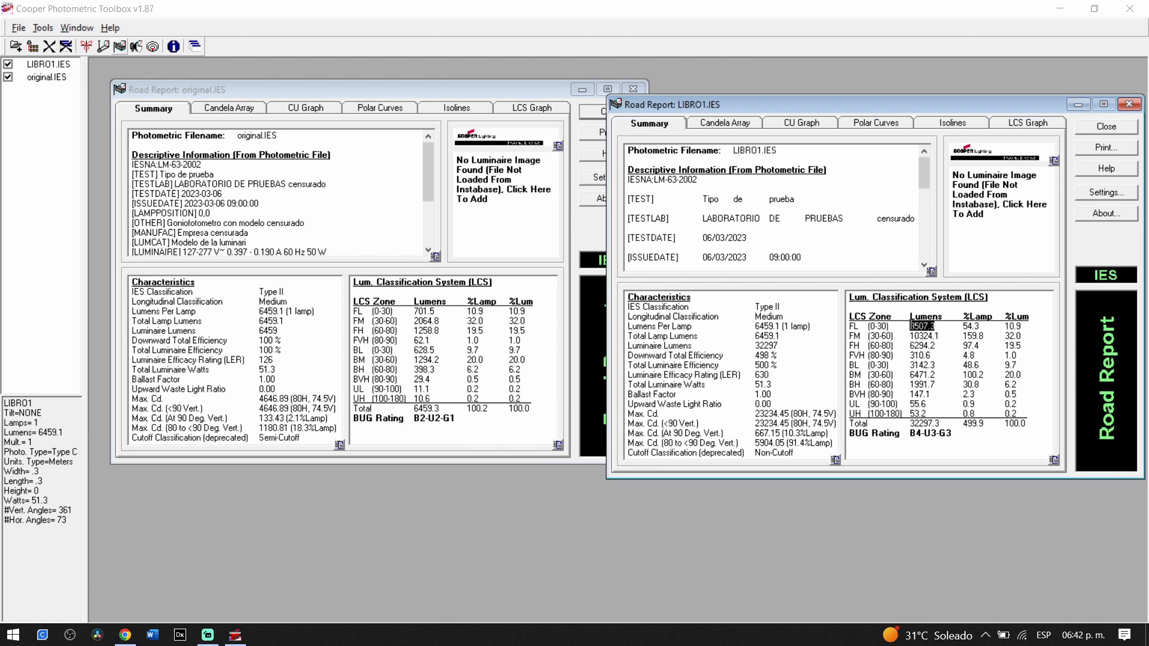
left_click(427, 312)
left_click_drag(428, 312, 415, 310)
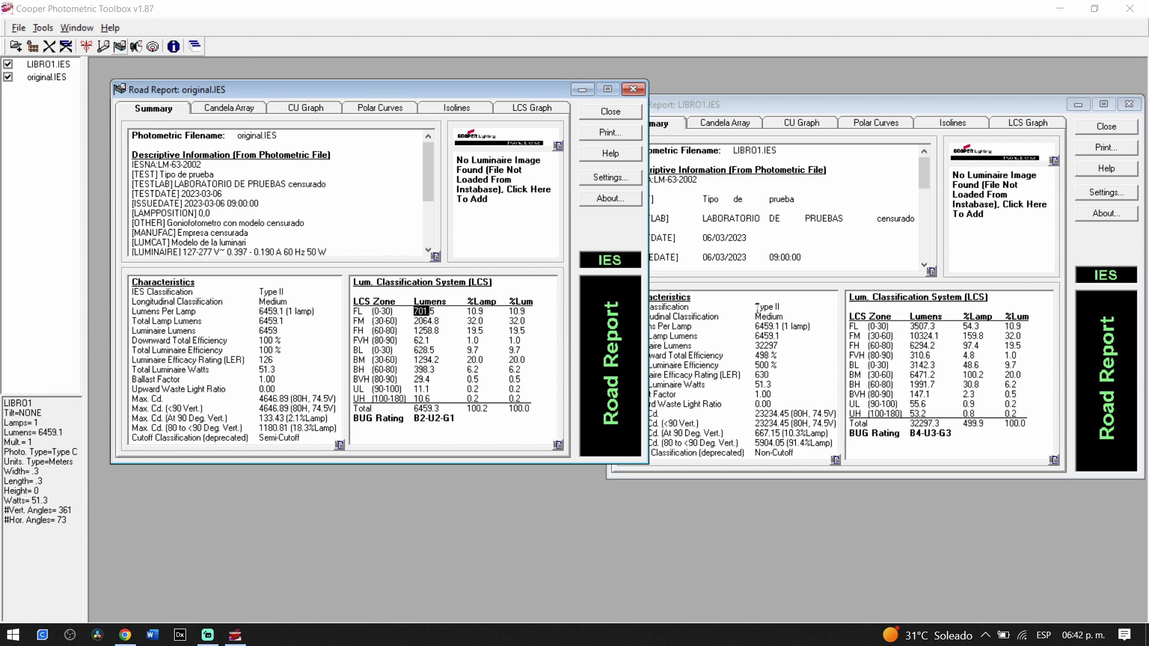
left_click_drag(758, 309, 790, 316)
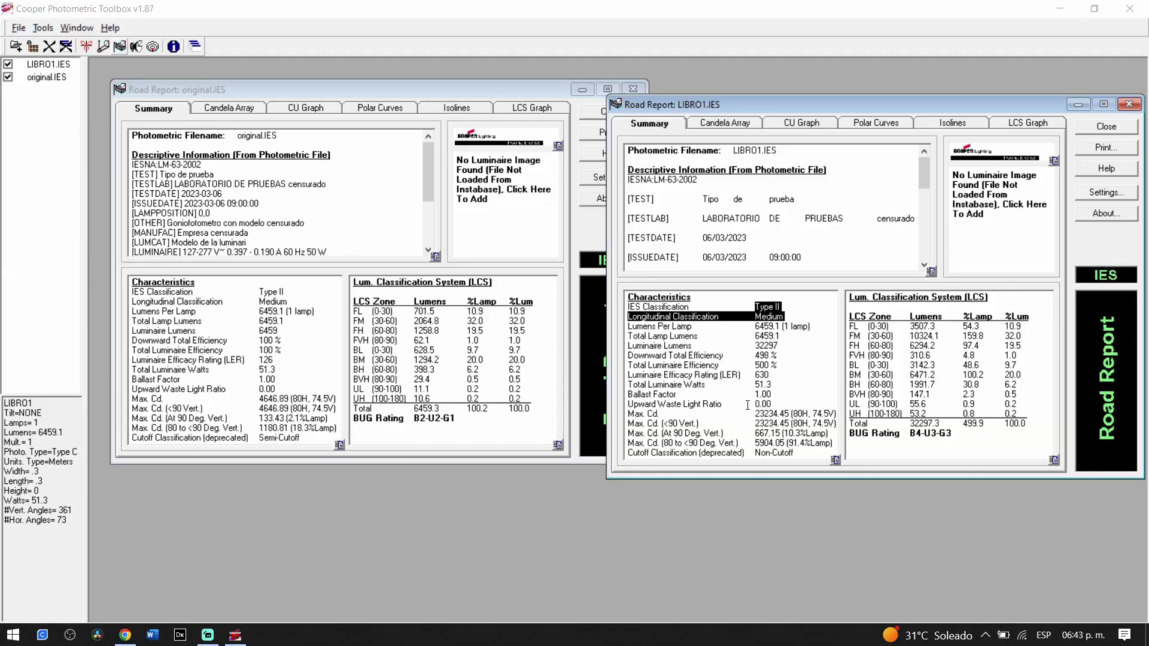
mouse_move(761, 453)
left_mouse_down()
mouse_move(799, 453)
mouse_move(756, 452)
left_mouse_up()
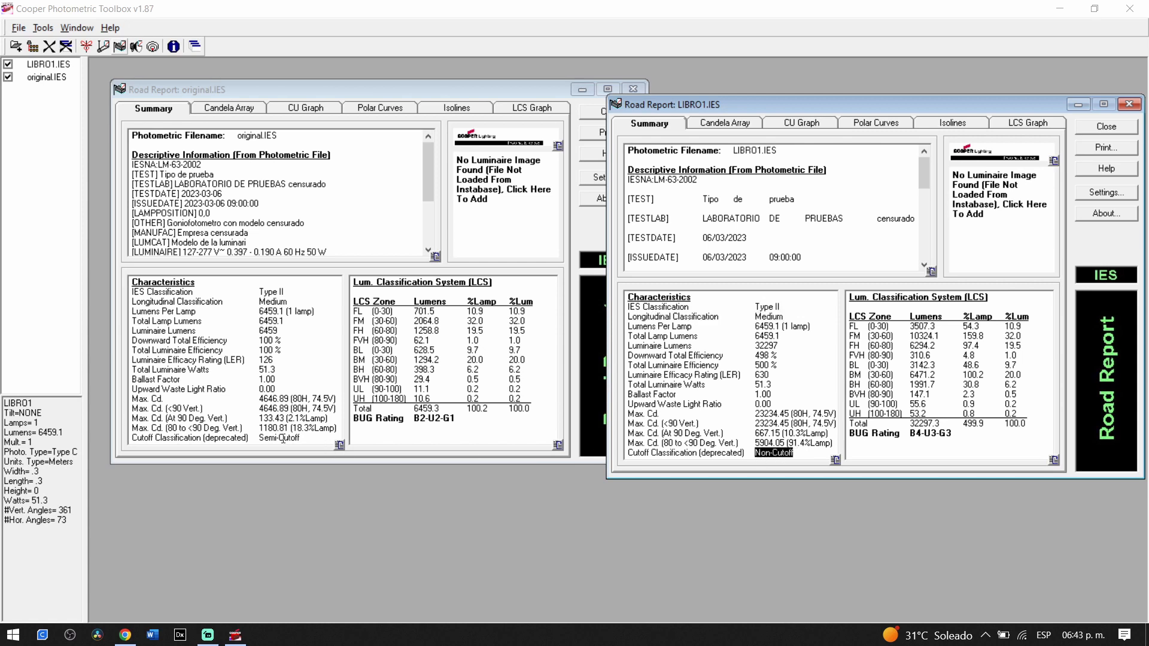
left_click_drag(297, 439, 262, 438)
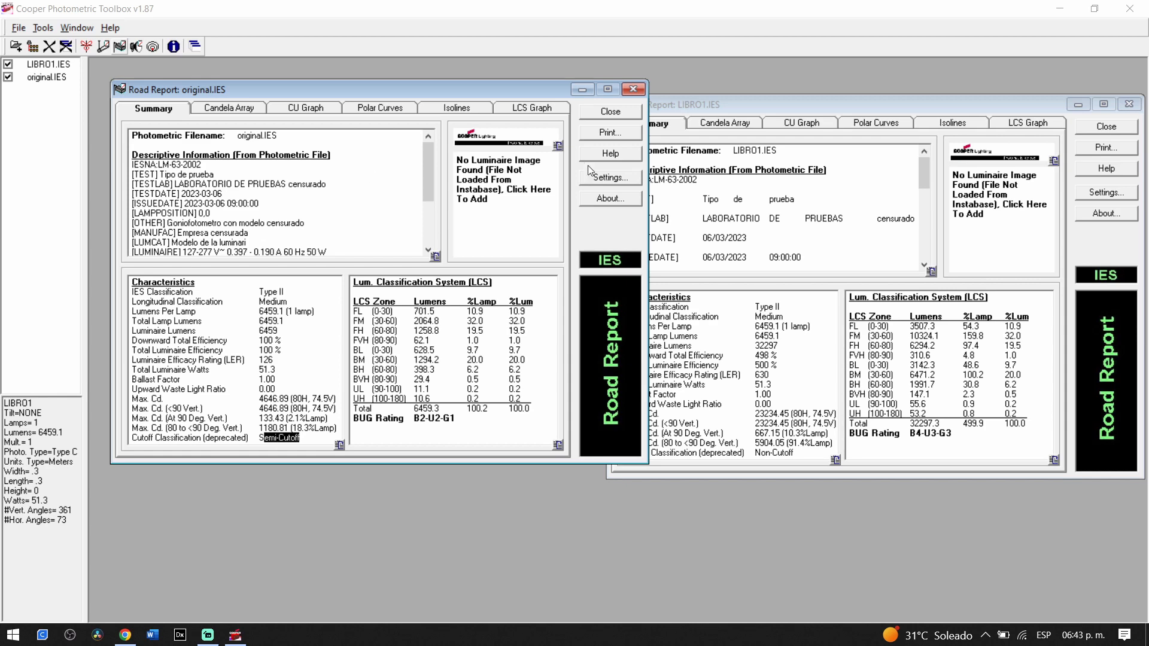
Step: View the candela arrays of both Road Reports side by side and the CU graph of original.IES
mouse_move(795, 109)
left_mouse_down()
mouse_move(821, 99)
mouse_move(810, 103)
left_mouse_up()
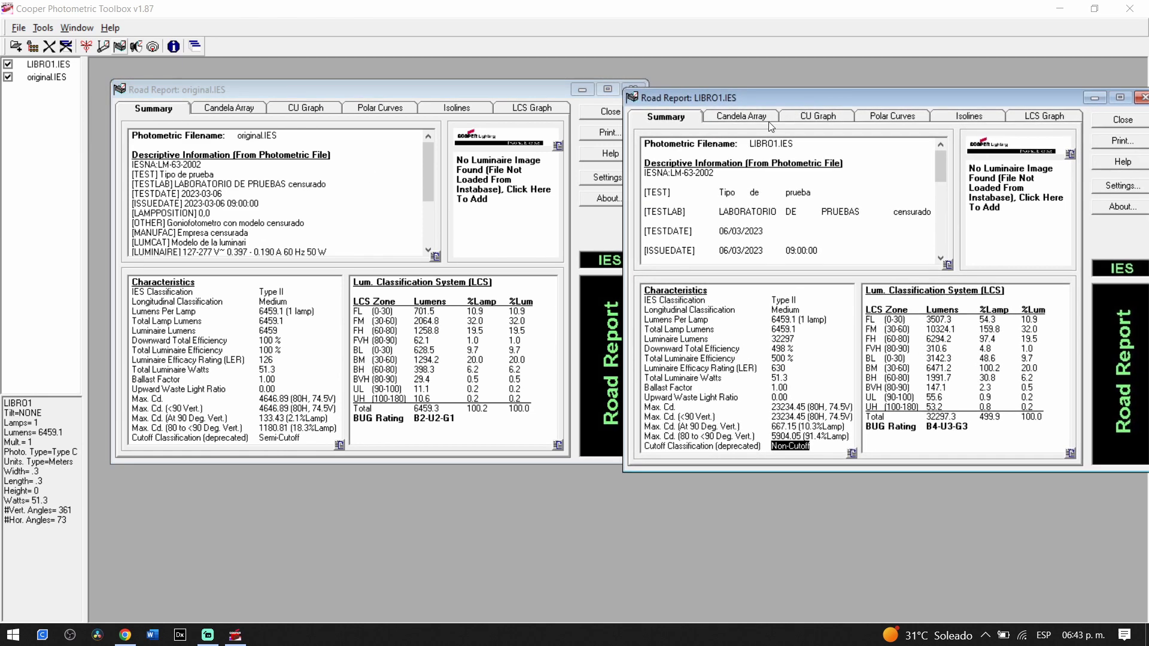
left_click(742, 116)
left_click(233, 110)
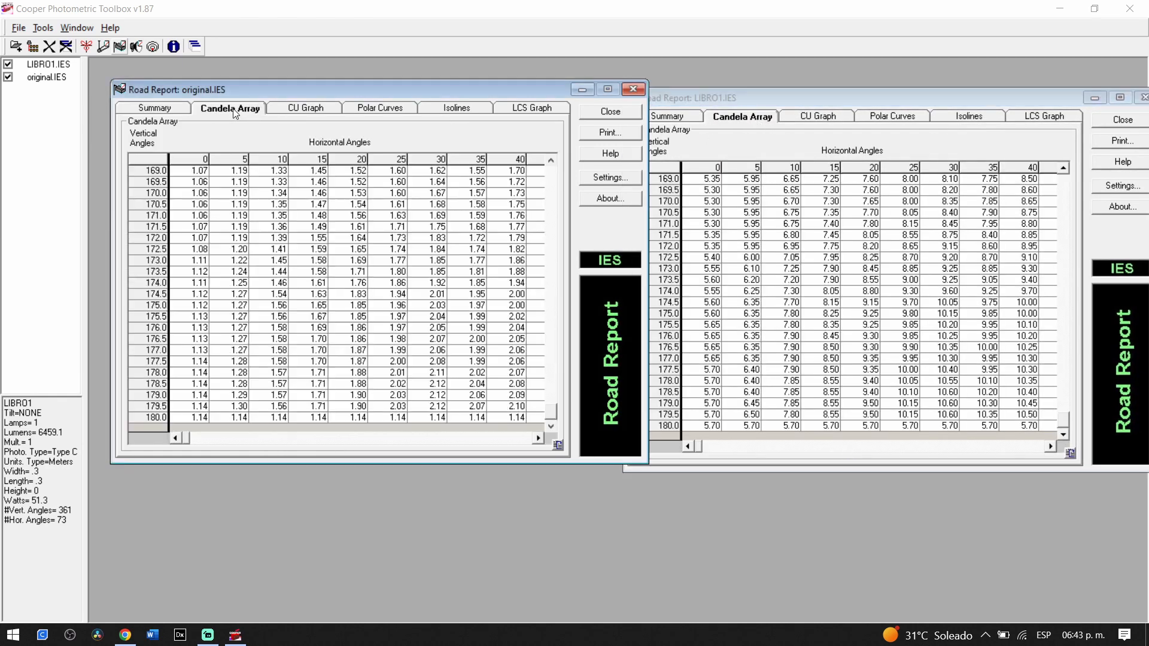
left_click(286, 110)
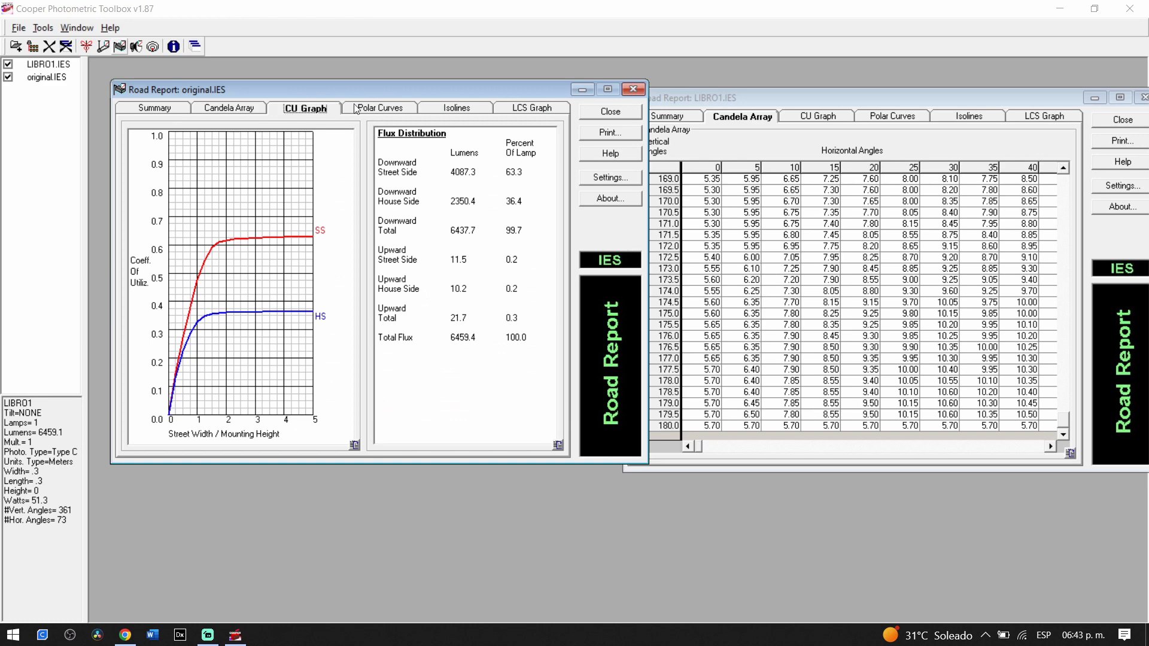
Step: Compare the isoline plots and the LCS graphs of original.IES and LIBRO1.IES in their Road Reports
left_click(396, 110)
left_click(444, 111)
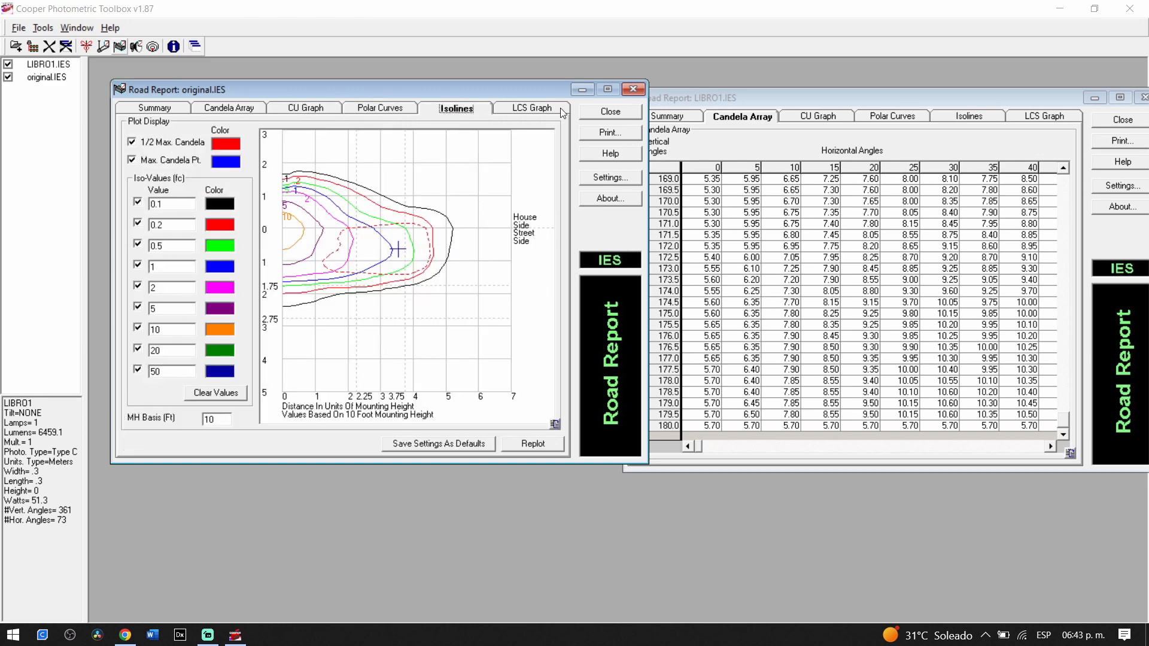
left_click(973, 118)
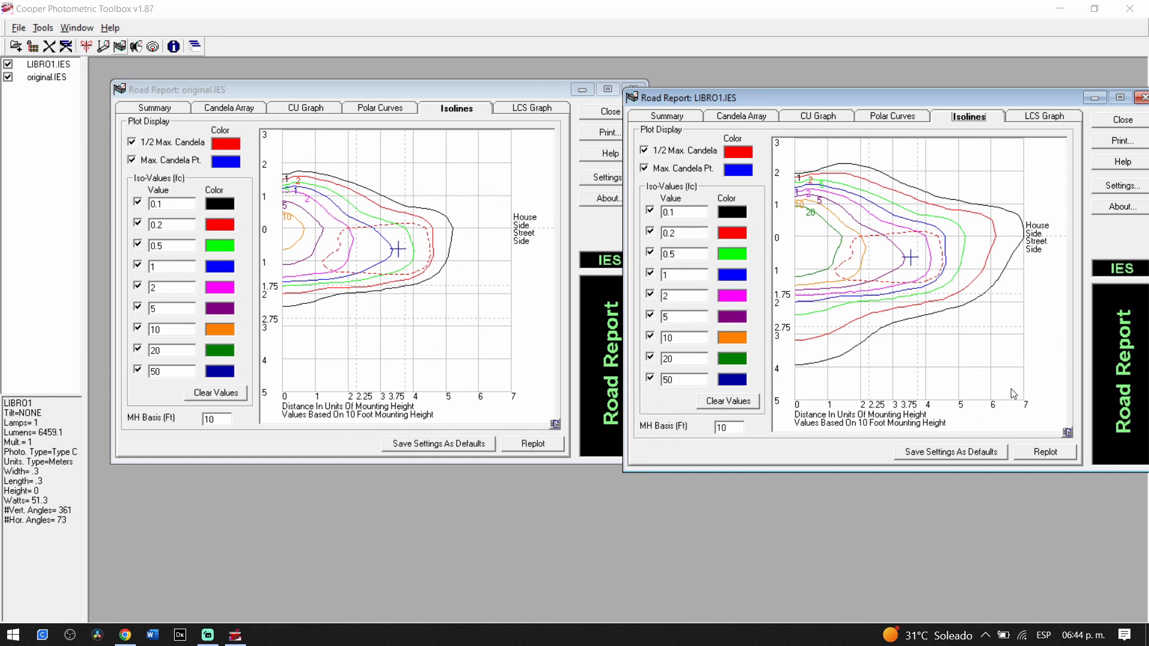
left_click(516, 108)
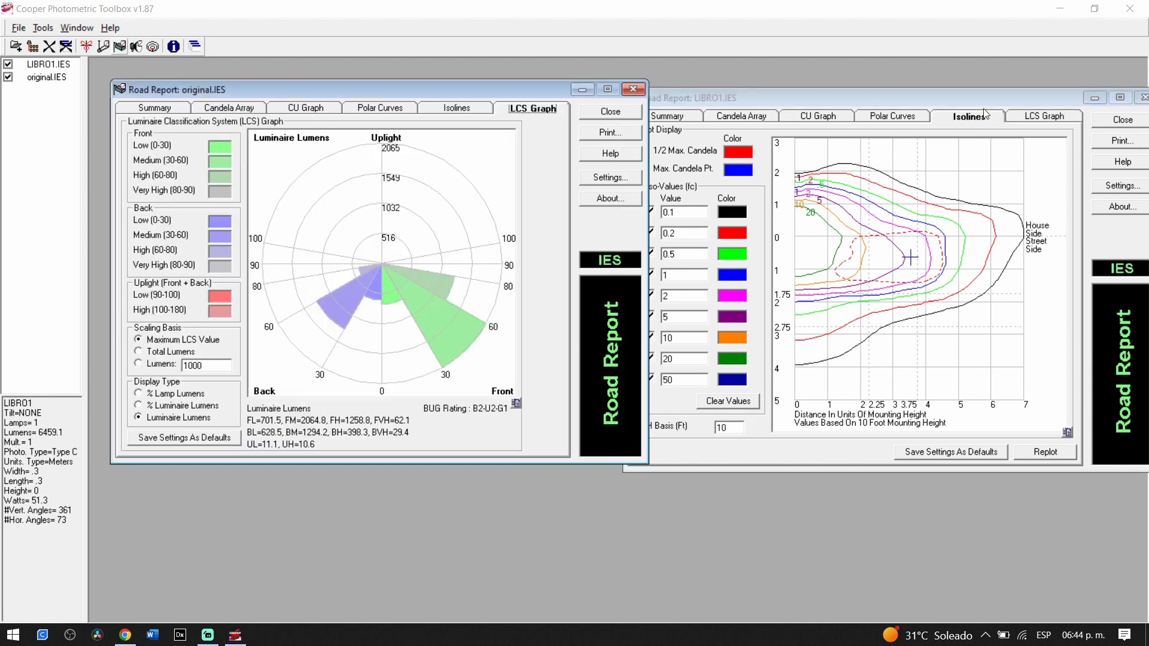
left_click(1028, 118)
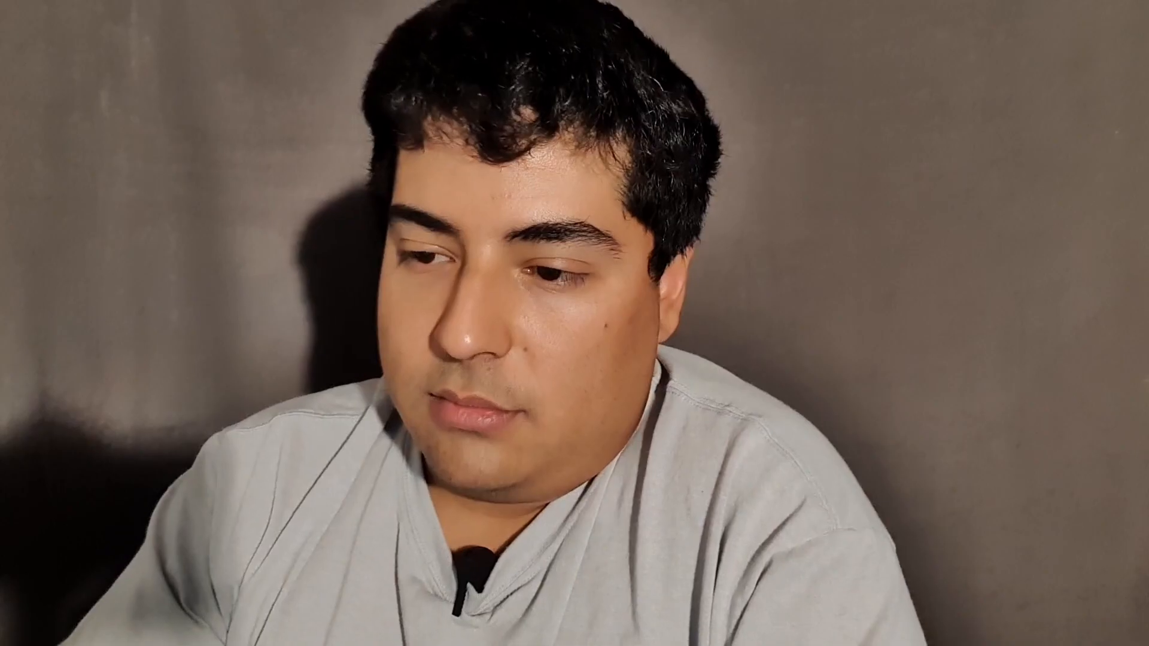